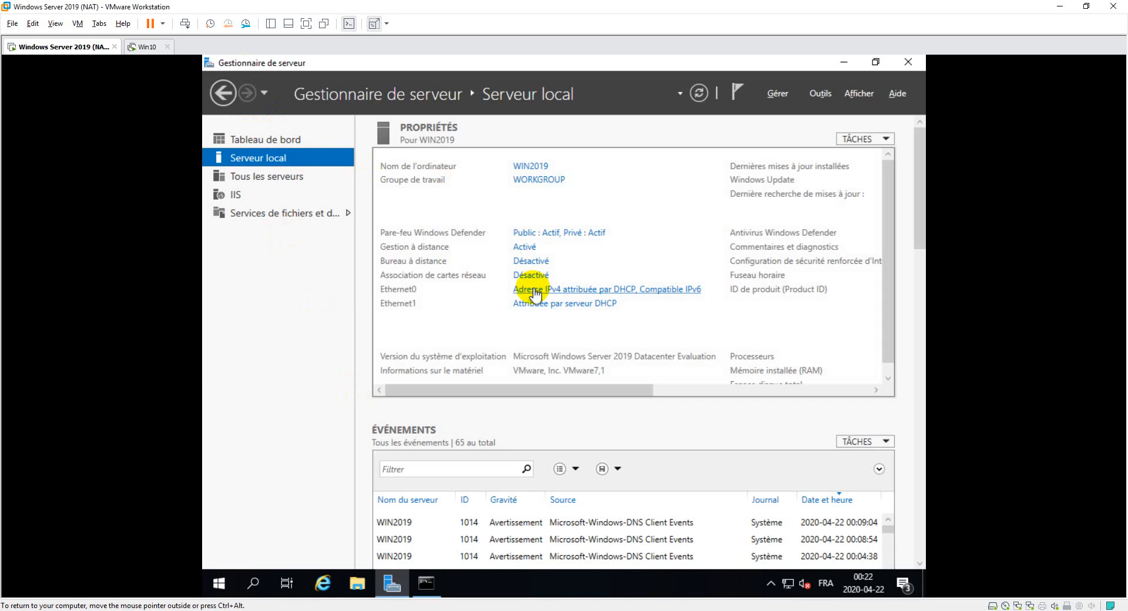
# - Review the IPv4 connection details of the server's Ethernet0 adapter, then close its status window
pyautogui.click(540, 292)
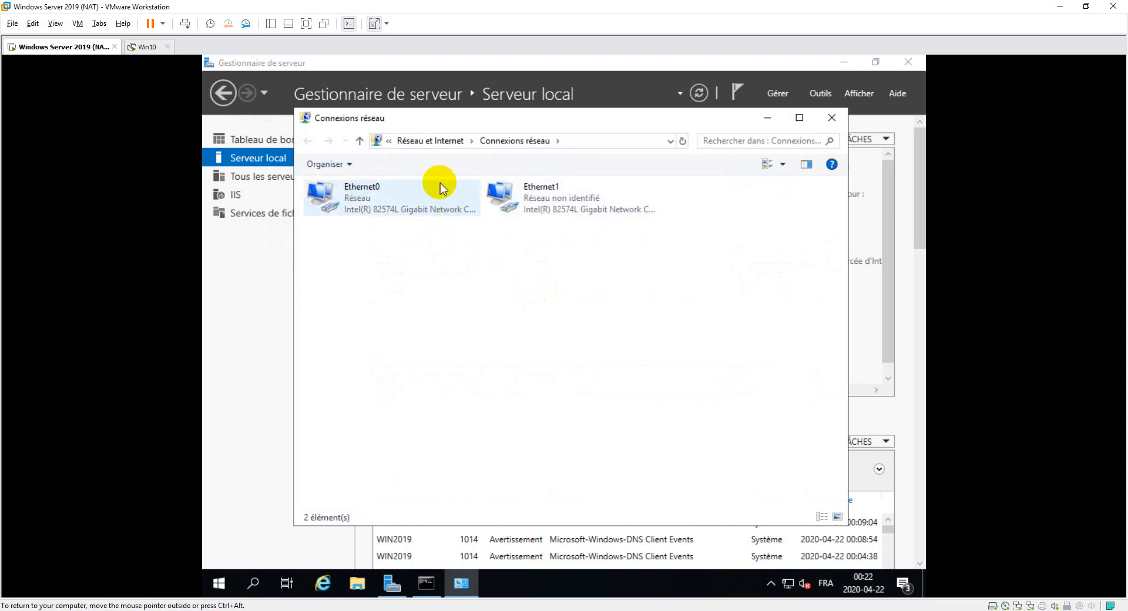
pyautogui.click(376, 197)
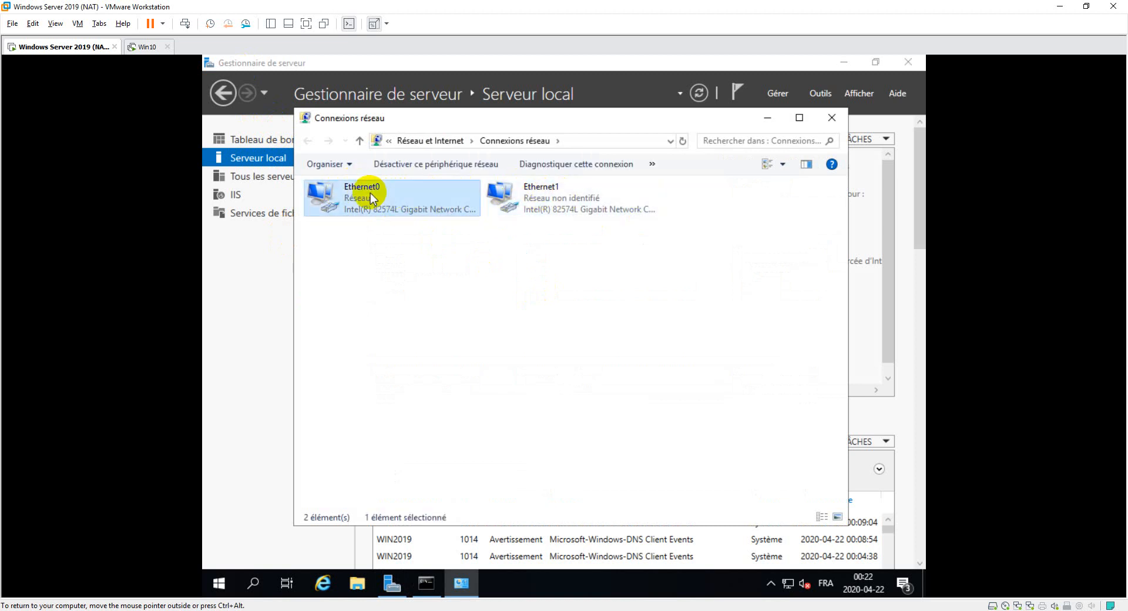
pyautogui.doubleClick(371, 193)
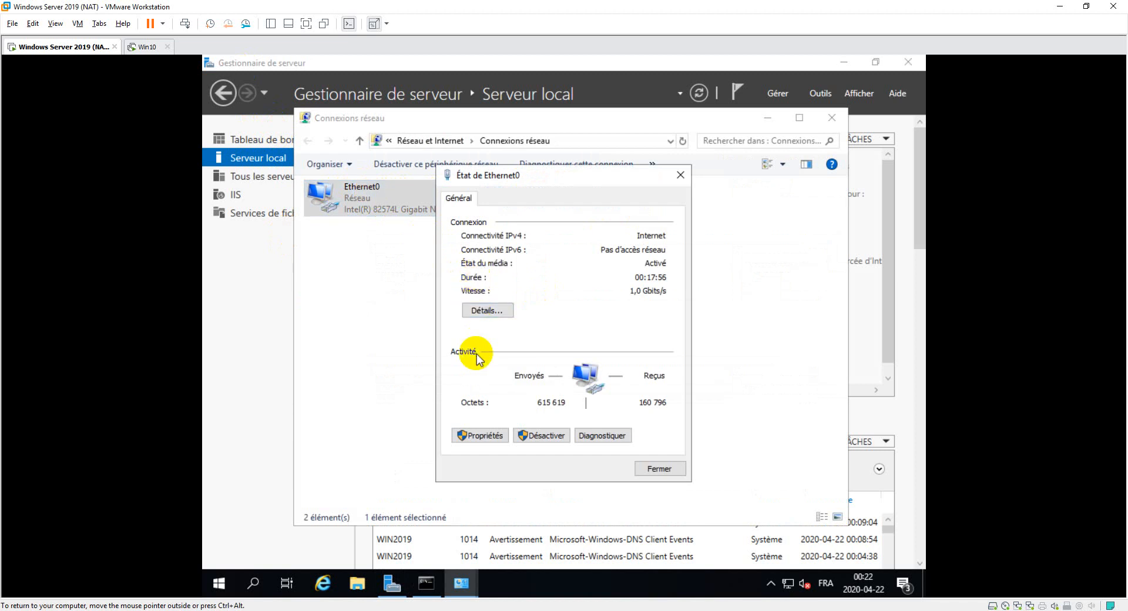
pyautogui.click(482, 310)
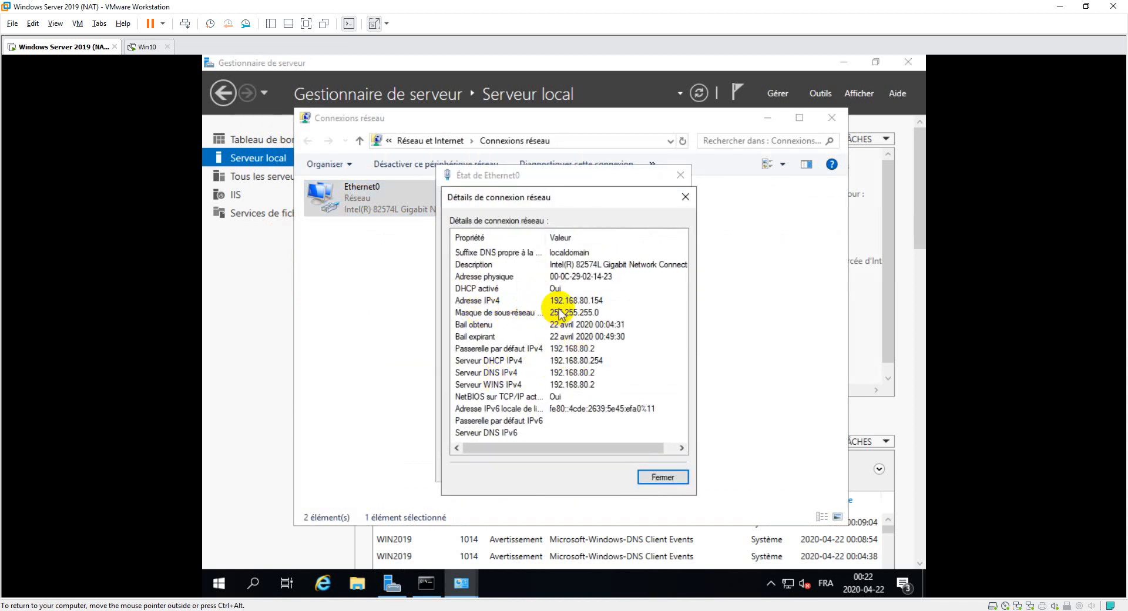
pyautogui.click(658, 475)
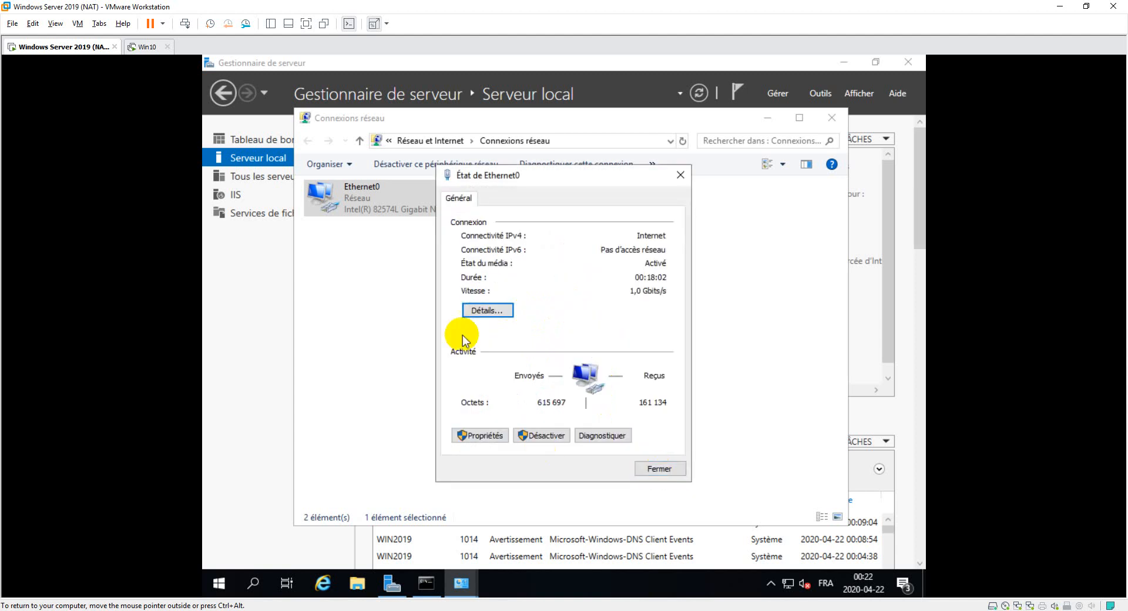
pyautogui.click(654, 472)
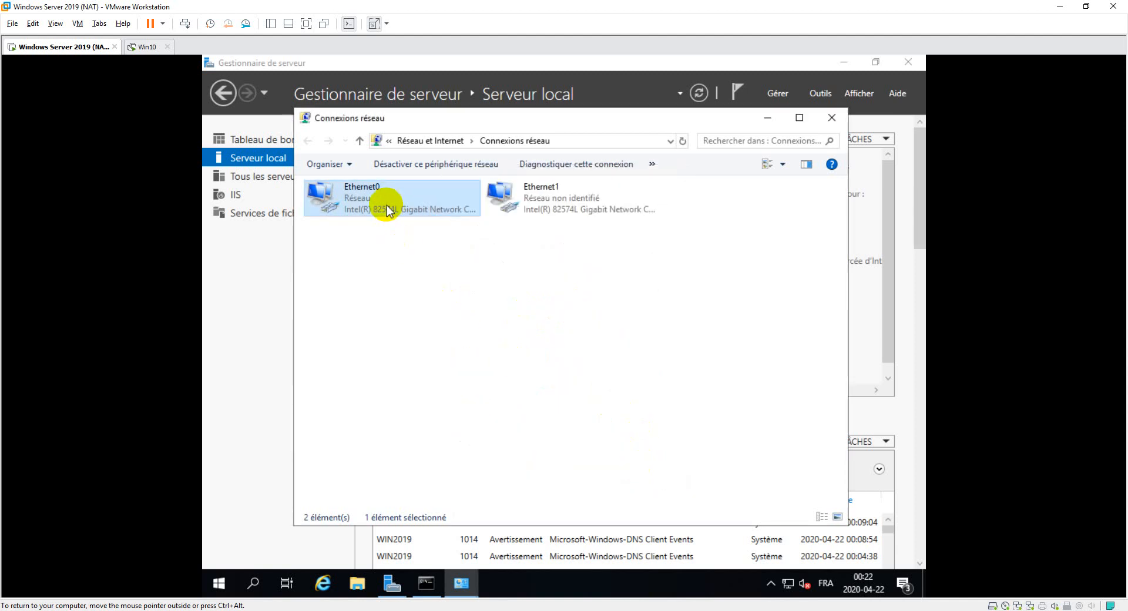
# - Rename the Ethernet0 network connection as WAN
pyautogui.click(369, 188)
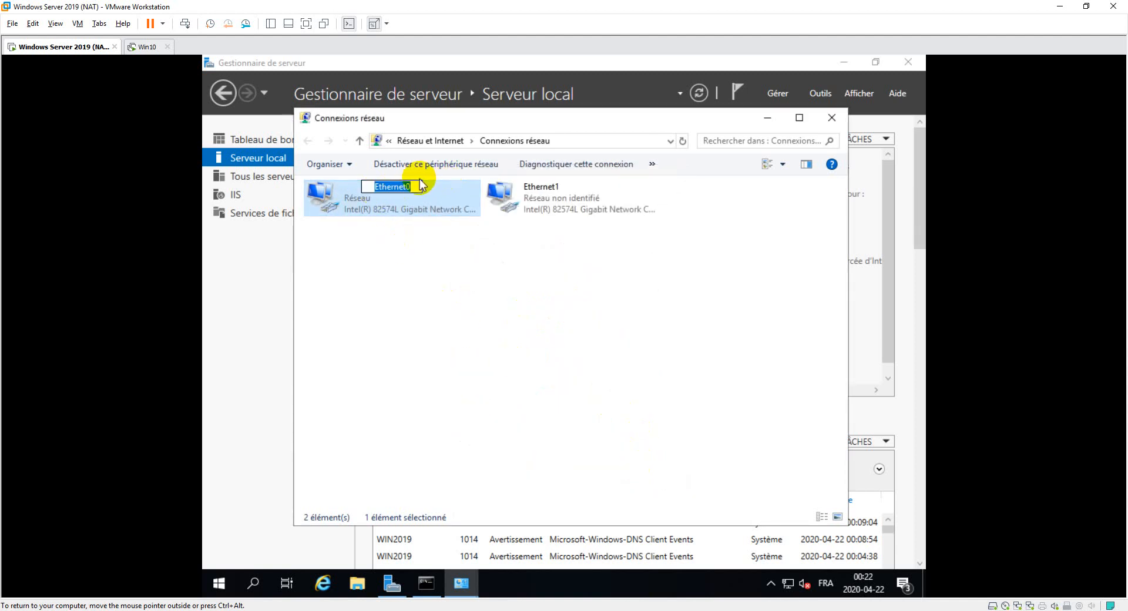
pyautogui.press('BackSpace')
pyautogui.write('WAN')
pyautogui.press('Return')
# - Rename the Ethernet1 network connection as LAN
pyautogui.click(535, 199)
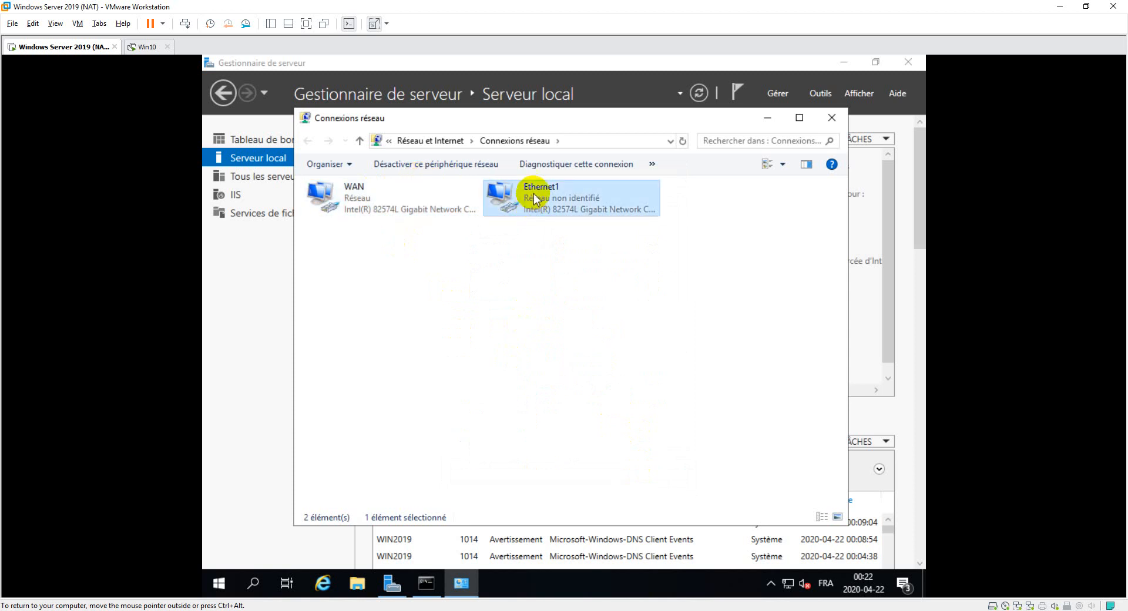
pyautogui.press('F2')
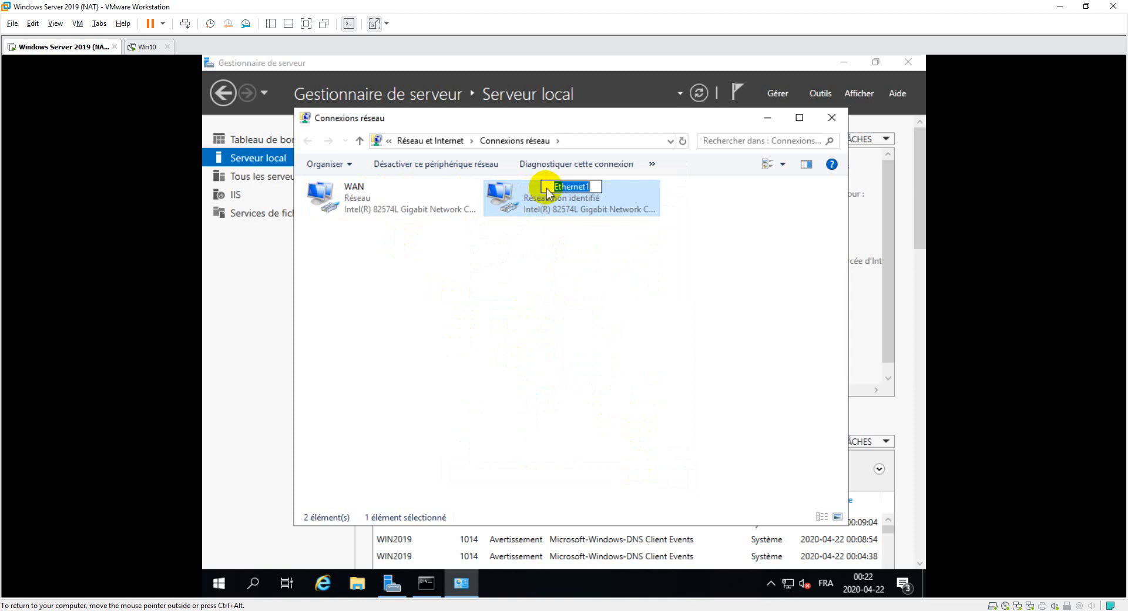
pyautogui.write('LAN')
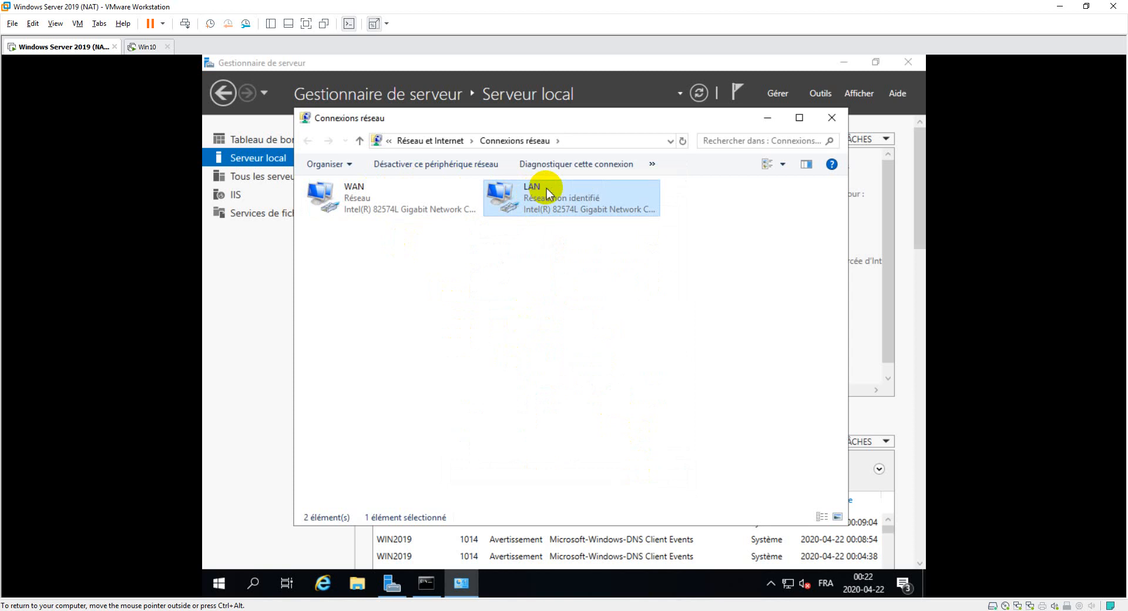
# - Give the LAN adapter the static IPv4 address 10.11.12.10, mask 255.255.255.0 and preferred DNS server 8.8.8.8, with settings validated on exit
pyautogui.doubleClick(546, 188)
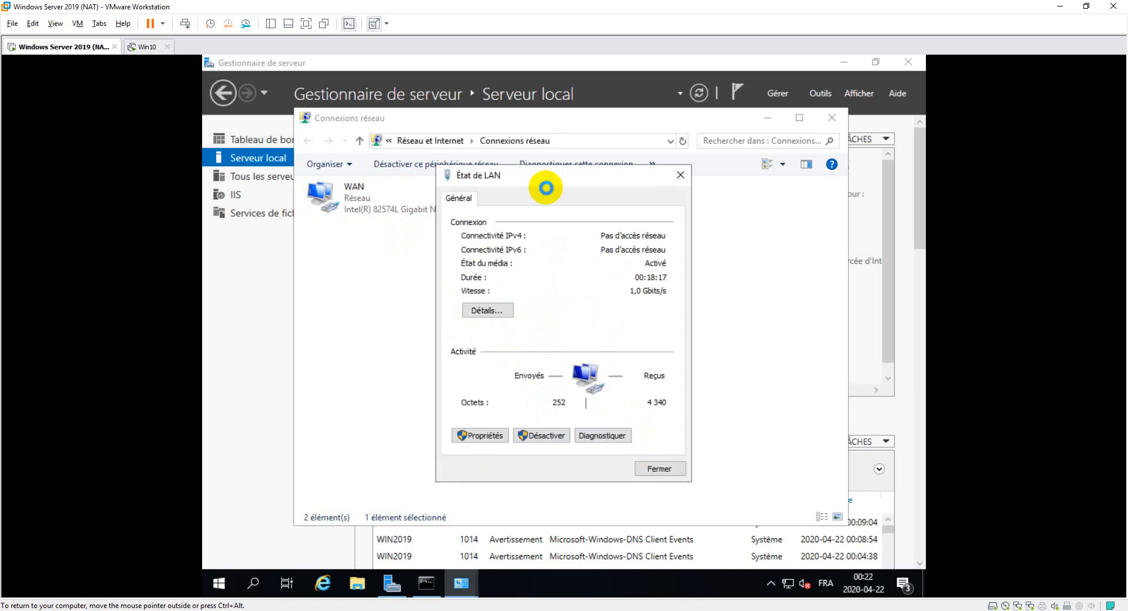
pyautogui.click(498, 435)
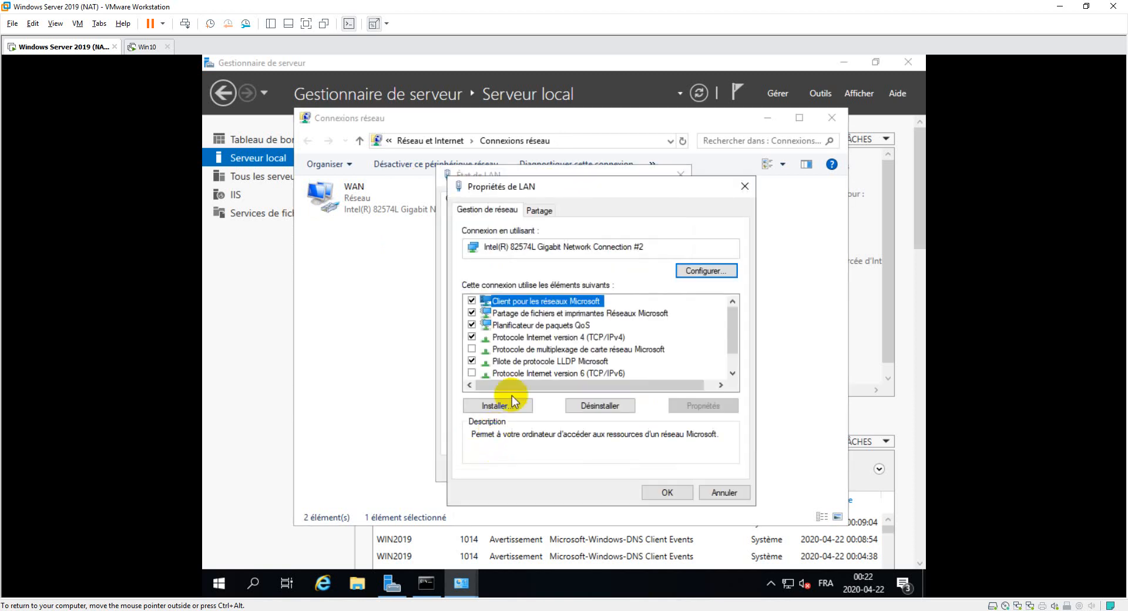
pyautogui.doubleClick(538, 337)
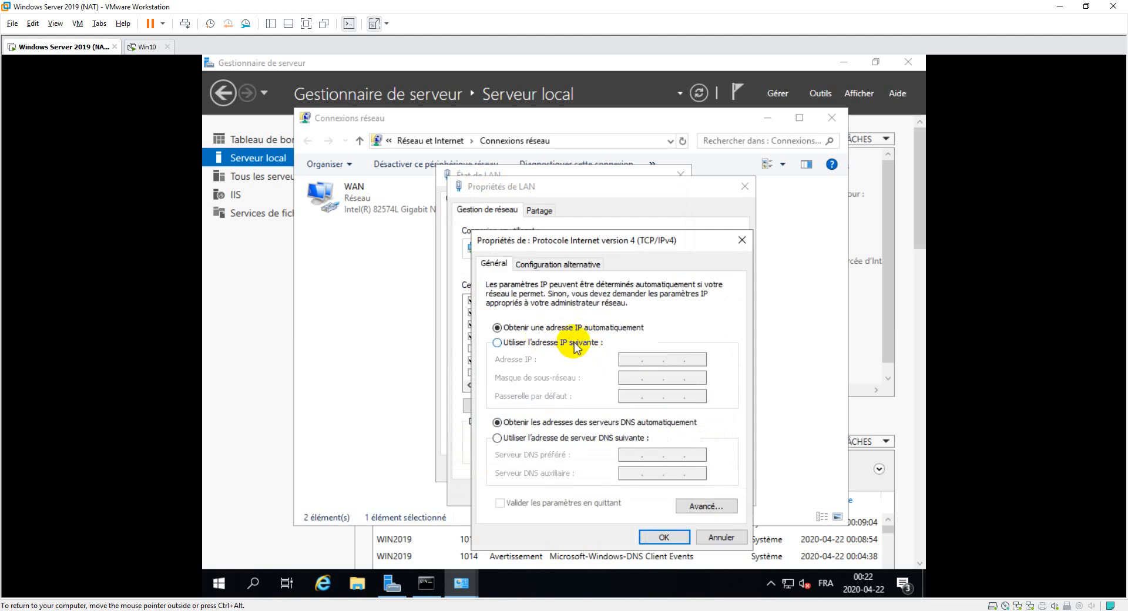
pyautogui.click(568, 342)
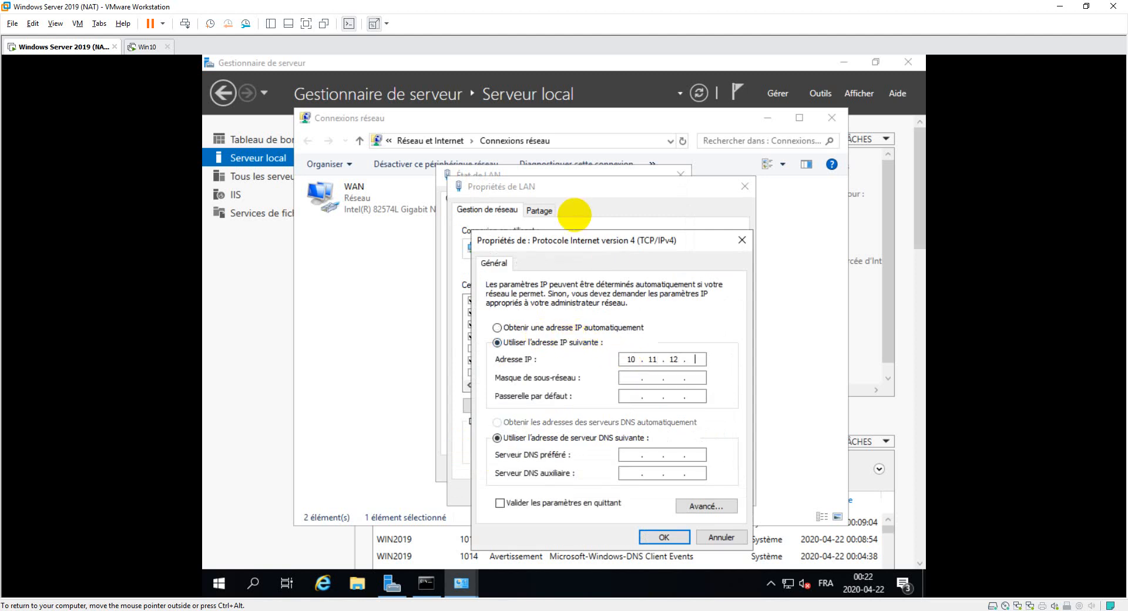
pyautogui.write('10.11.12.10')
pyautogui.press('Tab')
pyautogui.write('525')
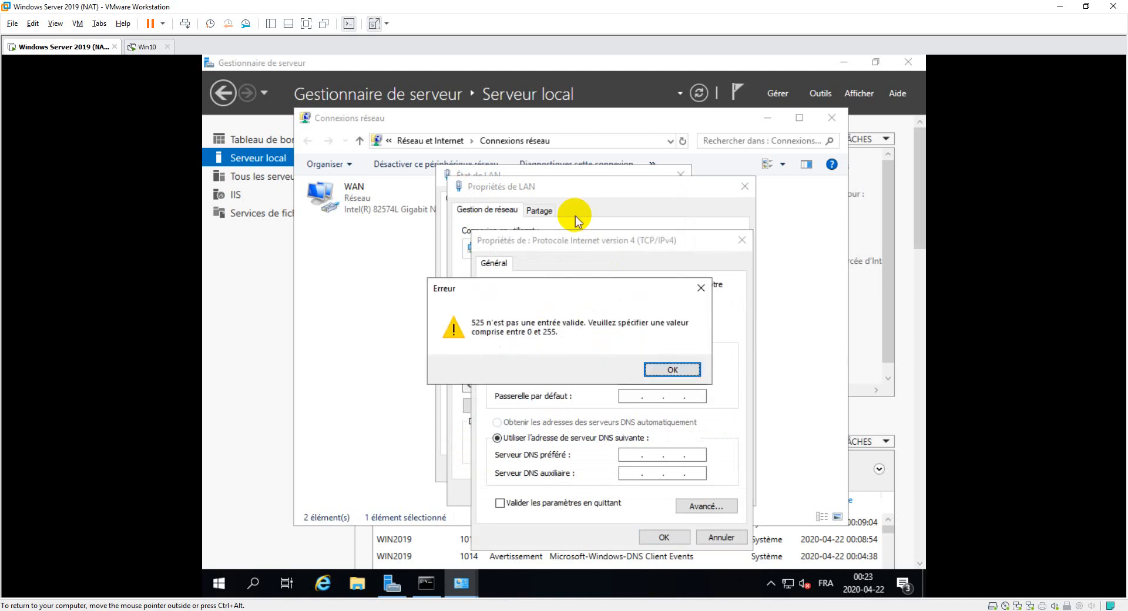
pyautogui.press('Return')
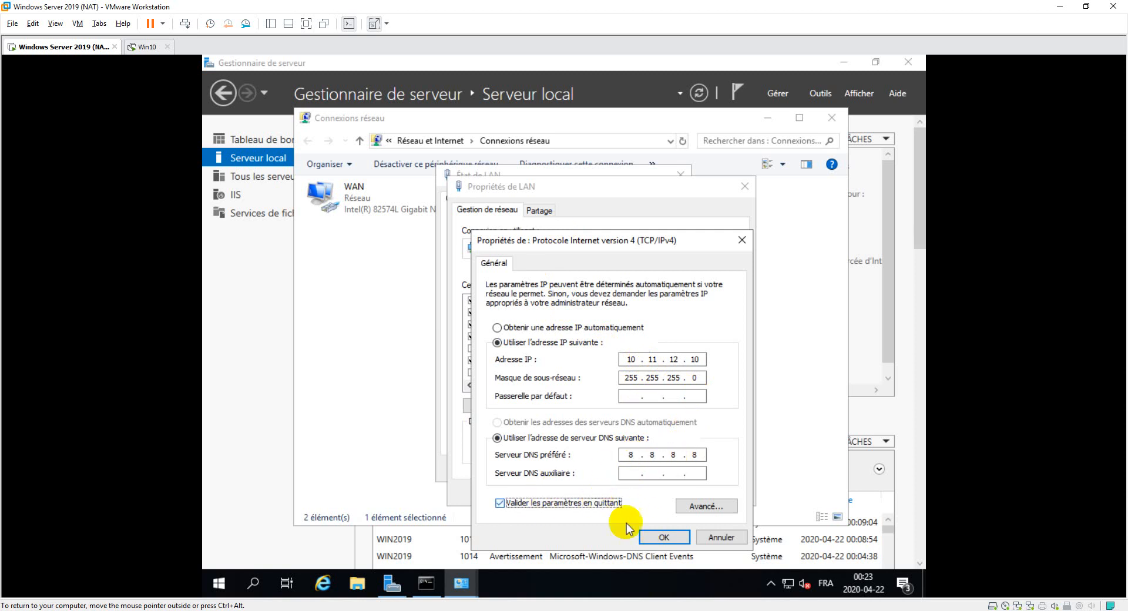
pyautogui.click(653, 537)
pyautogui.click(668, 497)
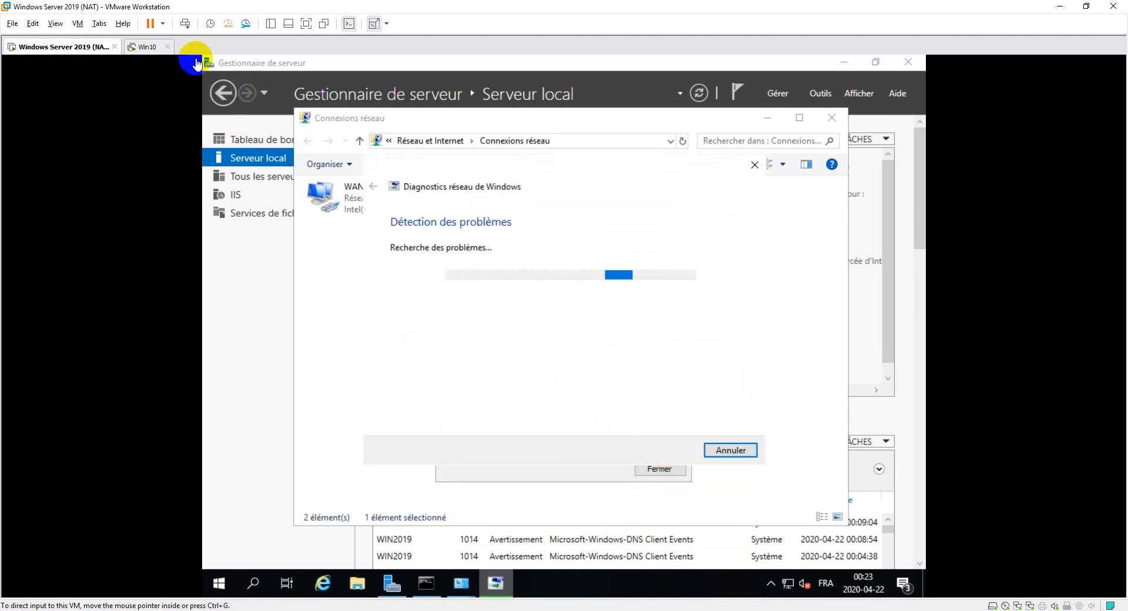
# - Switch to the Win10 virtual machine and run ncpa.cpl in its command prompt to open the network connections
pyautogui.click(144, 46)
pyautogui.click(345, 159)
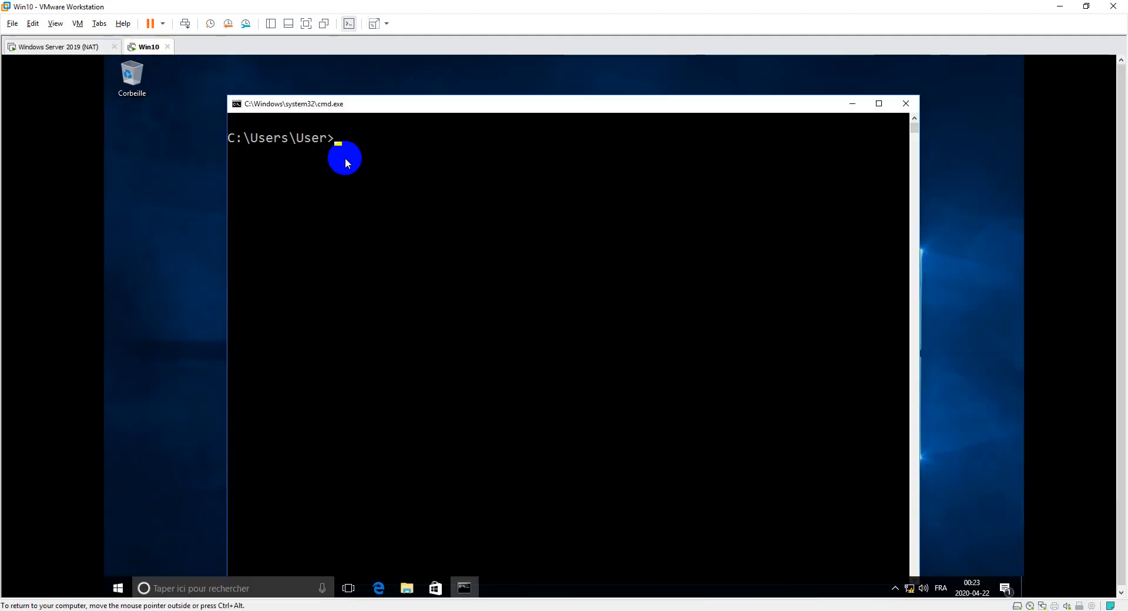
pyautogui.write('ncpa')
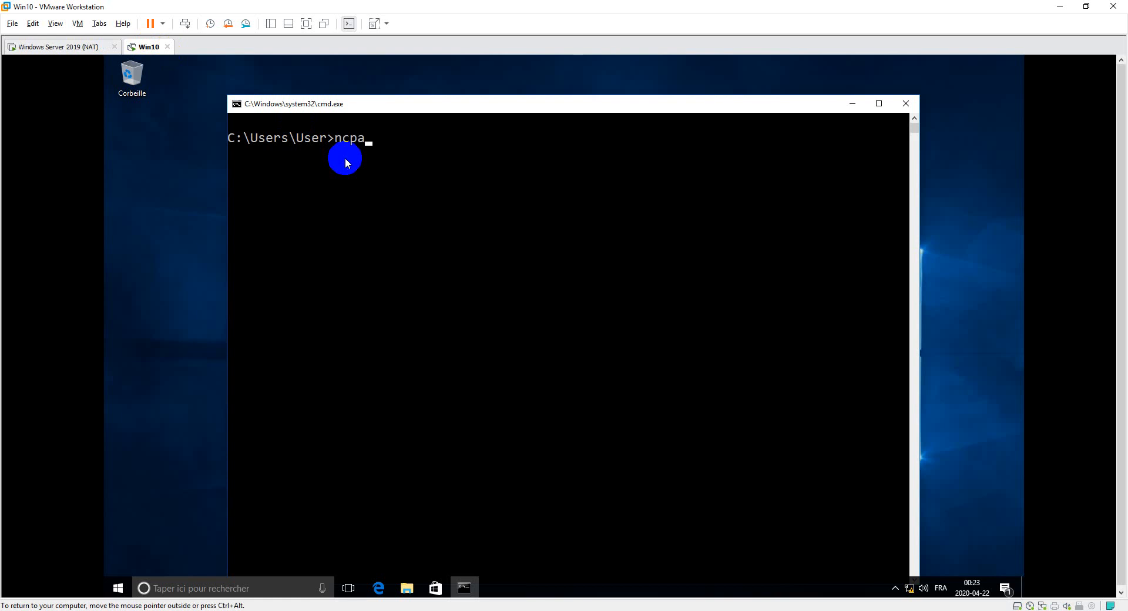
pyautogui.write('.cpl')
pyautogui.press('Return')
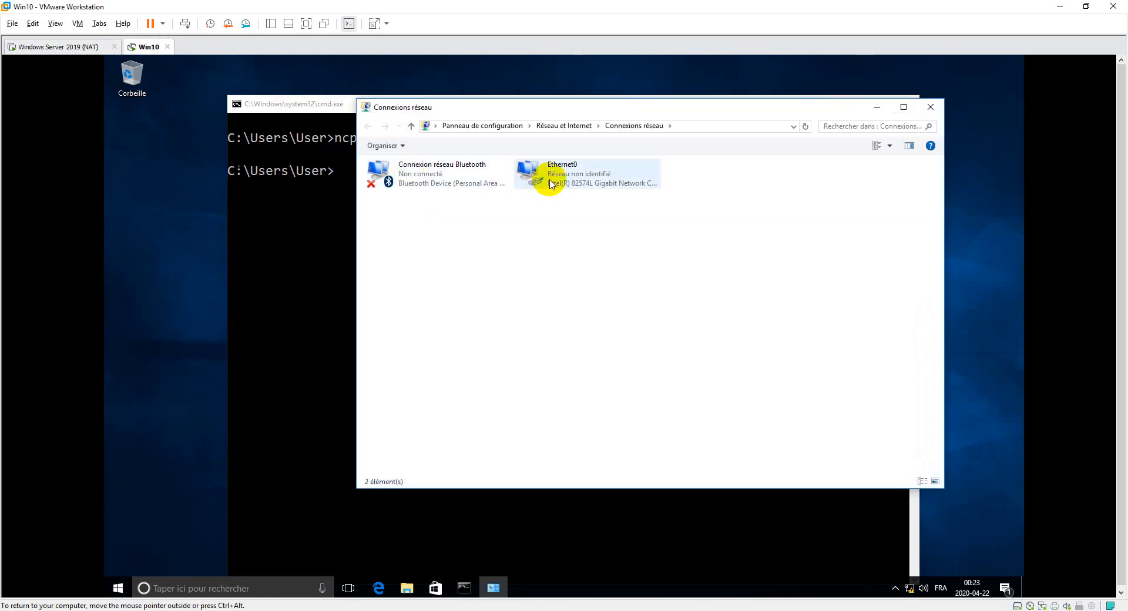
# - Set the Ethernet0 adapter's IPv4 properties to use a manual IP address, entering its first octets 10.11
pyautogui.doubleClick(548, 180)
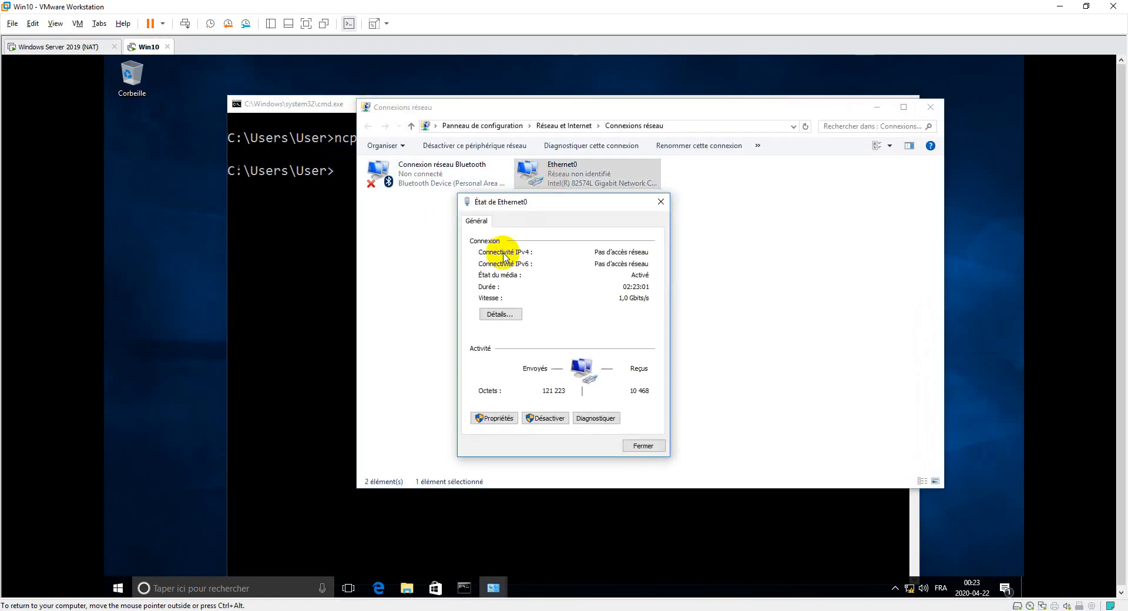
pyautogui.click(496, 418)
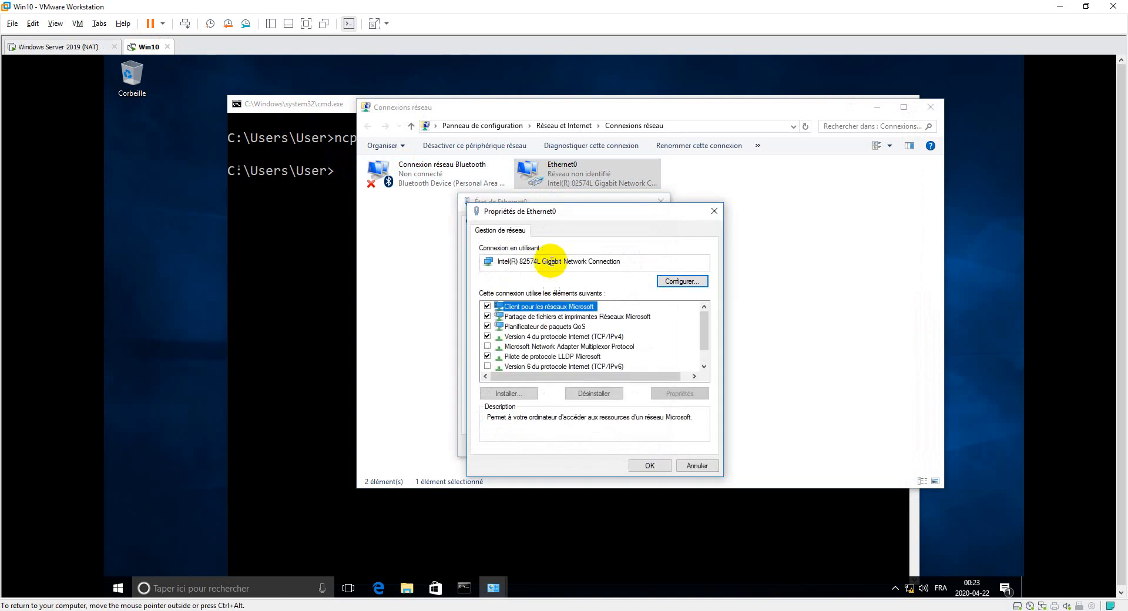
pyautogui.doubleClick(558, 337)
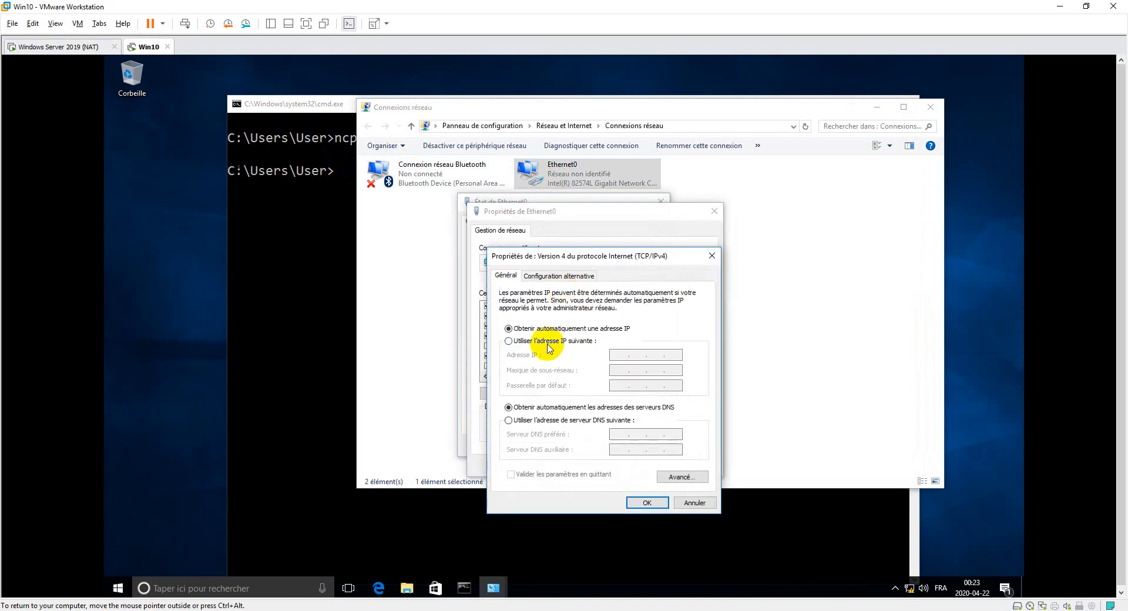
pyautogui.click(548, 346)
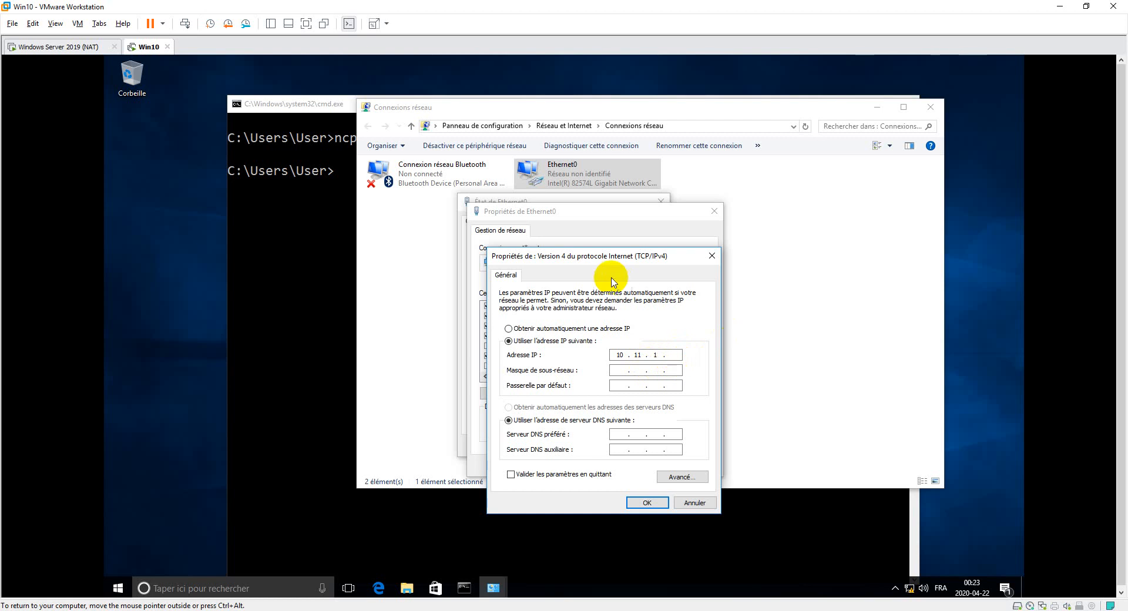
# - Switch to the Windows Server 2019 virtual machine, dismiss the network diagnostics and check the LAN adapter's IPv4 settings without changing them
pyautogui.click(81, 45)
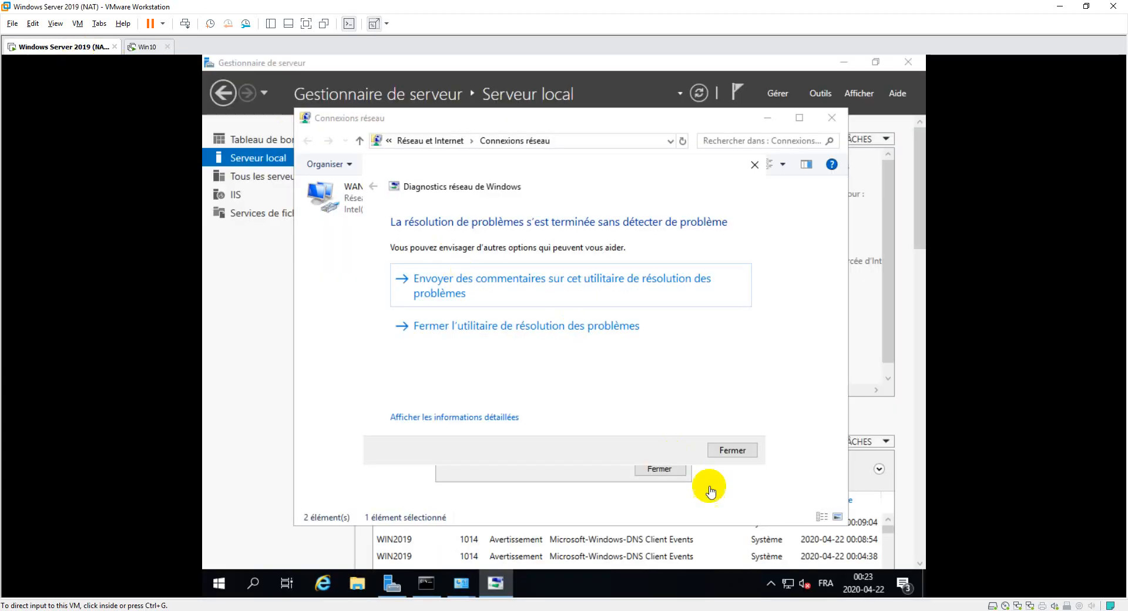
pyautogui.click(732, 447)
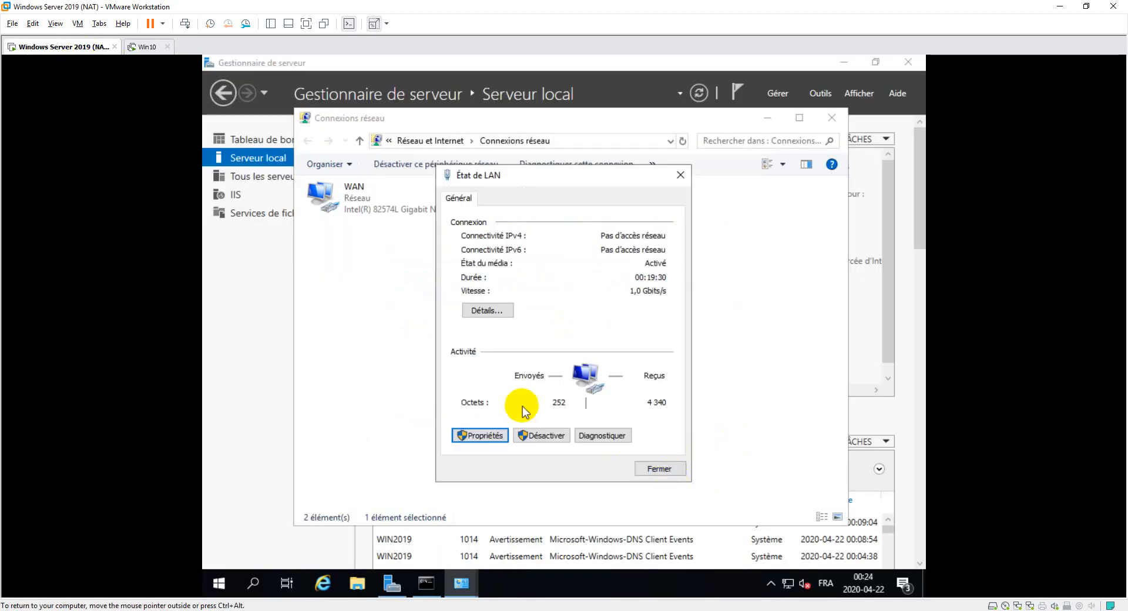
pyautogui.click(479, 436)
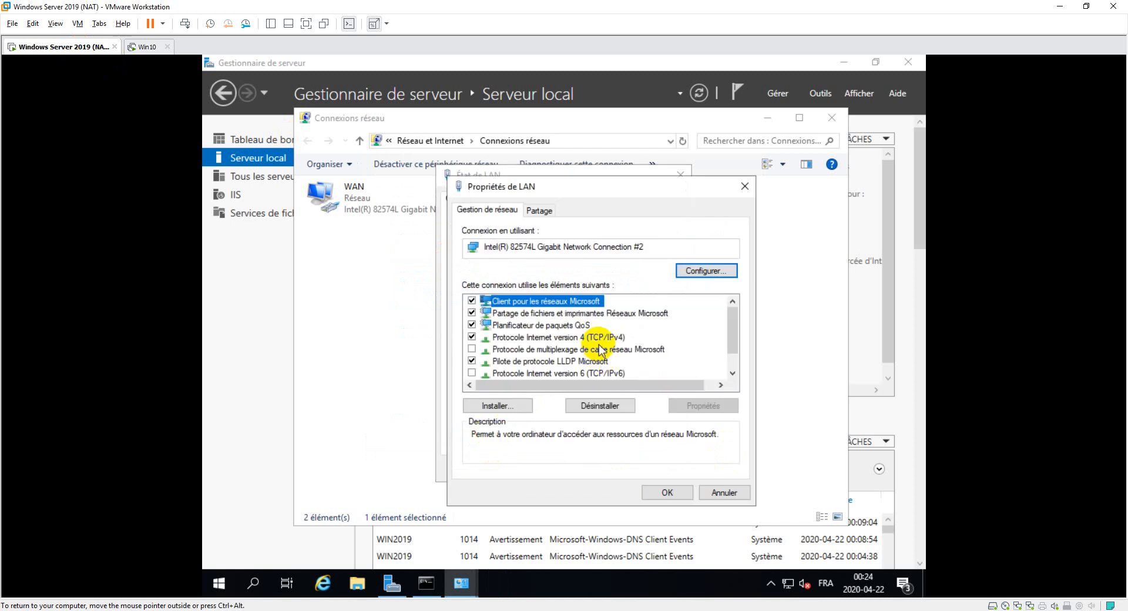
pyautogui.doubleClick(595, 337)
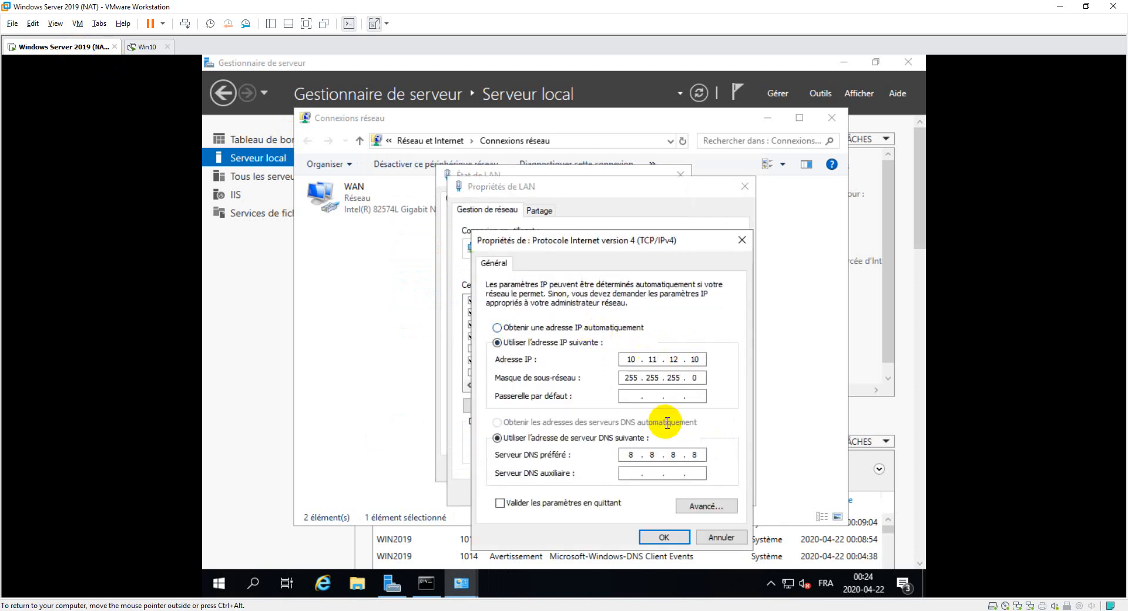
pyautogui.click(718, 539)
pyautogui.click(723, 493)
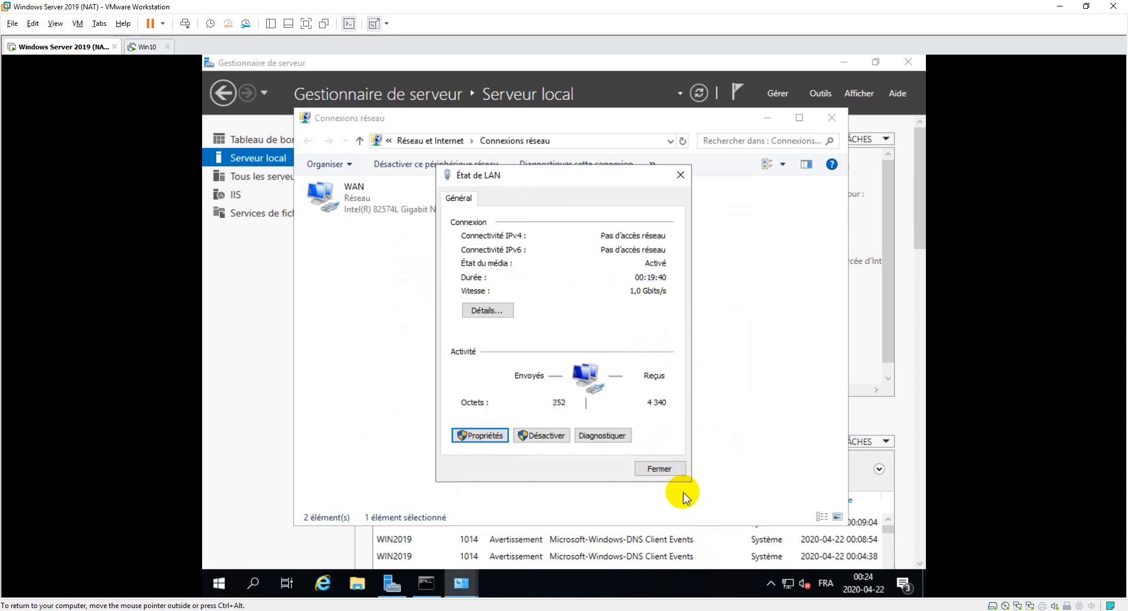
pyautogui.click(667, 470)
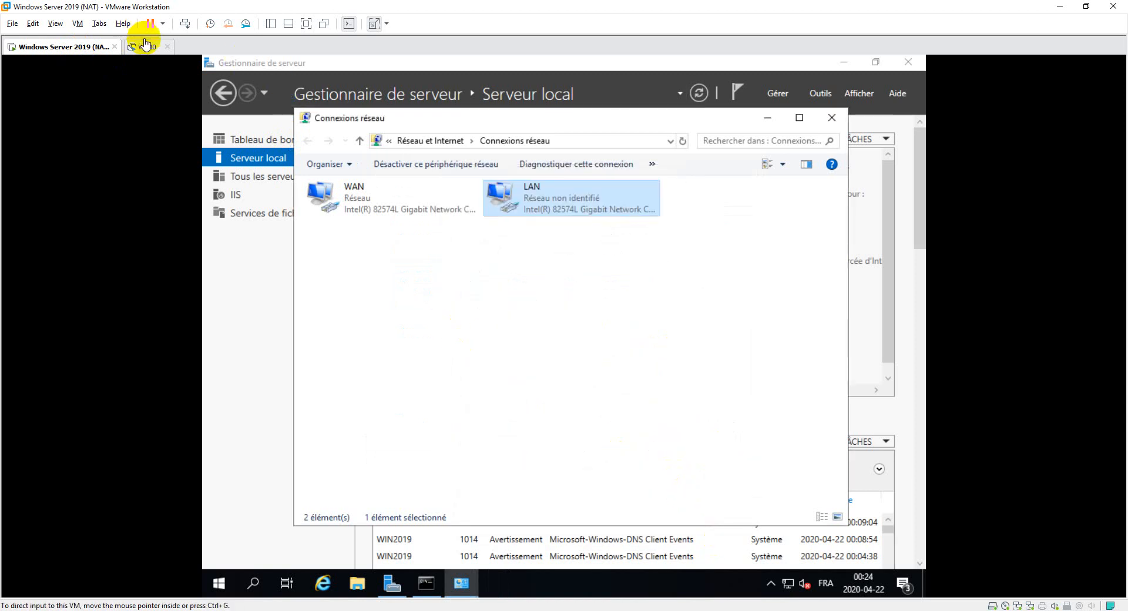
# - In the Win10 machine, give Ethernet0 IP address 10.11.12.1, mask 255.255.255.0, gateway 10.11.12.10 and preferred DNS 8.8.8.8, with validation on exit
pyautogui.click(144, 46)
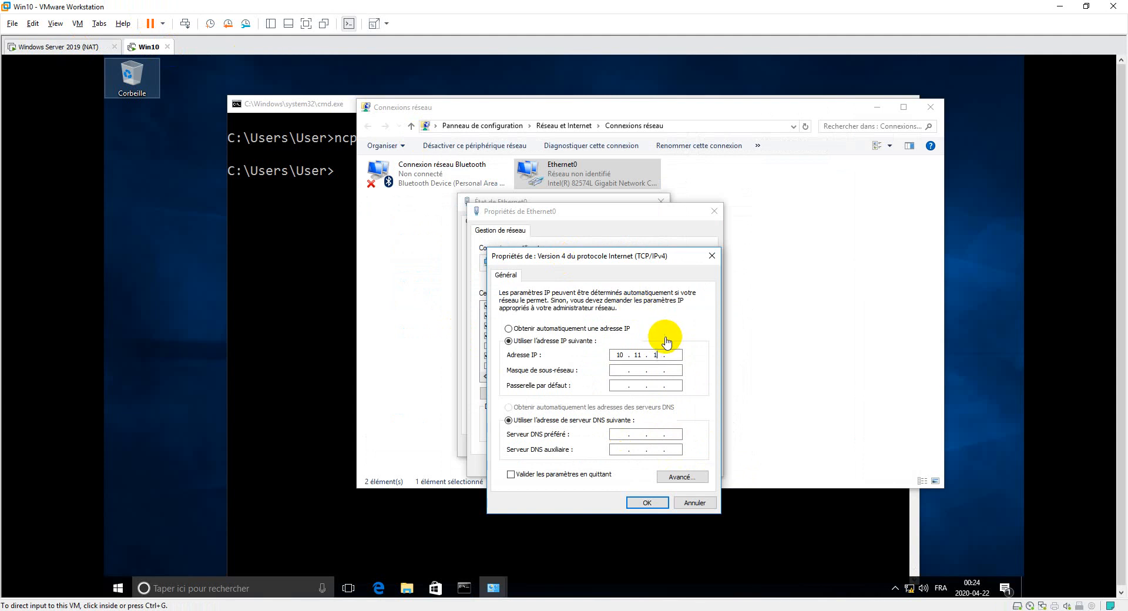
pyautogui.click(659, 355)
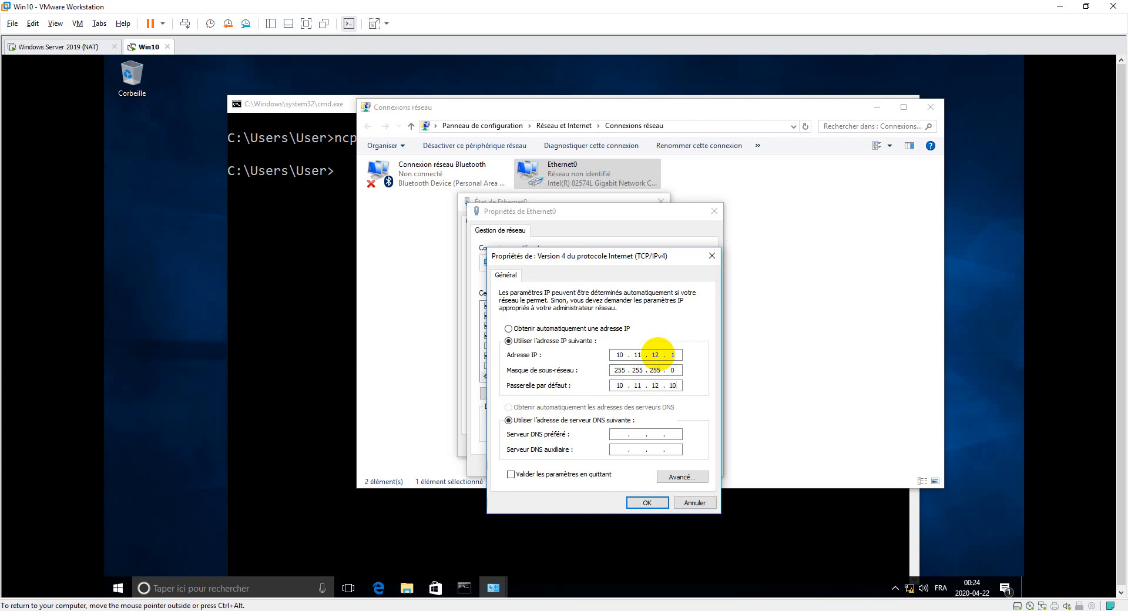
pyautogui.click(620, 436)
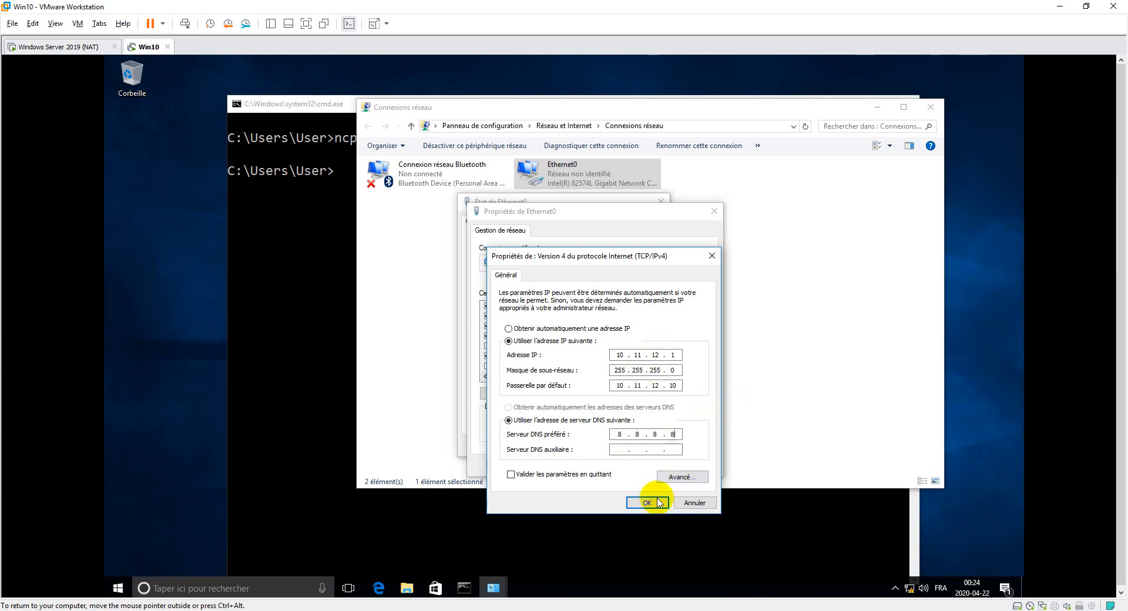
pyautogui.click(608, 479)
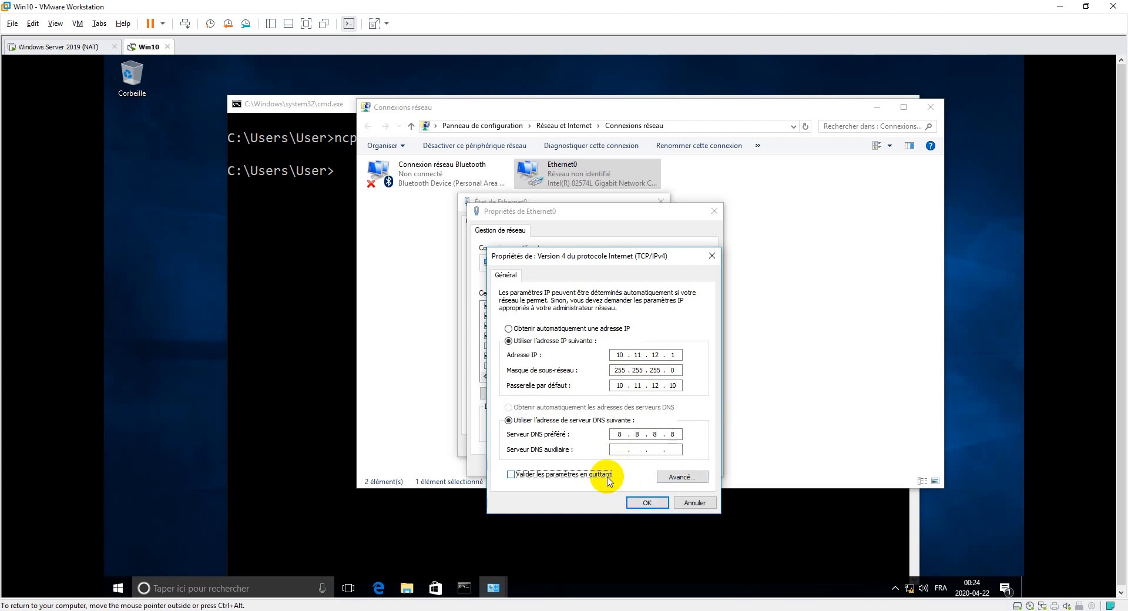
pyautogui.click(647, 503)
pyautogui.click(647, 466)
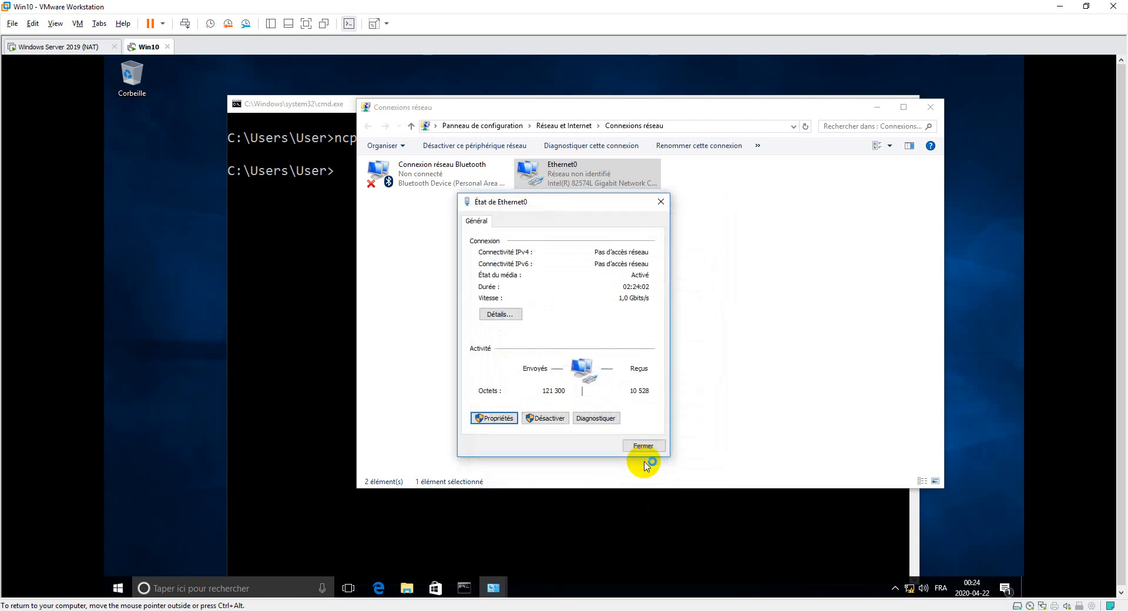
# - Close the Ethernet0 status window and ping the server at 10.11.12.10 from the Win10 command prompt
pyautogui.click(646, 446)
pyautogui.click(301, 340)
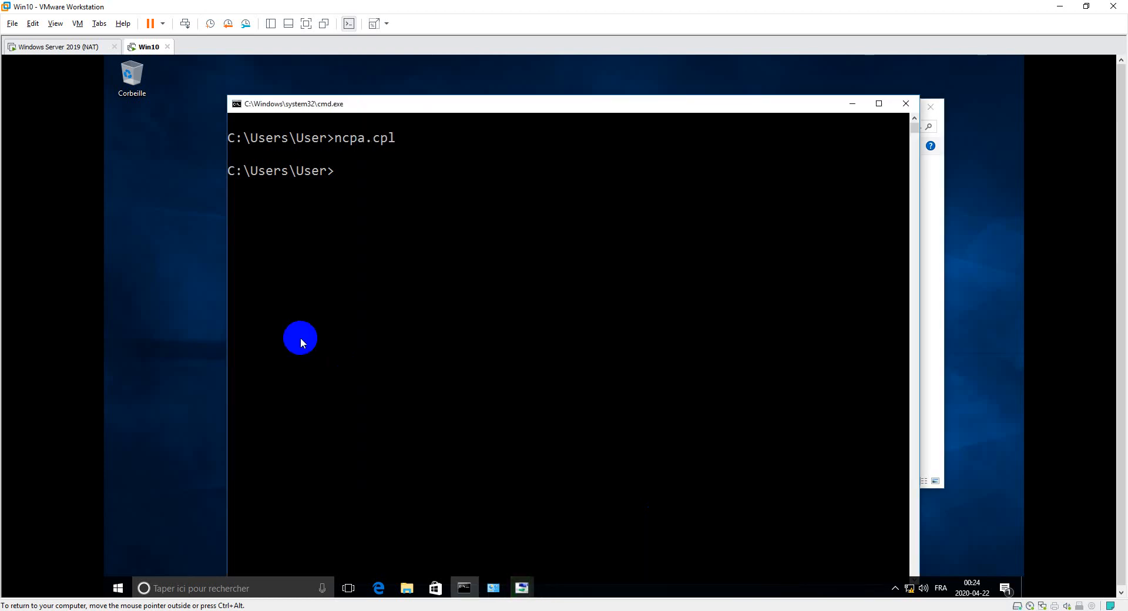
pyautogui.write('ping 10.11')
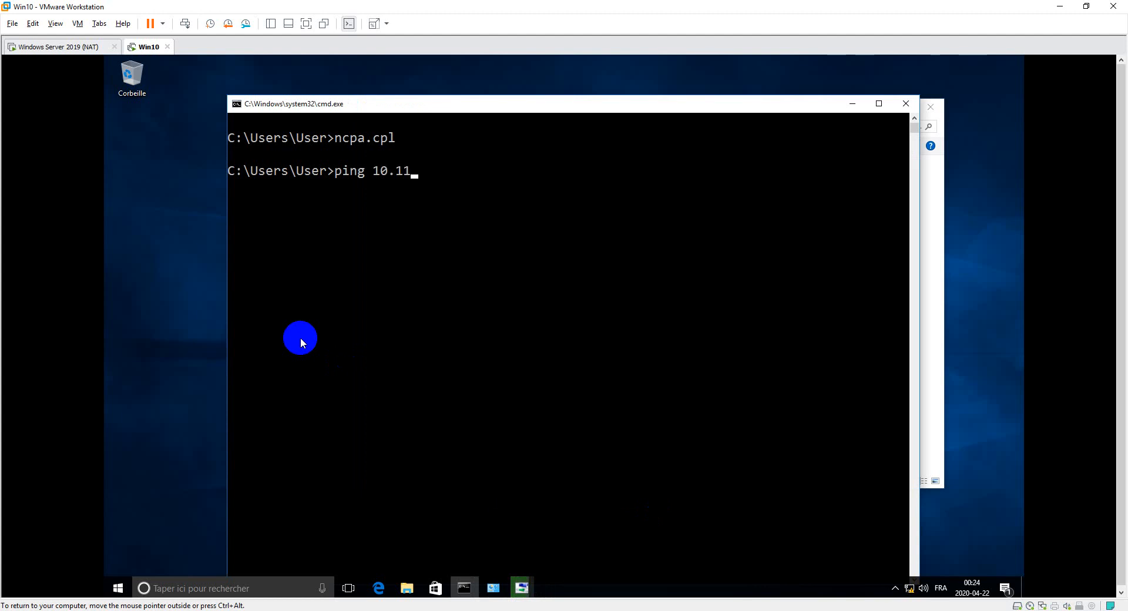
pyautogui.write('.12.10')
pyautogui.press('Return')
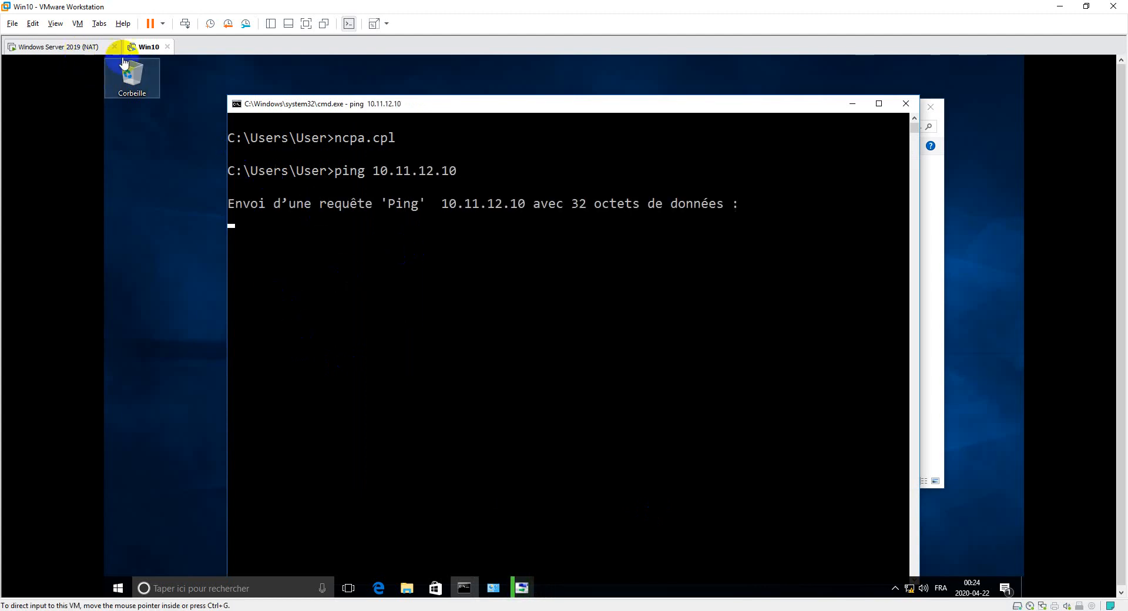
# - Minimize the network connections window on the Windows Server 2019 machine, and stop the running ping on Win10
pyautogui.click(86, 47)
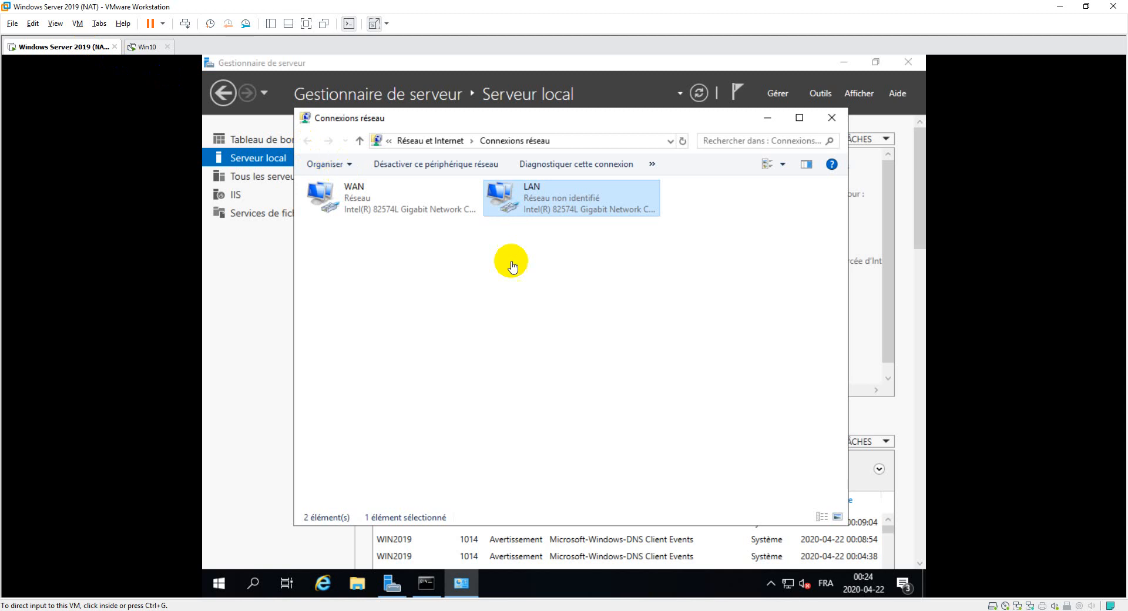
pyautogui.click(768, 118)
pyautogui.click(147, 46)
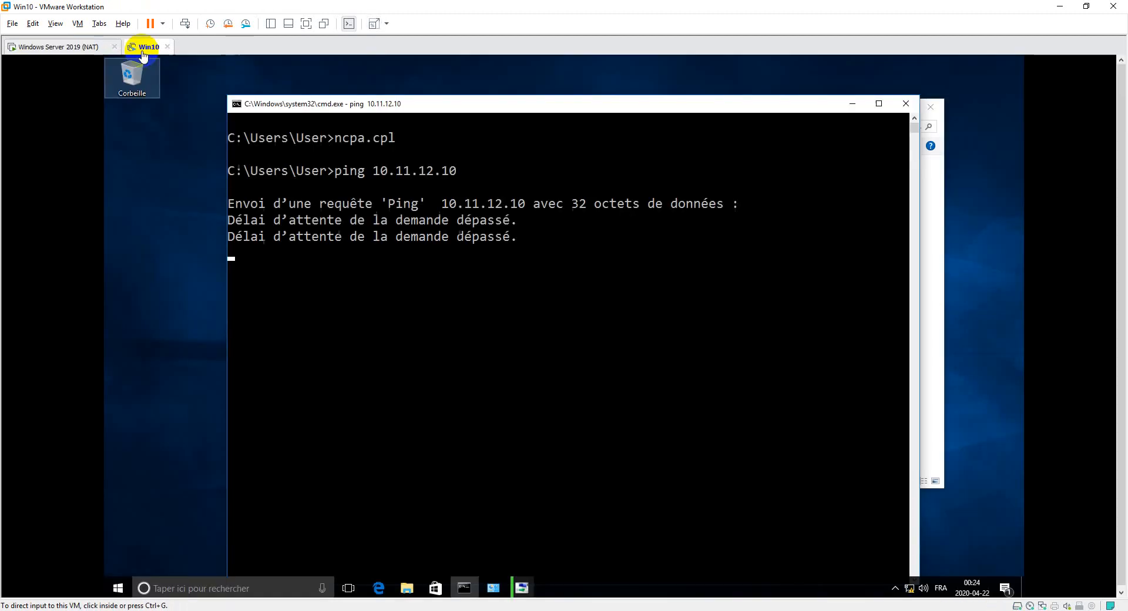
pyautogui.hotkey('ctrl', 'c')
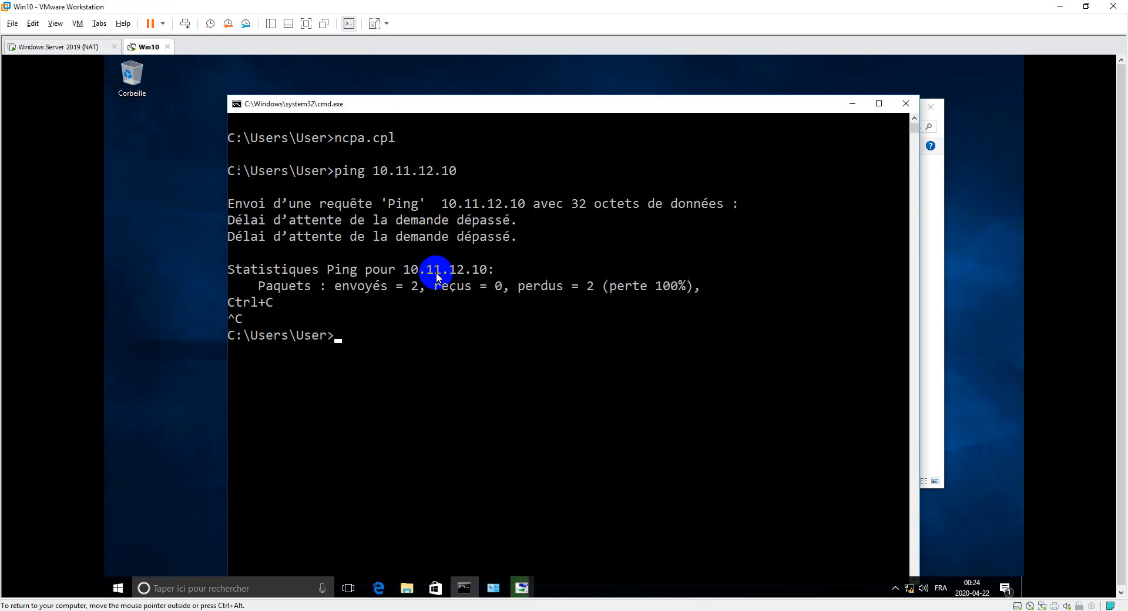
# - Run a continuous ping to 10.11.12.10 with the -t option from the Win10 command prompt
pyautogui.press('Return')
pyautogui.press('Return')
pyautogui.press('Return')
pyautogui.press('Up')
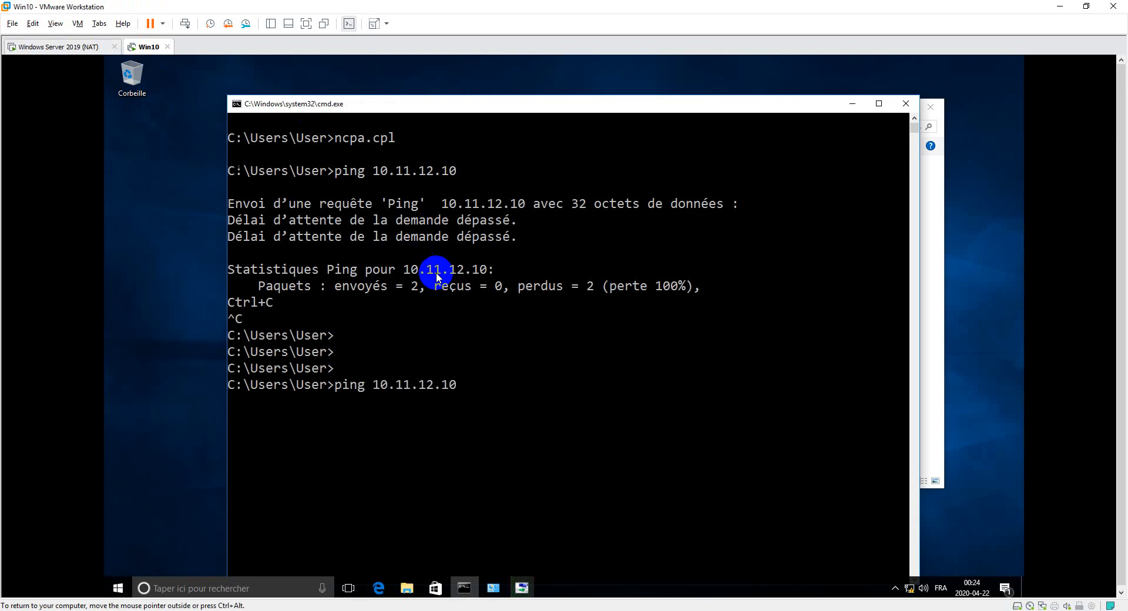
pyautogui.write('-t')
pyautogui.press('Return')
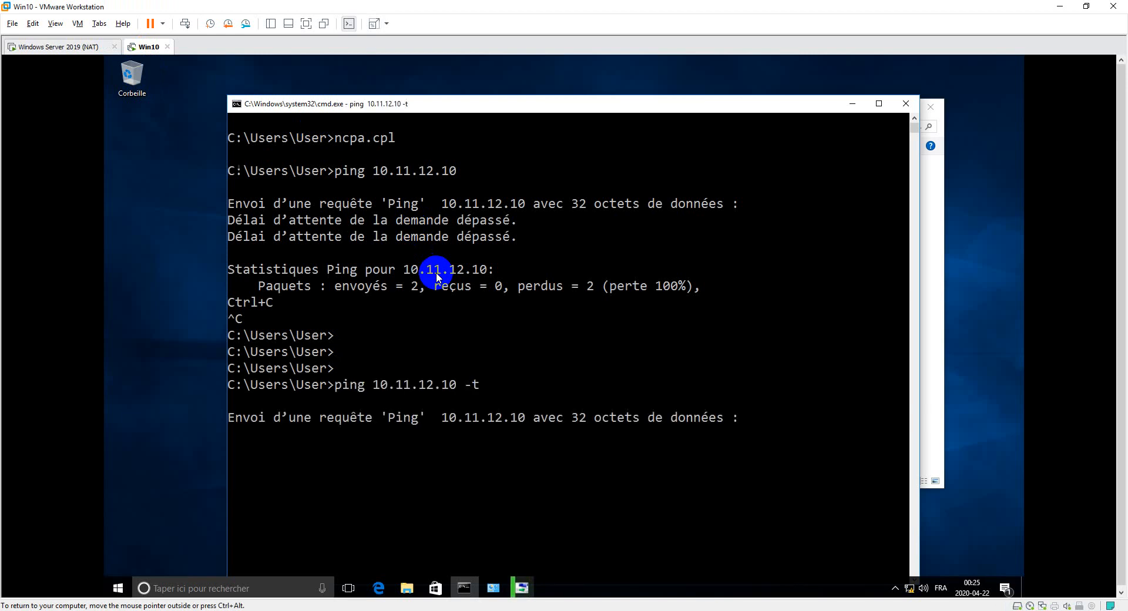
# - Switch to the Windows Server 2019 machine and run wf.msc in its command prompt to open the advanced Windows Defender firewall
pyautogui.click(88, 46)
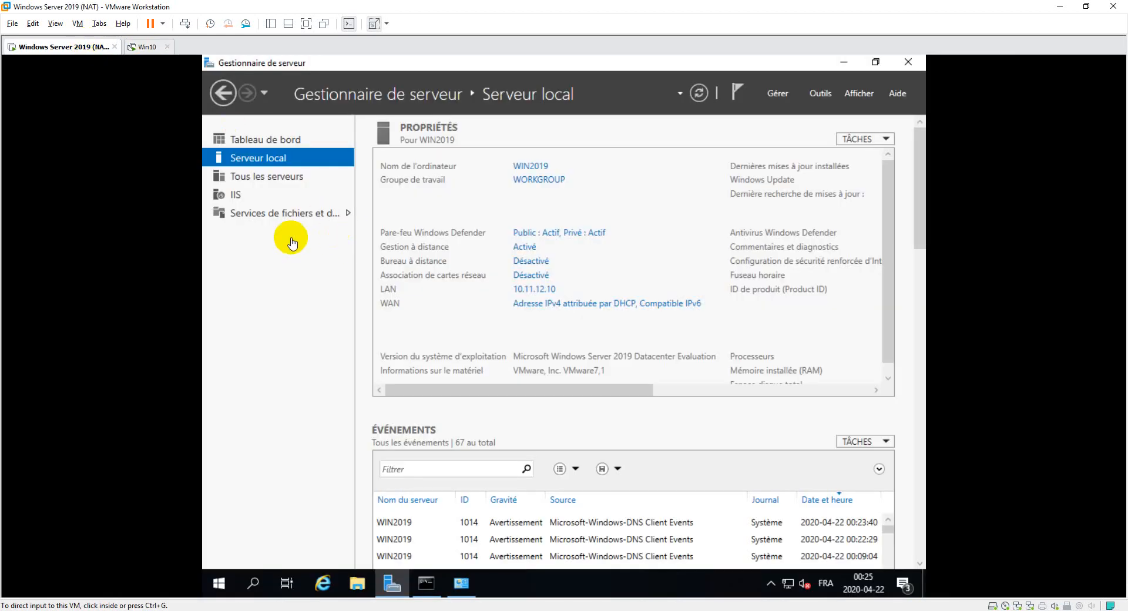
pyautogui.click(287, 266)
pyautogui.hotkey('alt', 'Tab')
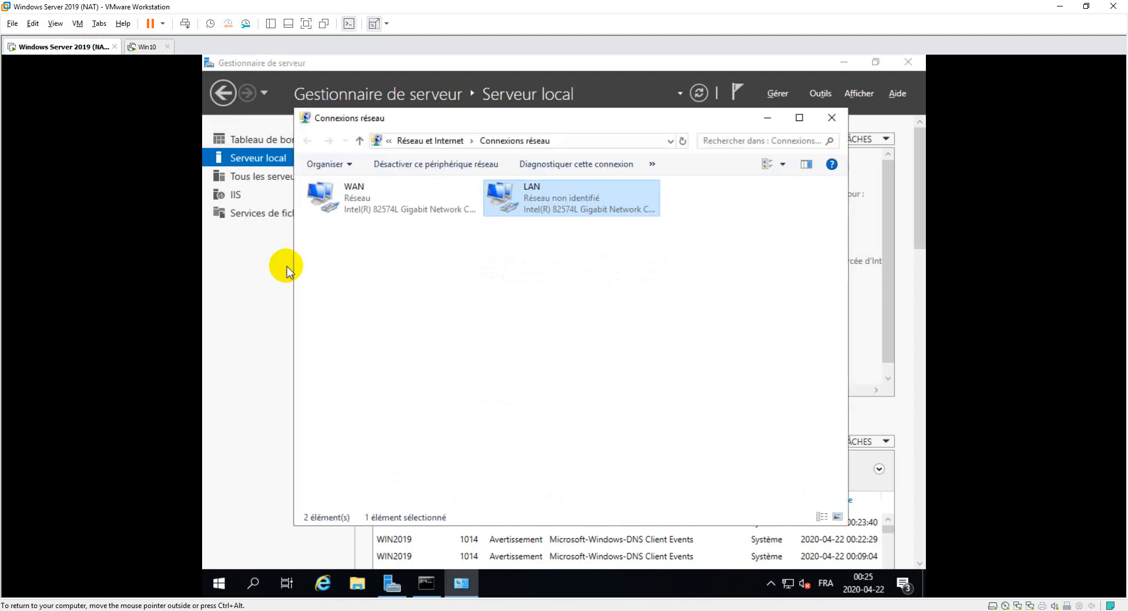
pyautogui.hotkey('alt', 'Tab')
pyautogui.press('Tab')
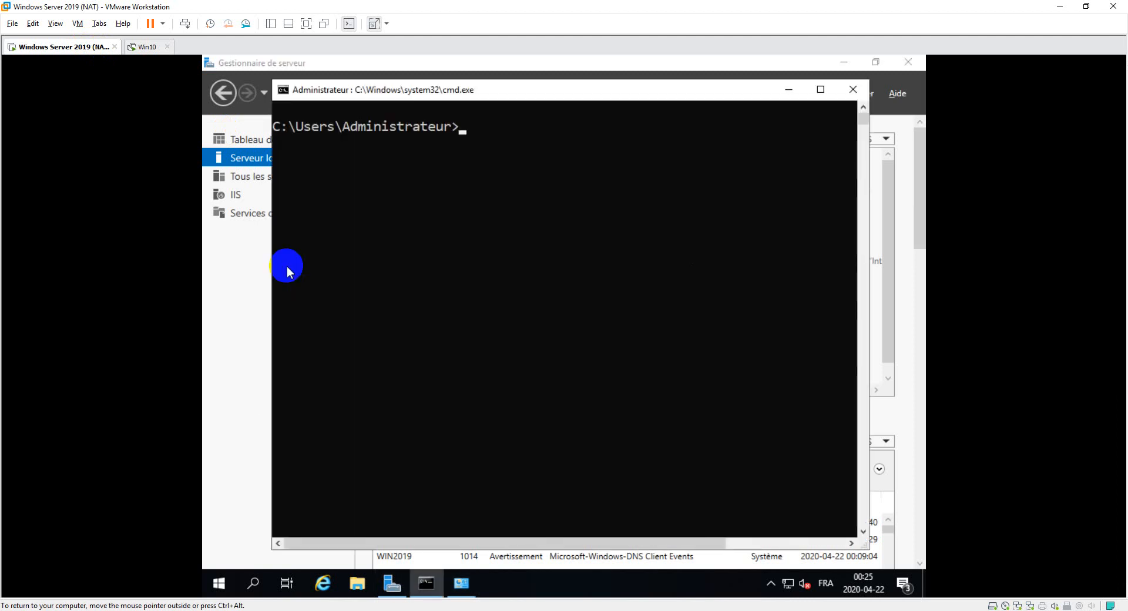
pyautogui.write('wf.msc')
pyautogui.press('Return')
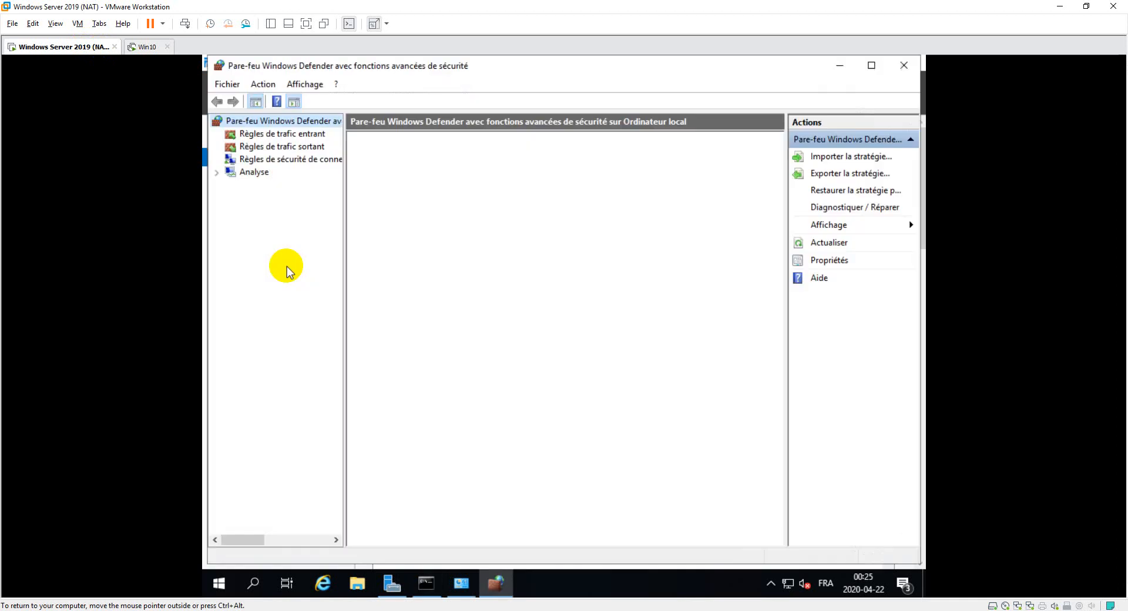
# - Start creating a new inbound traffic rule in the server's firewall
pyautogui.click(274, 135)
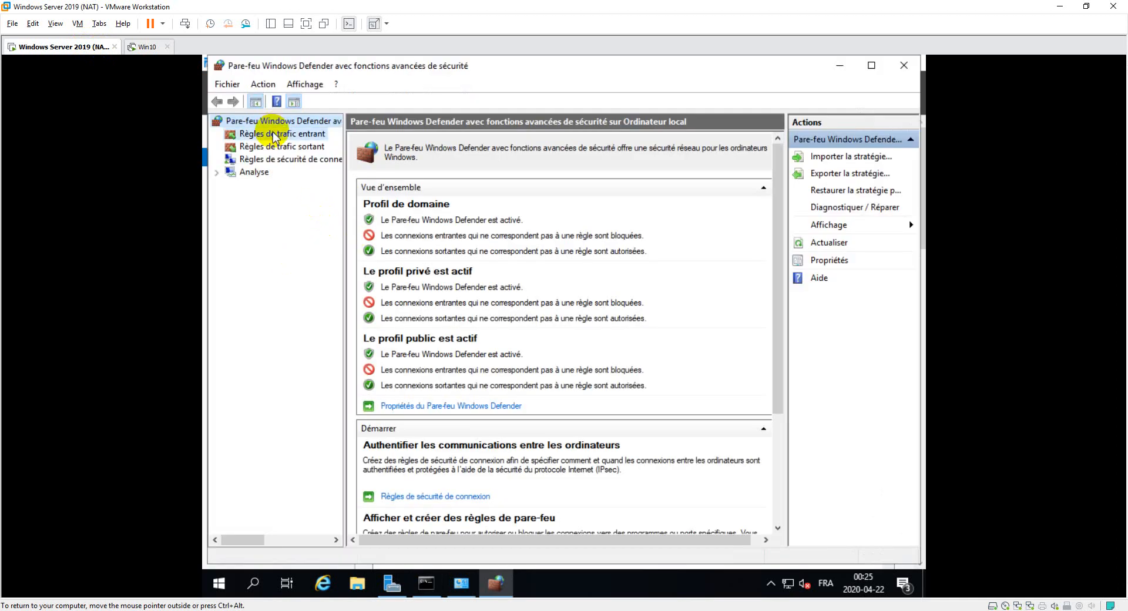
pyautogui.rightClick(274, 136)
pyautogui.click(300, 140)
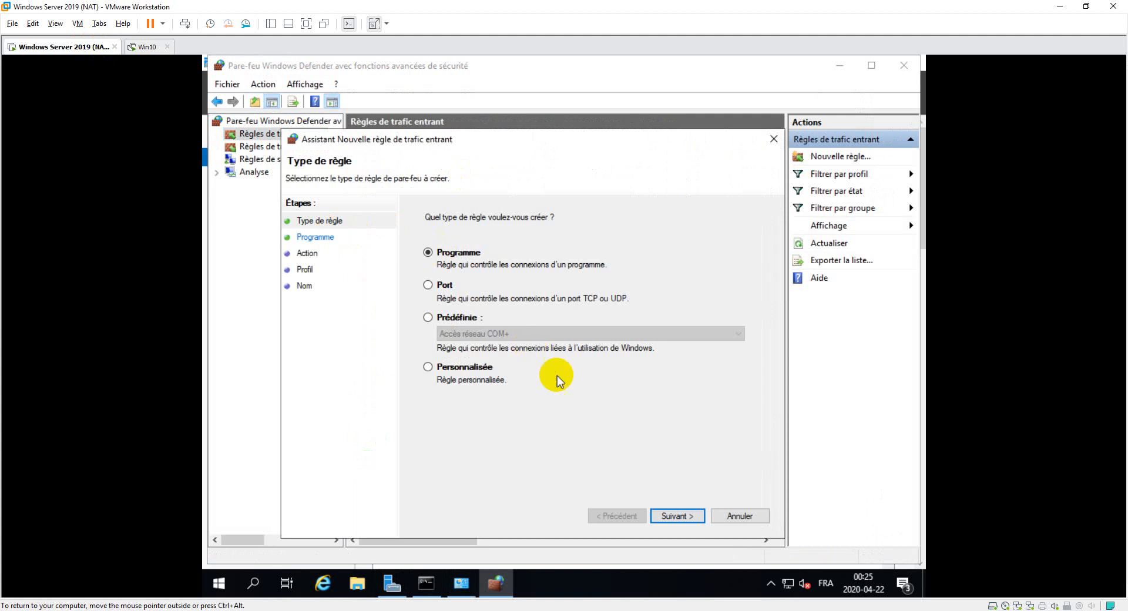
pyautogui.click(682, 516)
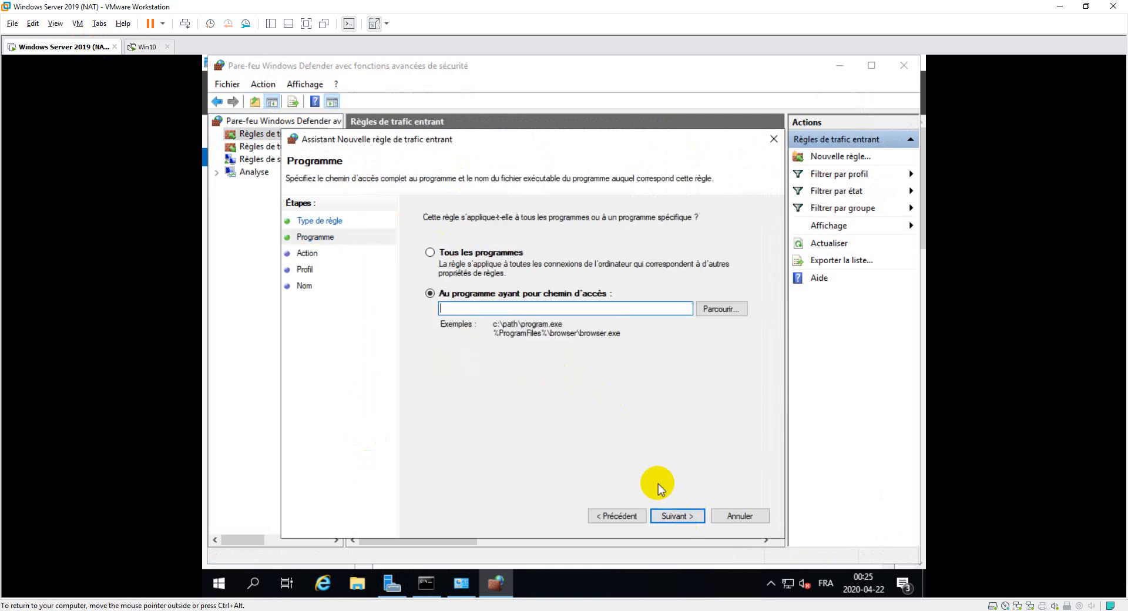
pyautogui.click(489, 259)
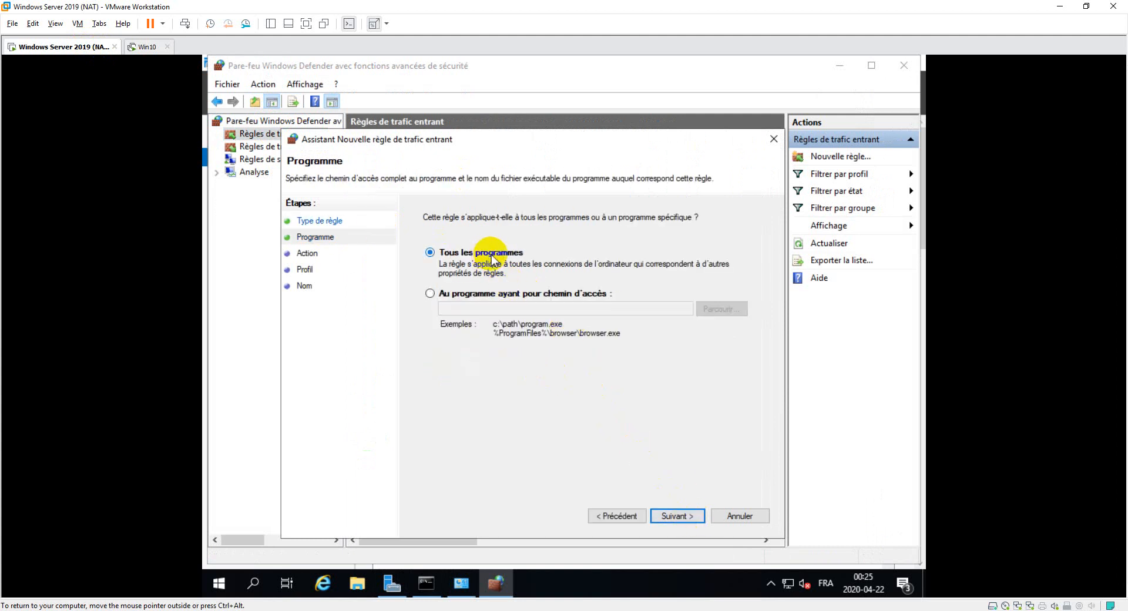
pyautogui.click(673, 516)
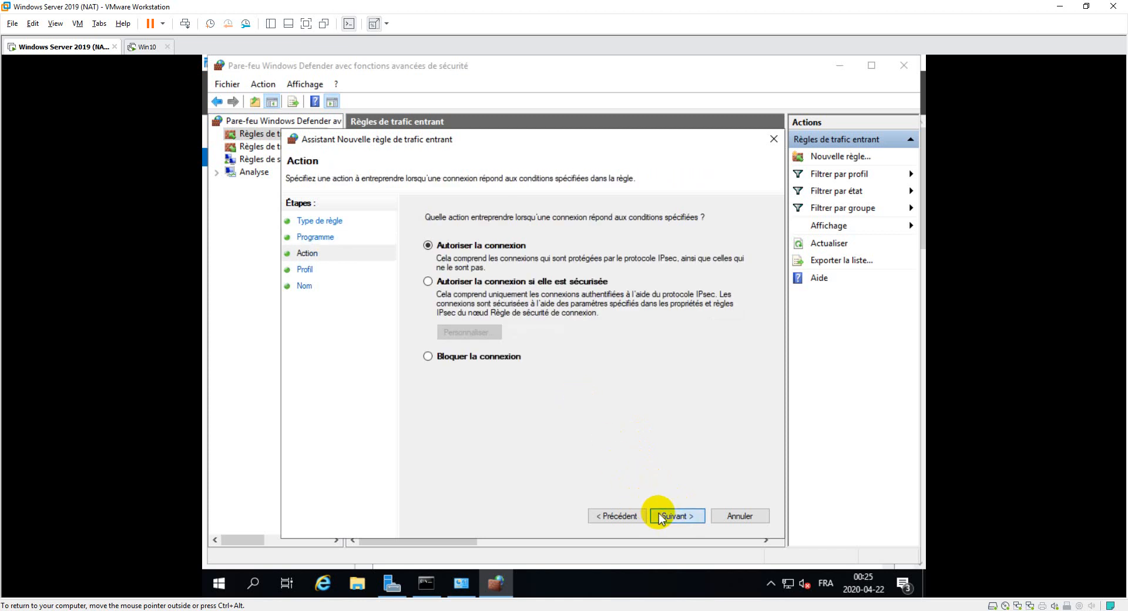
pyautogui.click(658, 513)
pyautogui.click(661, 513)
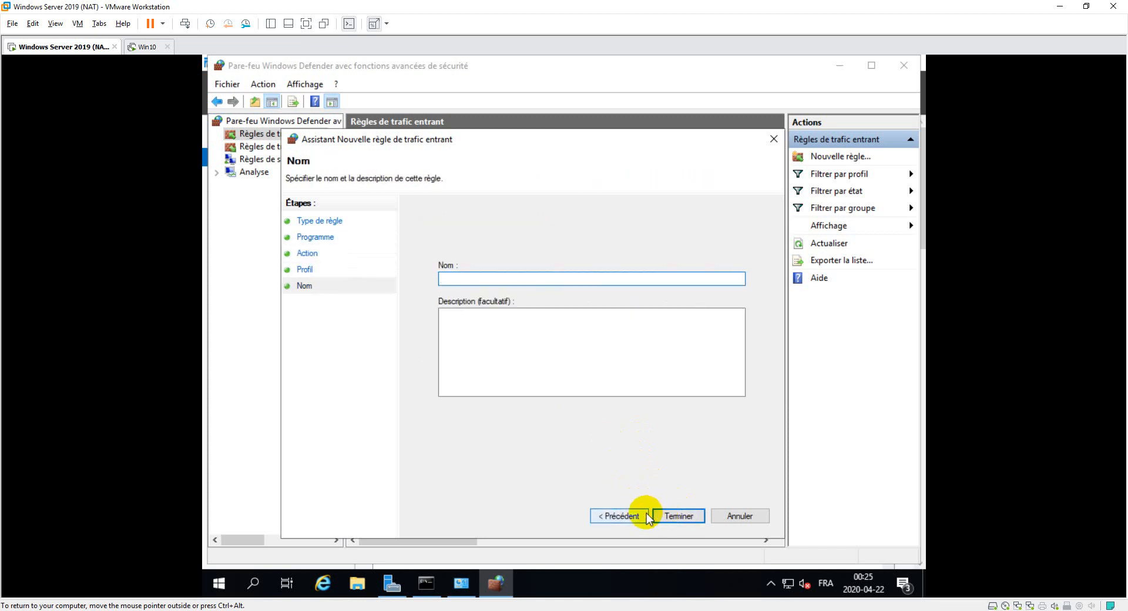
pyautogui.click(634, 515)
pyautogui.click(633, 514)
pyautogui.click(634, 514)
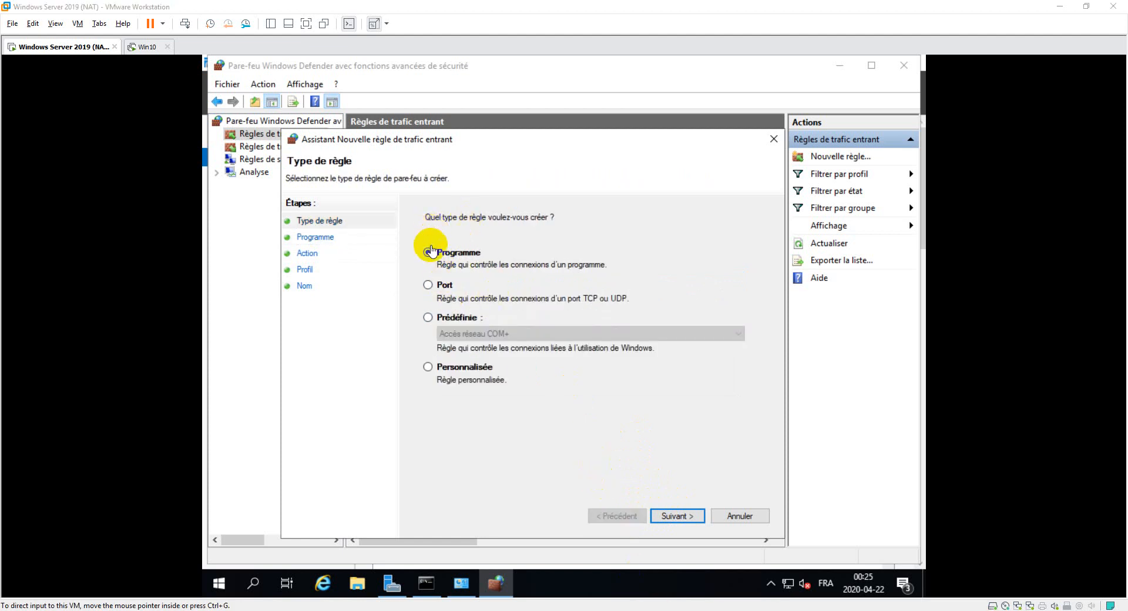
# - Make the inbound rule a custom (Personnalisée) rule for all programs with the protocol type ICMPv4
pyautogui.click(428, 368)
pyautogui.click(686, 517)
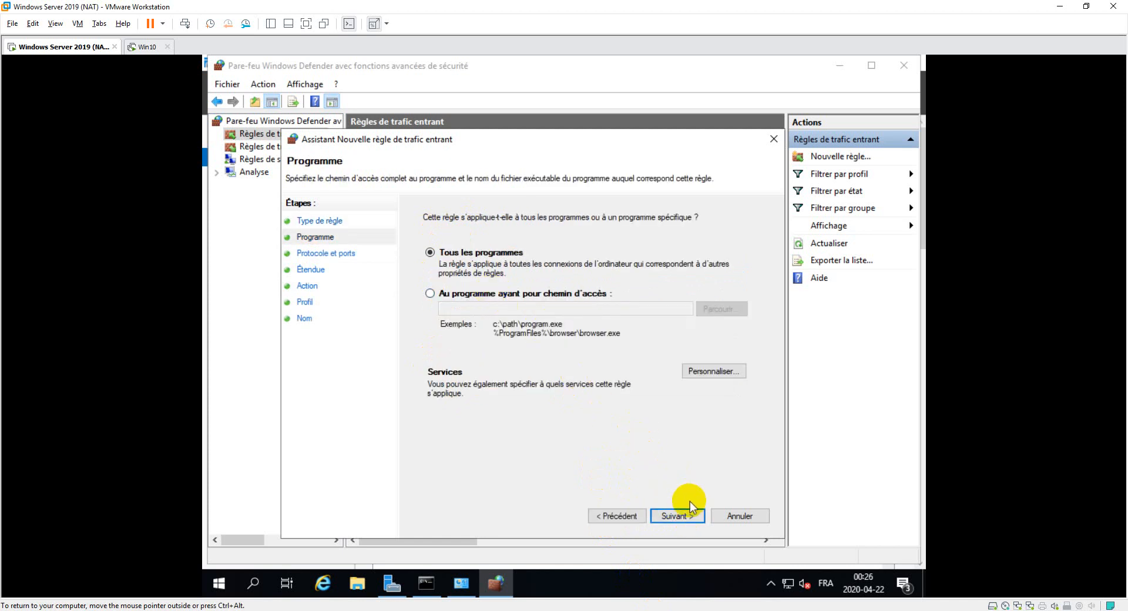
pyautogui.click(687, 516)
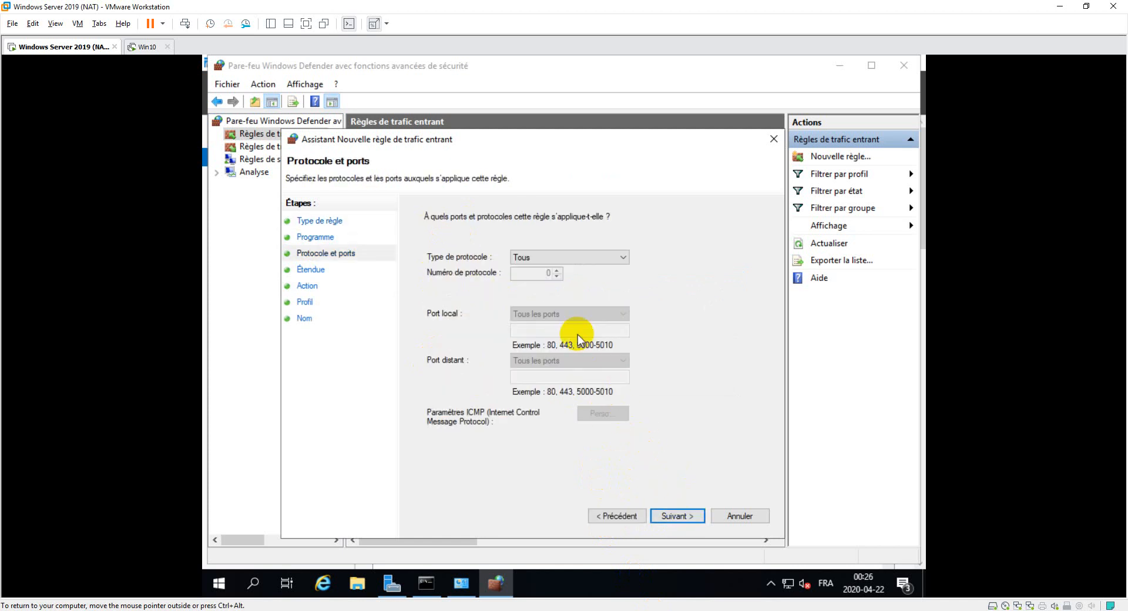
pyautogui.click(562, 257)
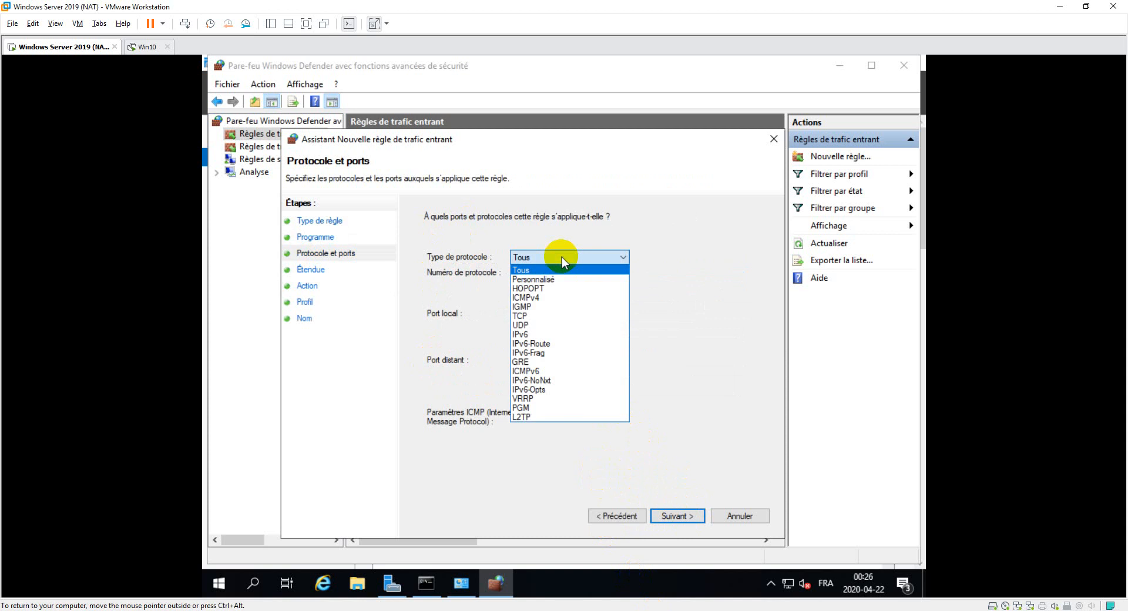
pyautogui.click(545, 297)
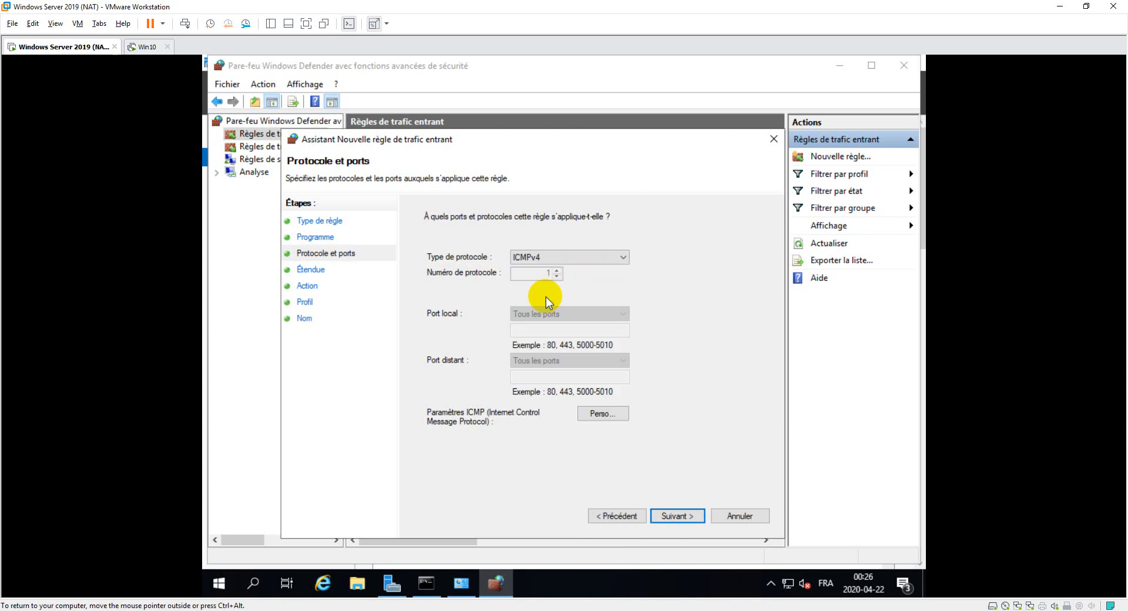
pyautogui.click(664, 514)
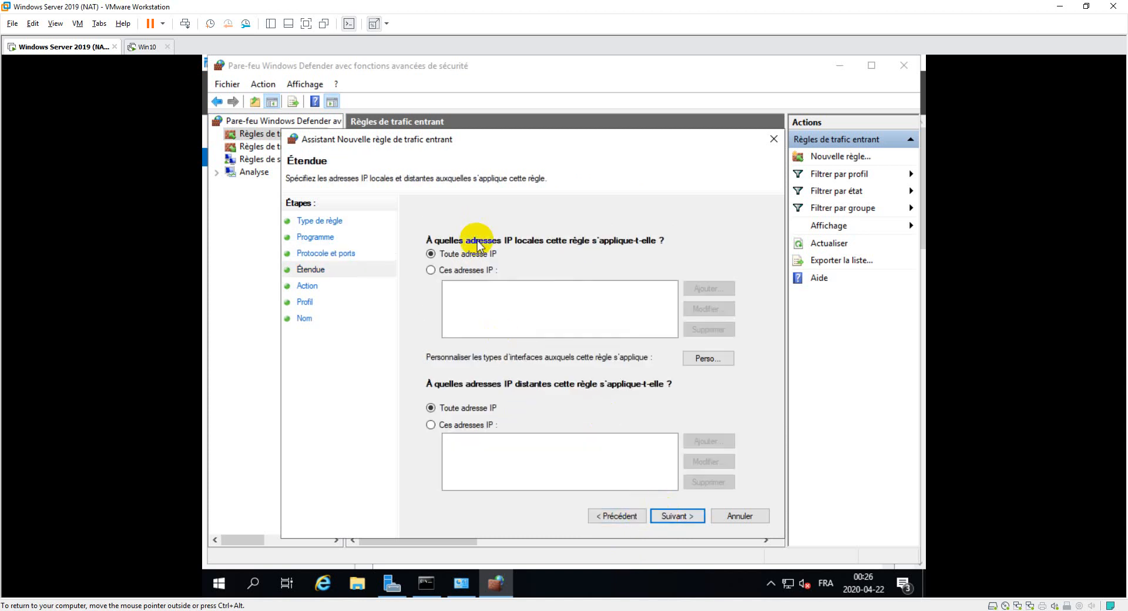
# - Apply the rule to any IP address, allow the connection on the domain, private and public profiles, and name it _Aloow_ICMP
pyautogui.click(680, 516)
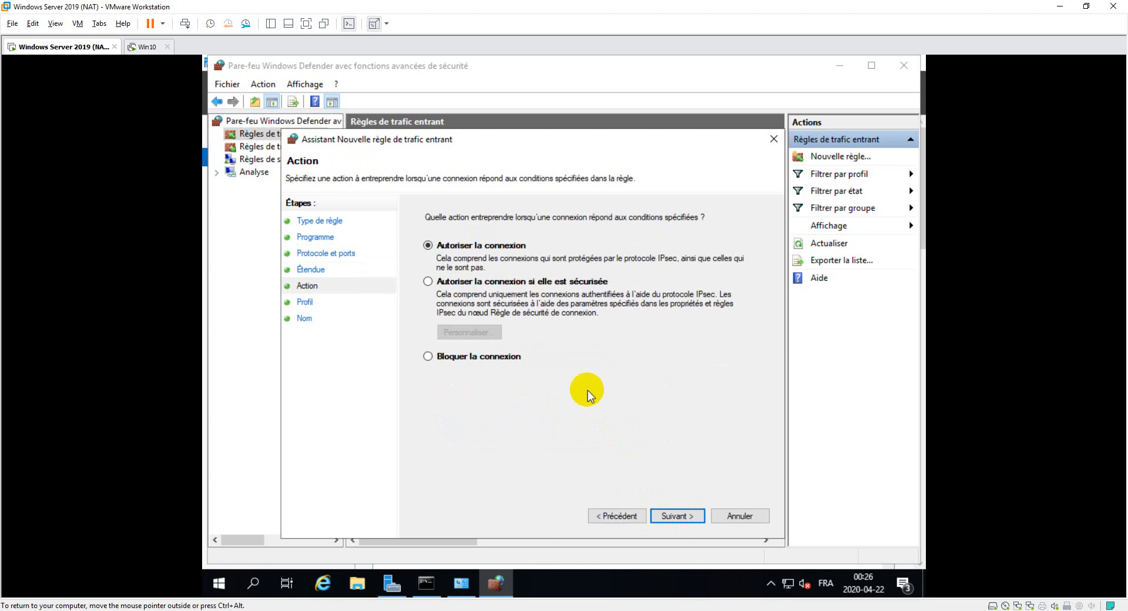
pyautogui.click(685, 515)
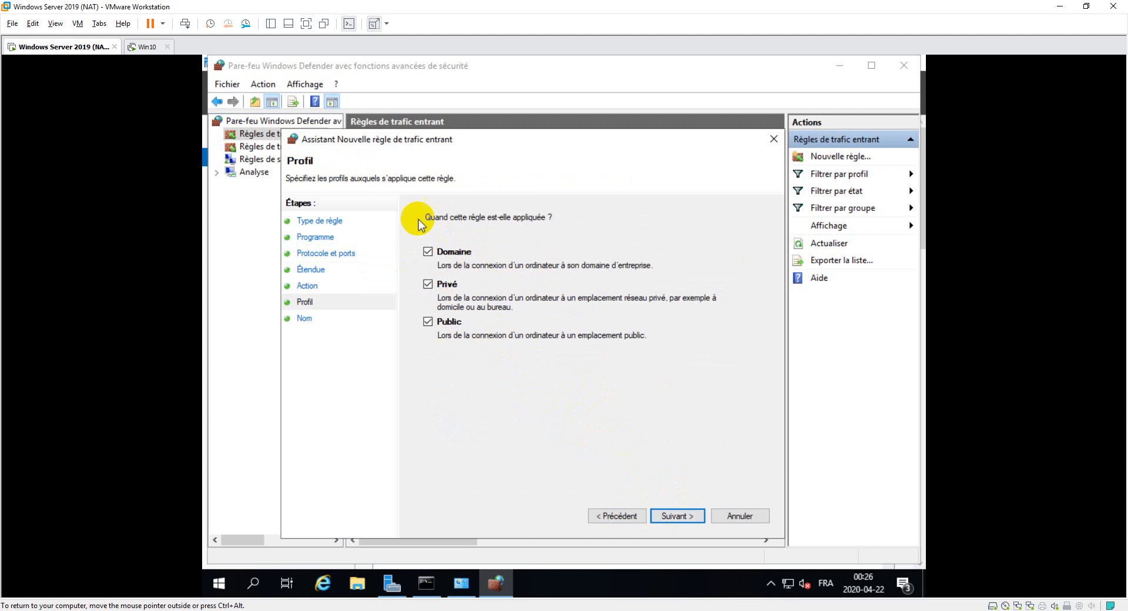
pyautogui.click(676, 518)
pyautogui.click(527, 288)
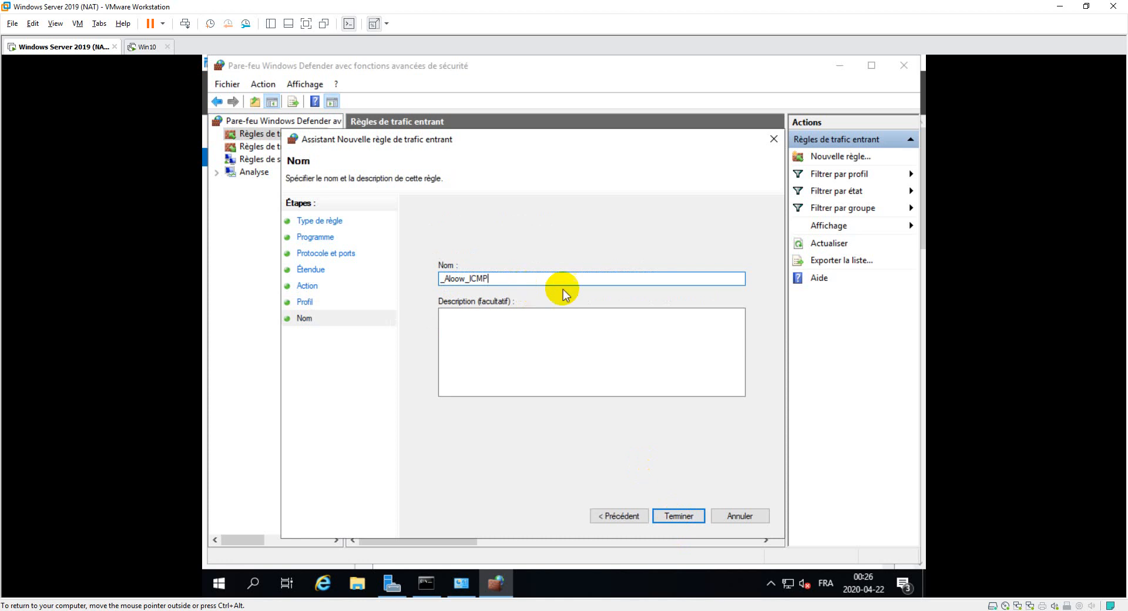
pyautogui.click(674, 515)
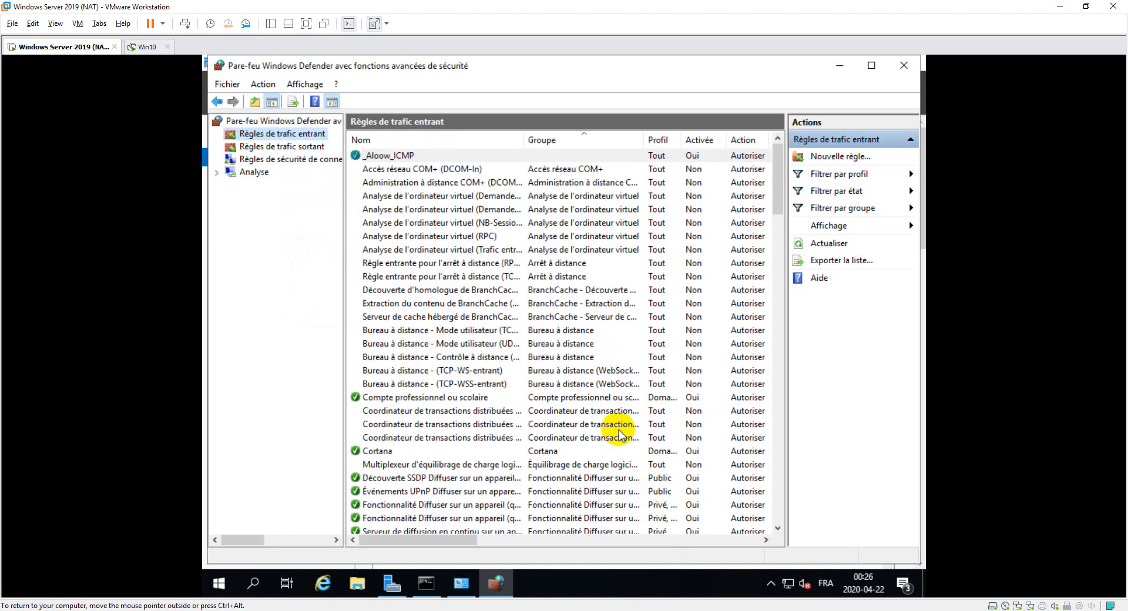
# - Switch to the Win10 machine and check the continuous ping's replies, moving the command prompt window up slightly
pyautogui.click(147, 47)
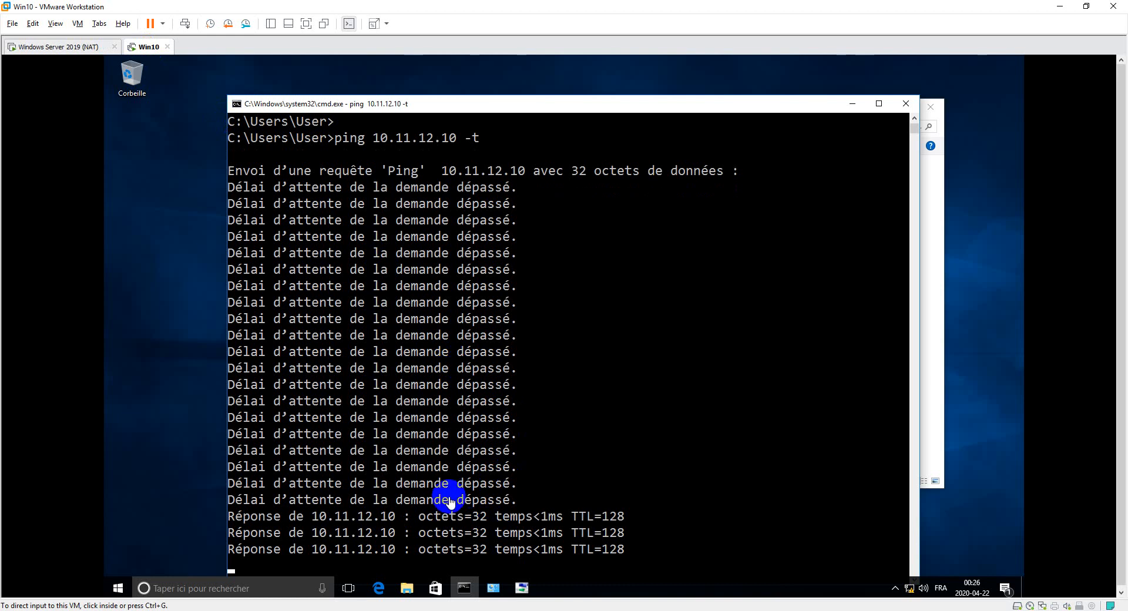
pyautogui.click(410, 311)
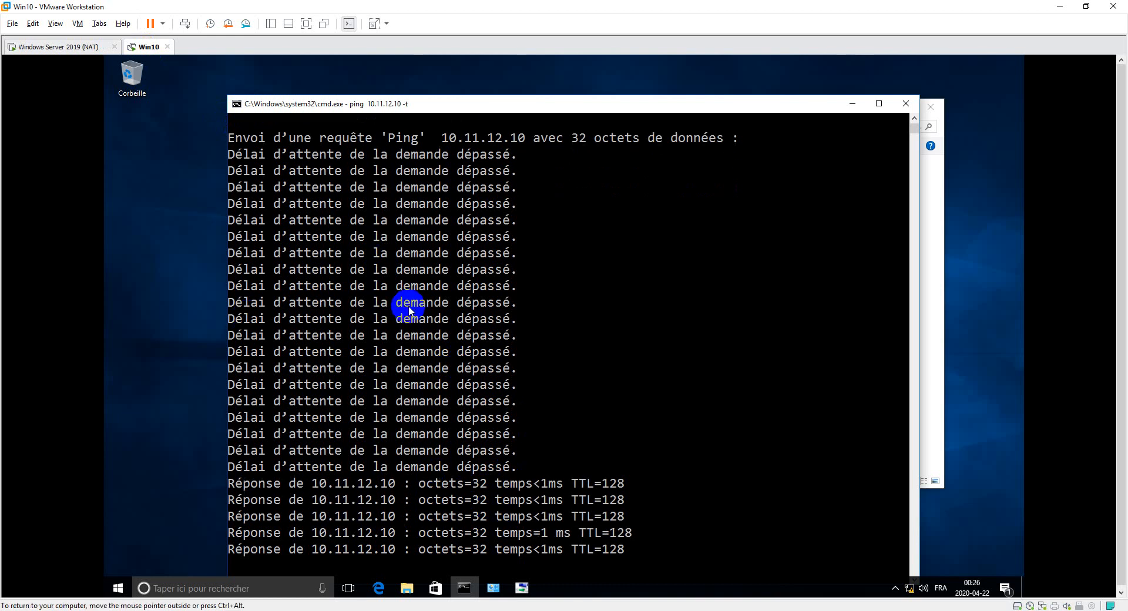
pyautogui.moveTo(649, 109); pyautogui.dragTo(648, 90)
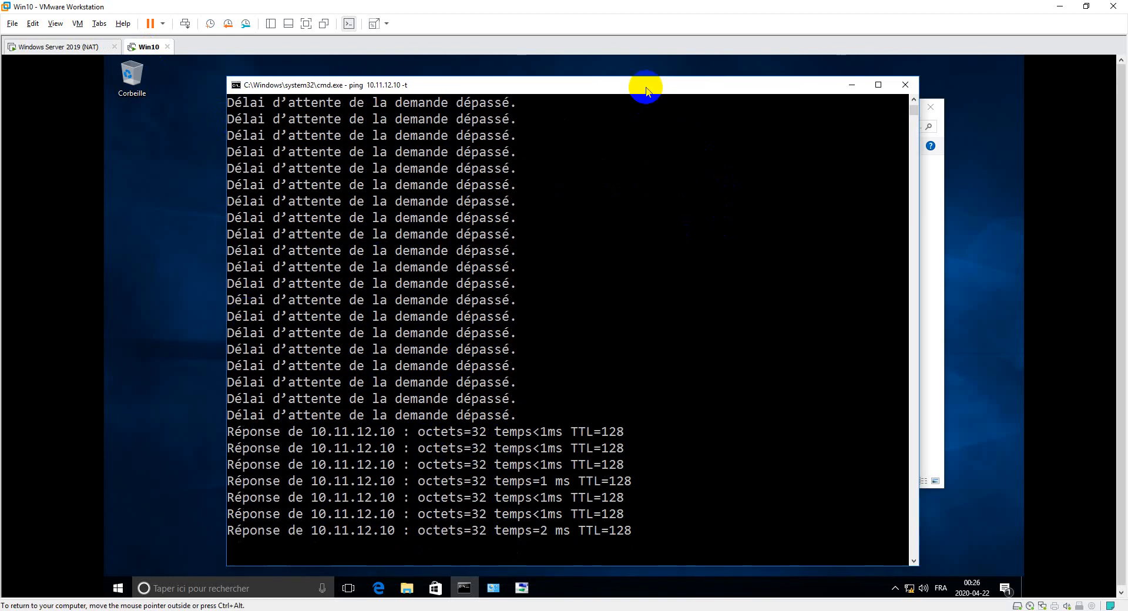
# - Switch to the Windows Server 2019 machine, minimize the windows covering the server manager and start adding roles and features
pyautogui.click(81, 45)
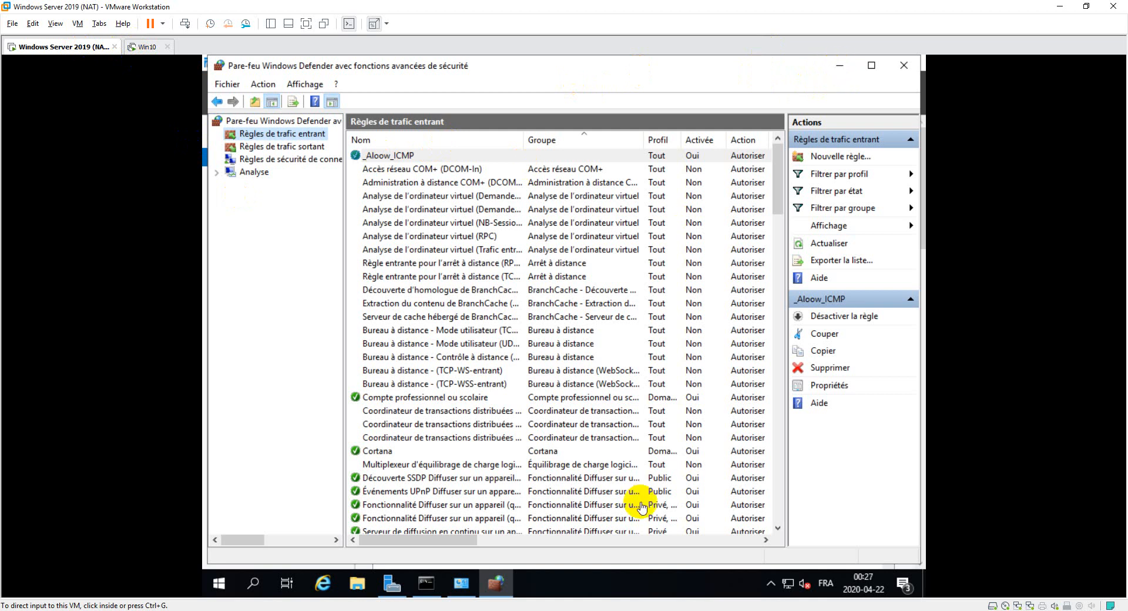
pyautogui.click(839, 65)
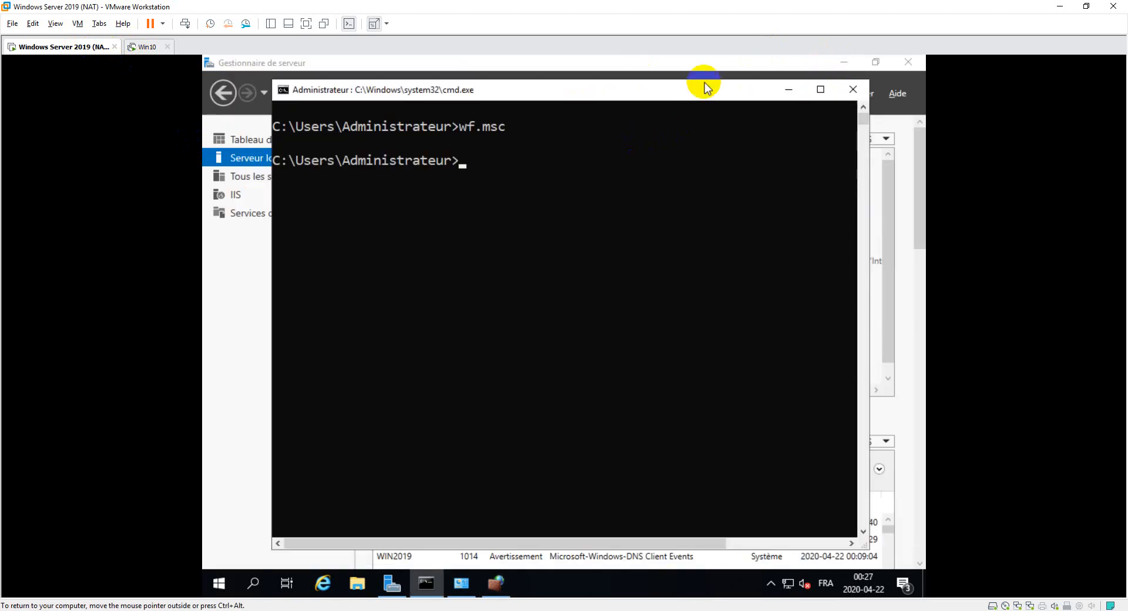
pyautogui.click(789, 90)
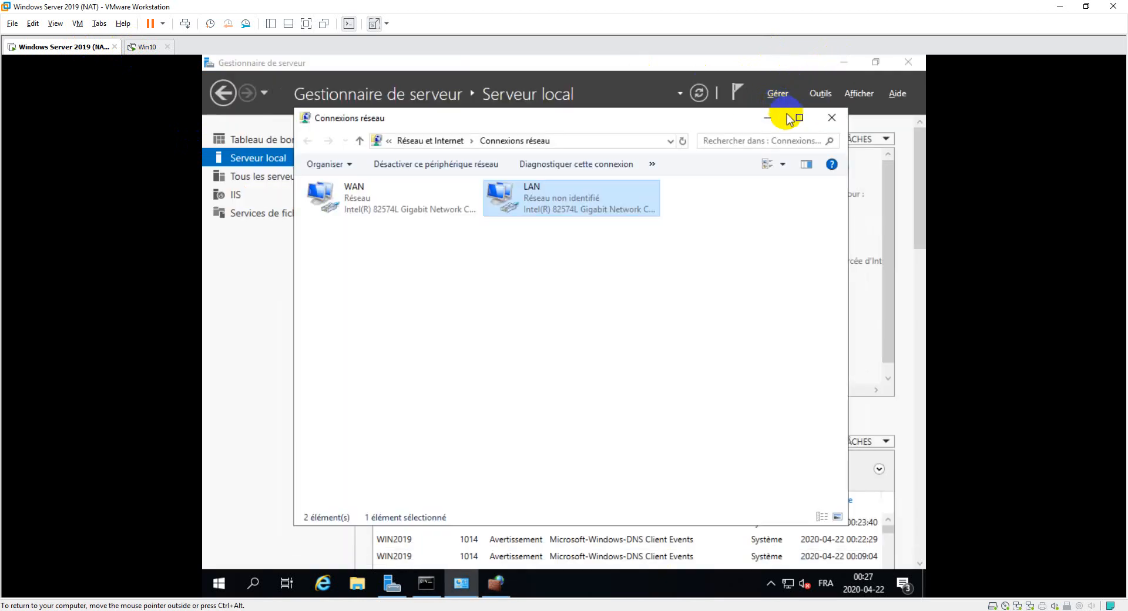
pyautogui.click(770, 117)
pyautogui.click(777, 93)
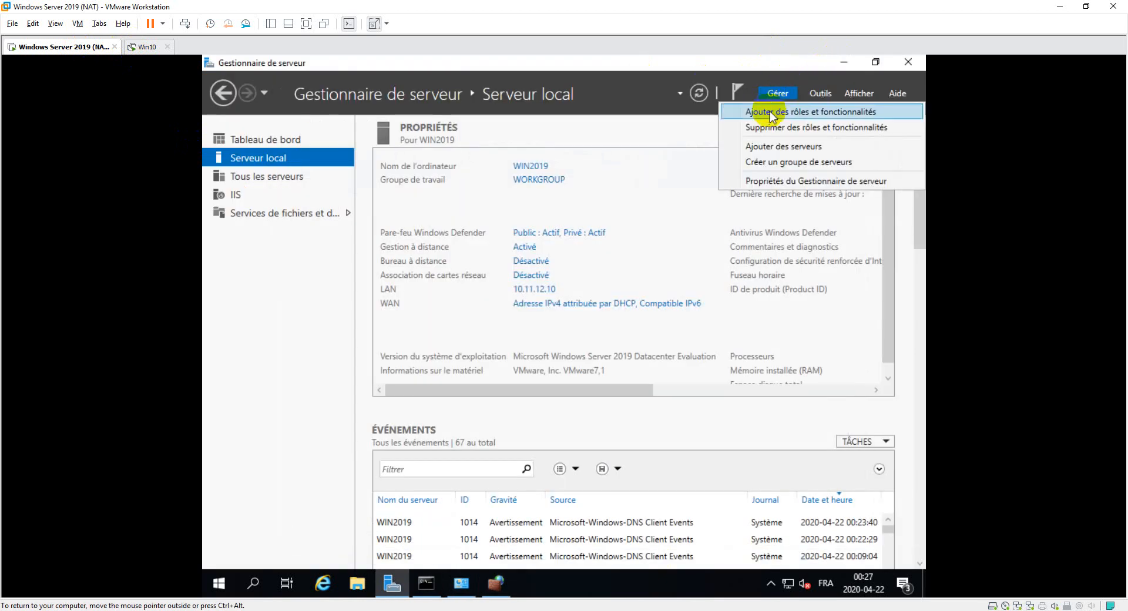
pyautogui.click(758, 108)
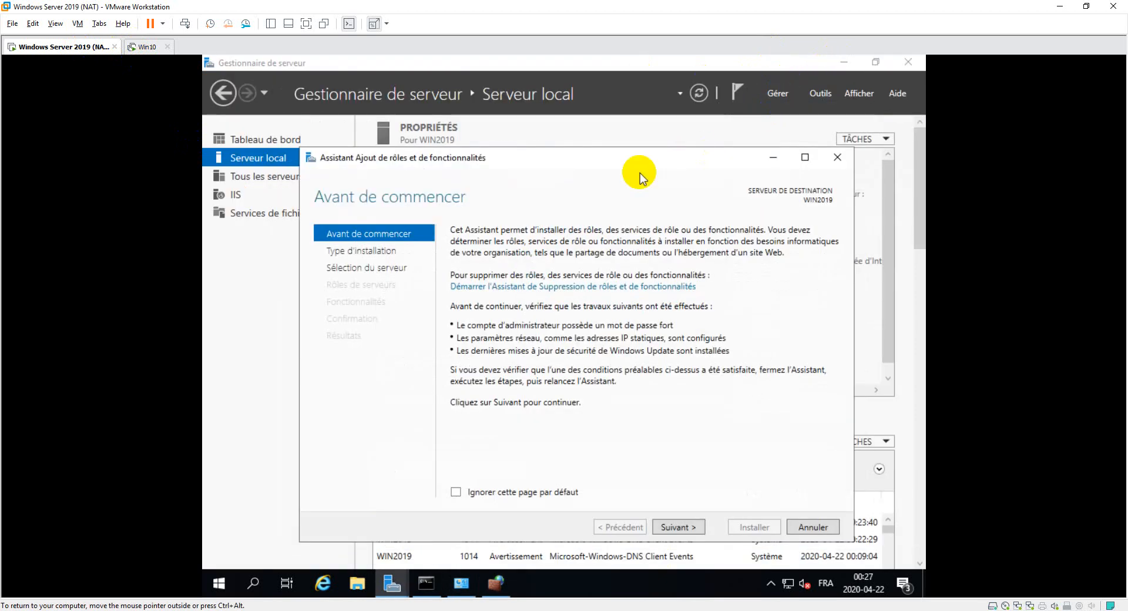
# - Keep the default installation type, destination server and features, and select the Accès à distance server role
pyautogui.click(675, 526)
pyautogui.click(675, 526)
pyautogui.click(676, 526)
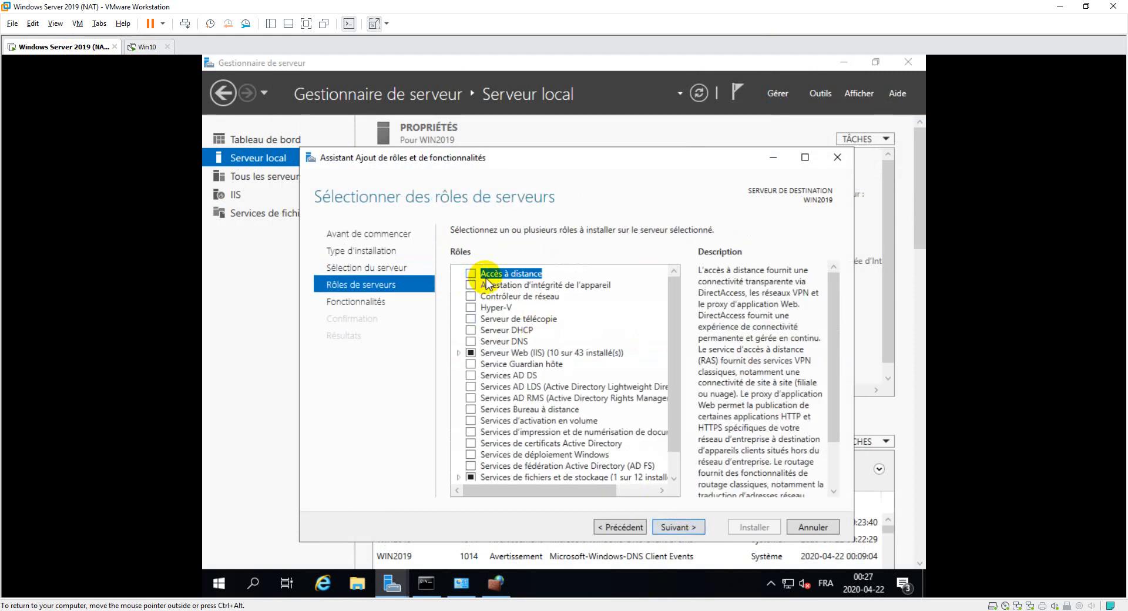
pyautogui.click(470, 274)
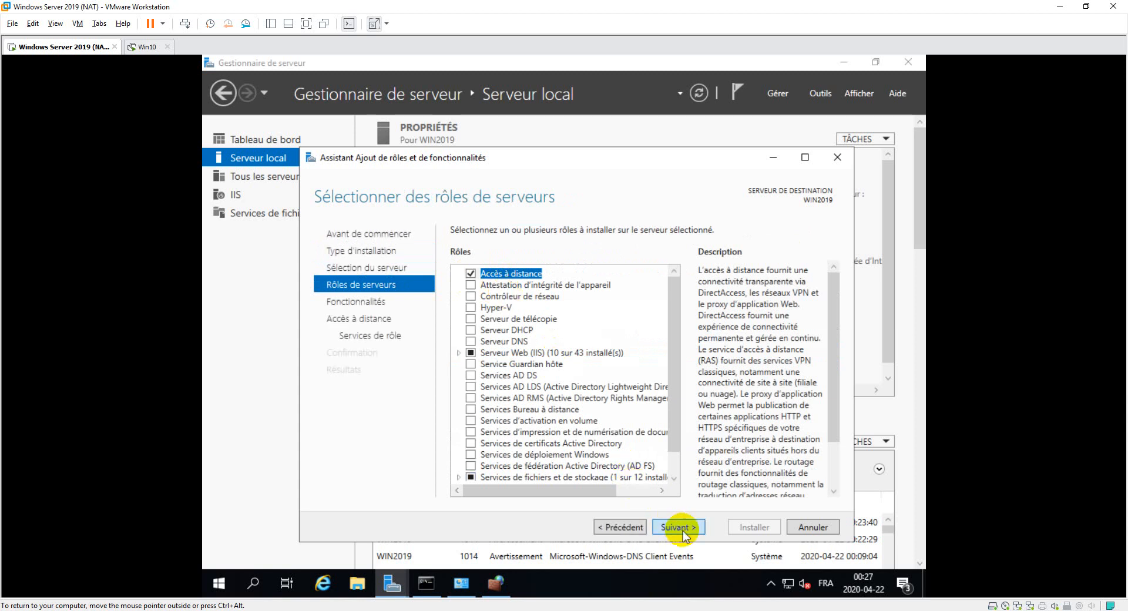
pyautogui.click(682, 529)
pyautogui.click(681, 529)
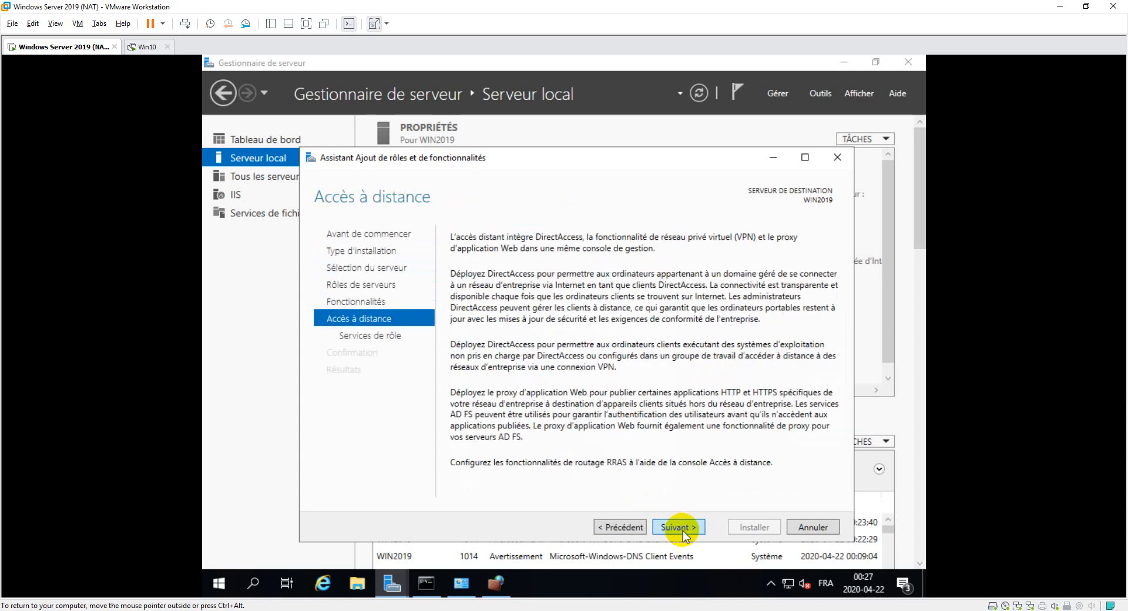
pyautogui.click(681, 528)
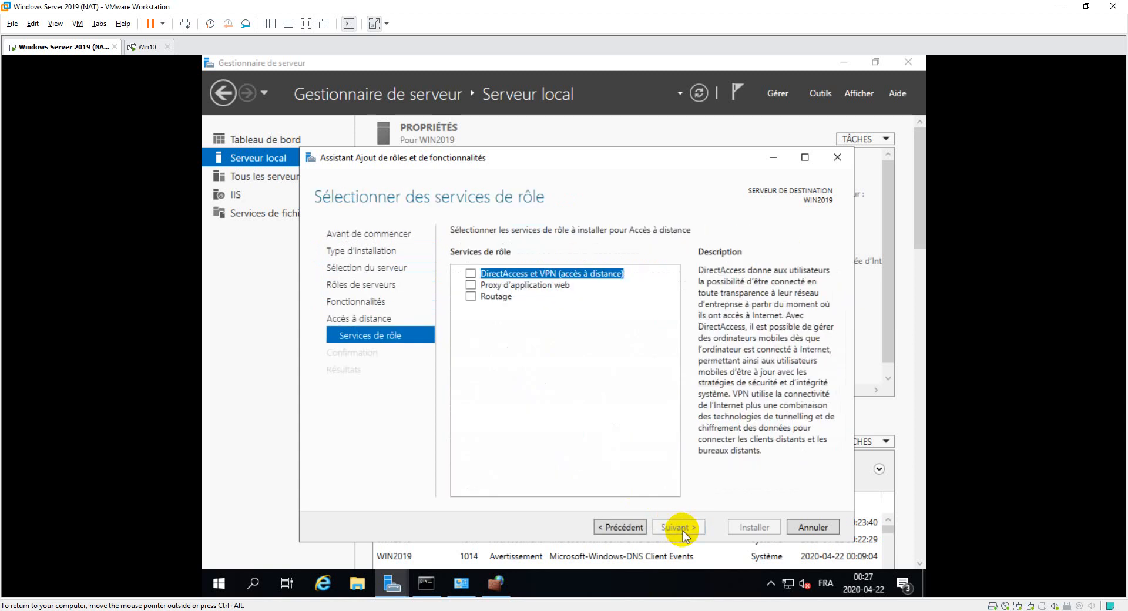
# - Add the Routage role service with its required features and management tools, and start the installation
pyautogui.click(471, 297)
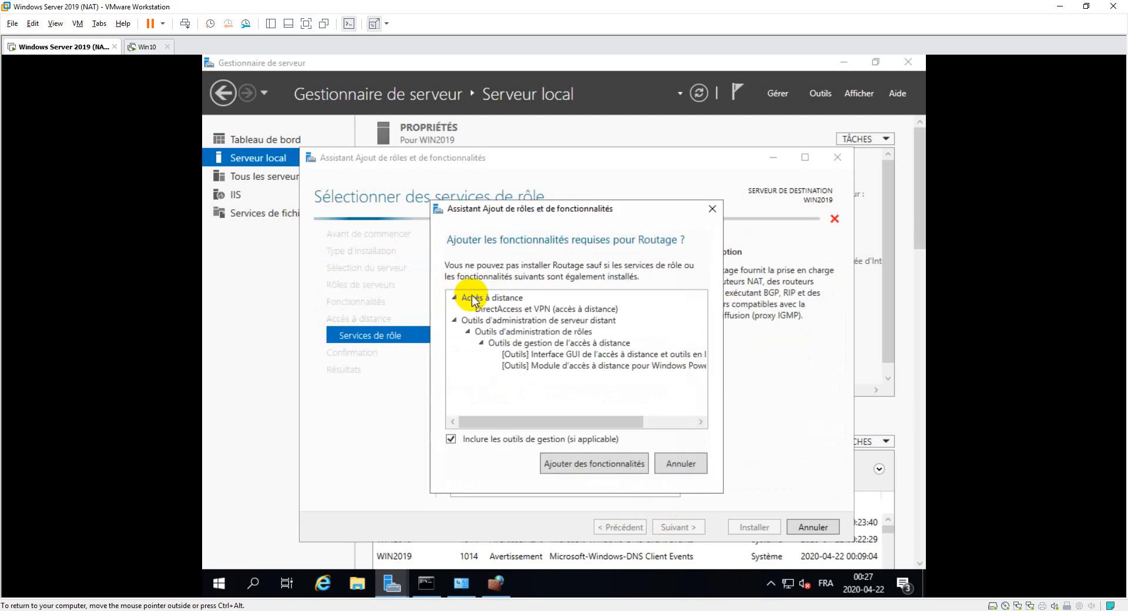
pyautogui.click(569, 456)
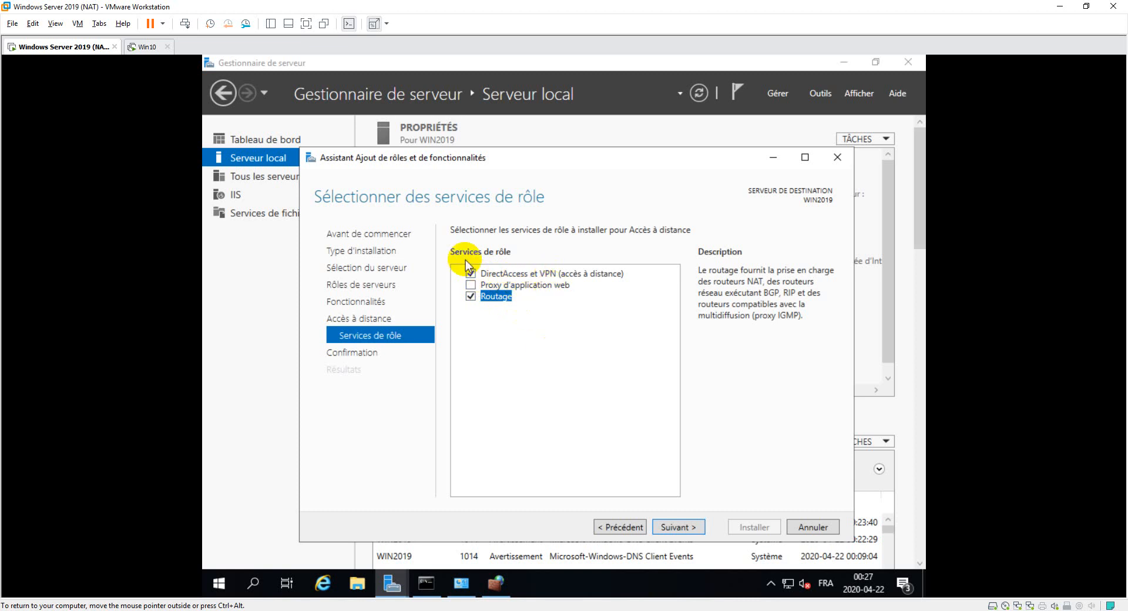
pyautogui.click(673, 526)
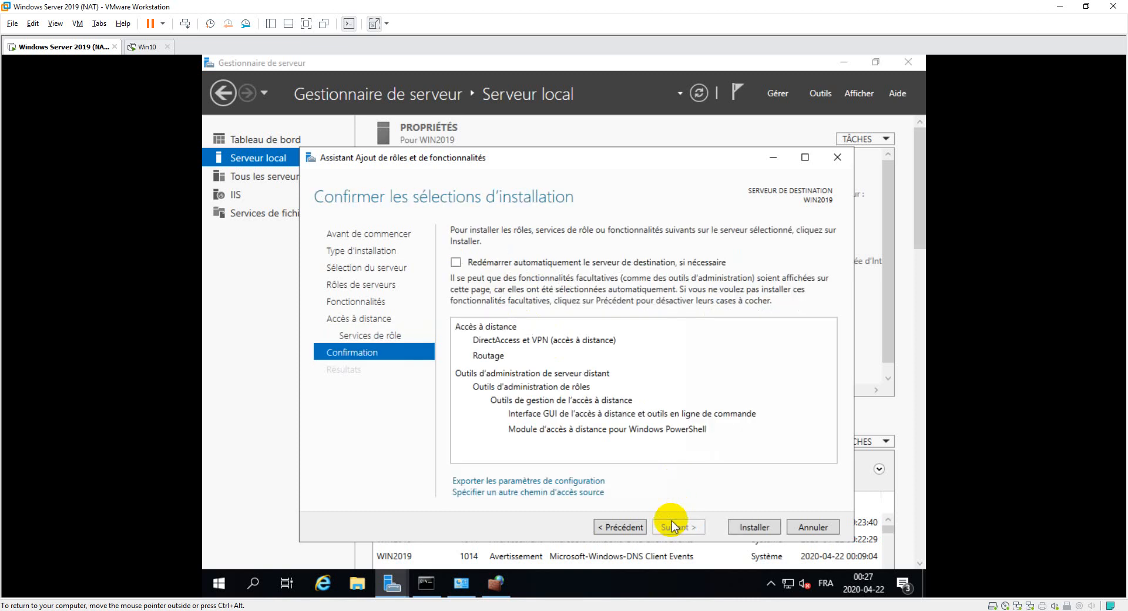
pyautogui.click(736, 525)
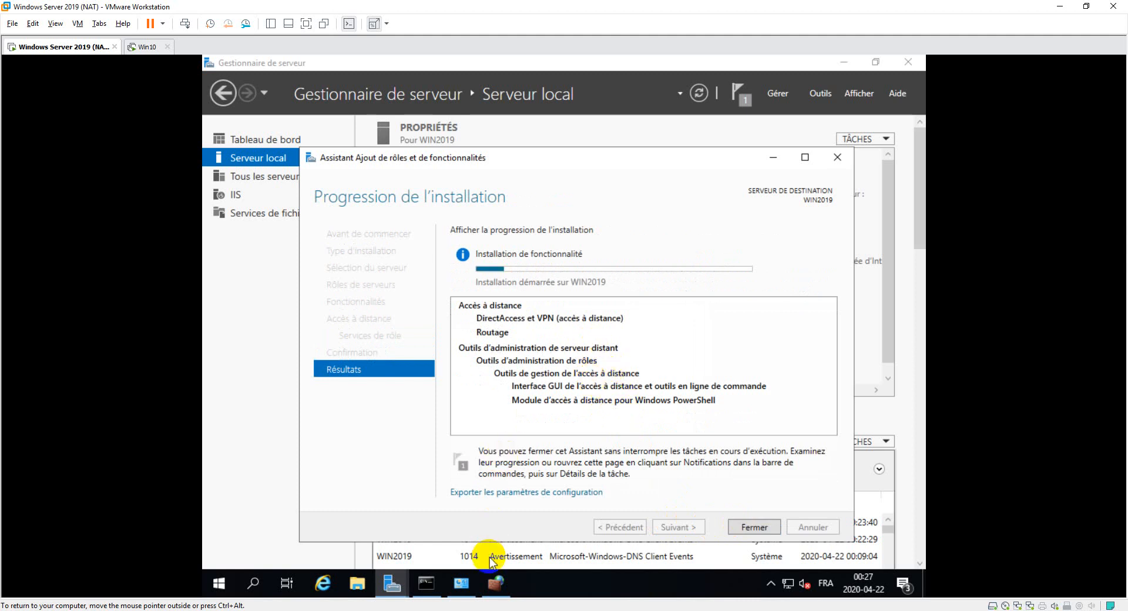
# - Create predefined inbound firewall rules for Routage et accès distant, keeping the PPTP, L2TP and GRE entries and allowing the connection
pyautogui.click(496, 584)
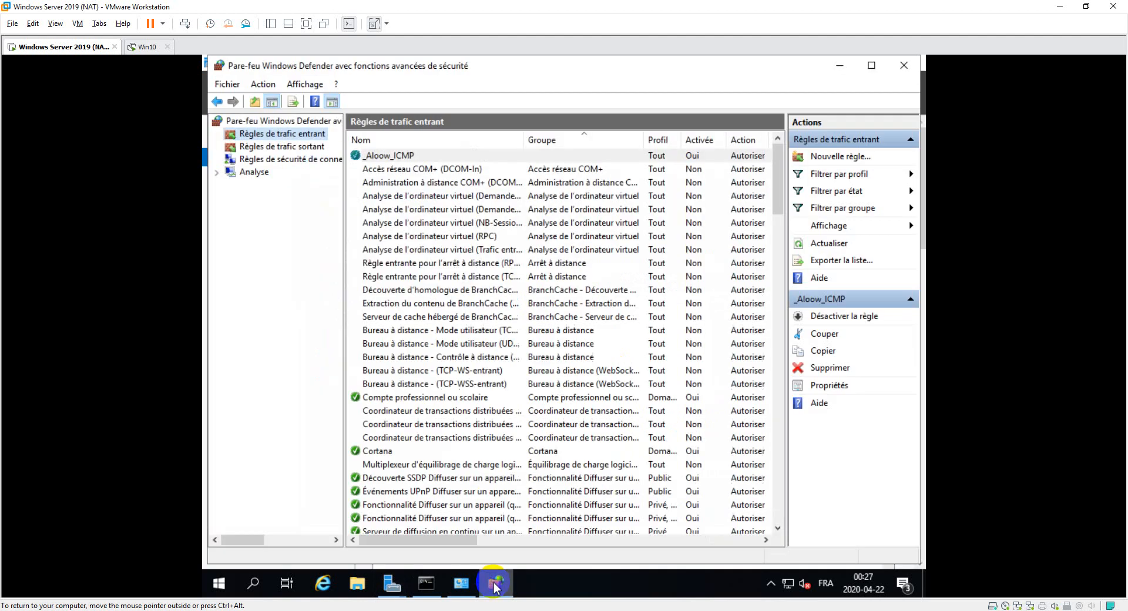
pyautogui.rightClick(301, 140)
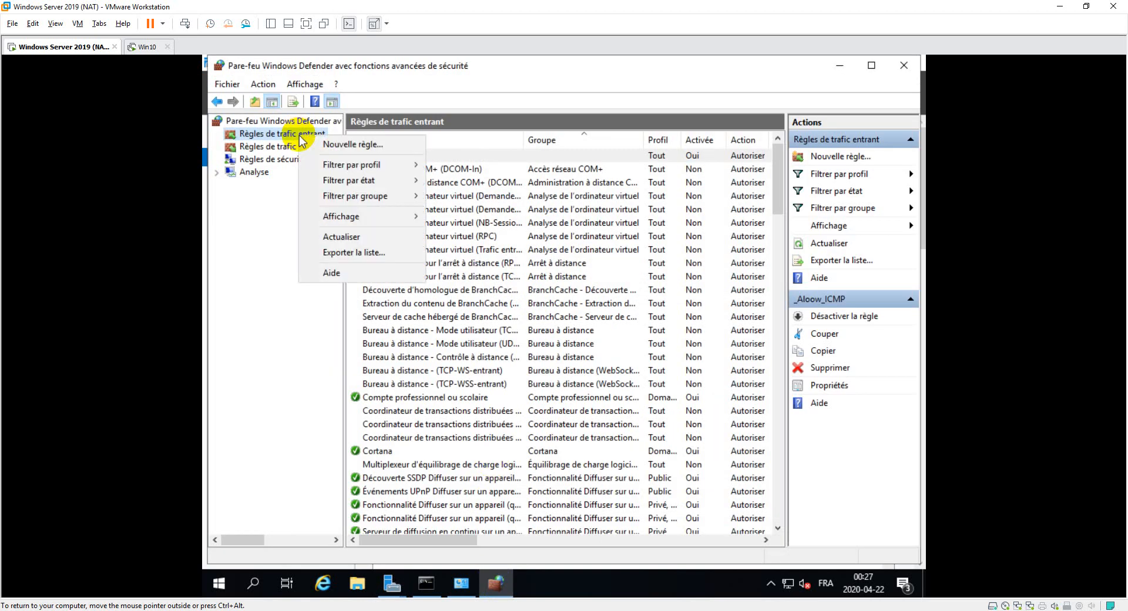
pyautogui.click(322, 144)
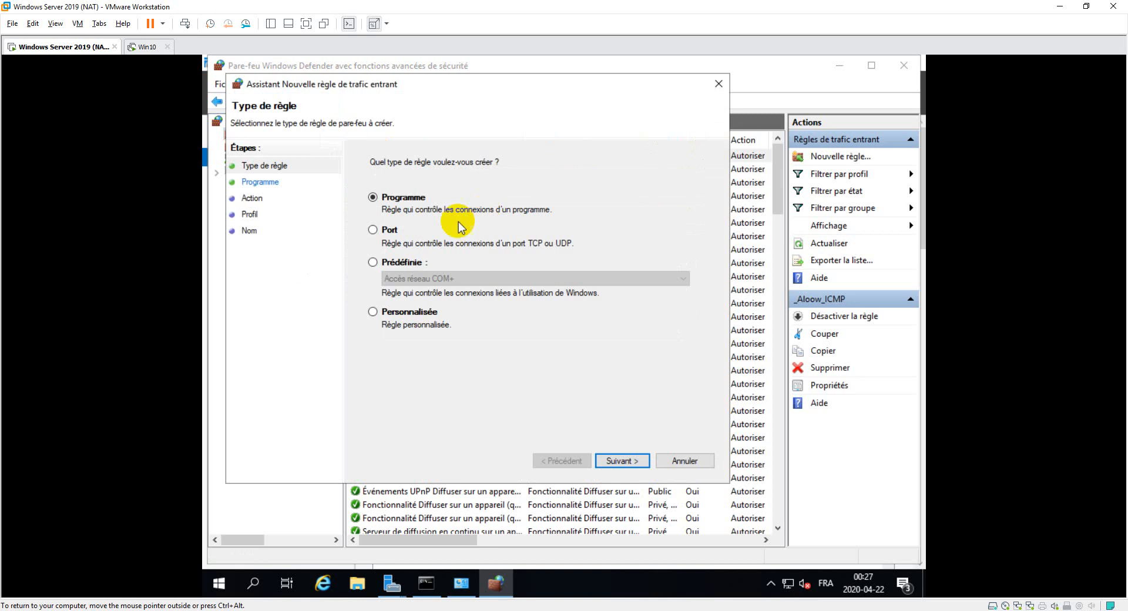
pyautogui.click(399, 264)
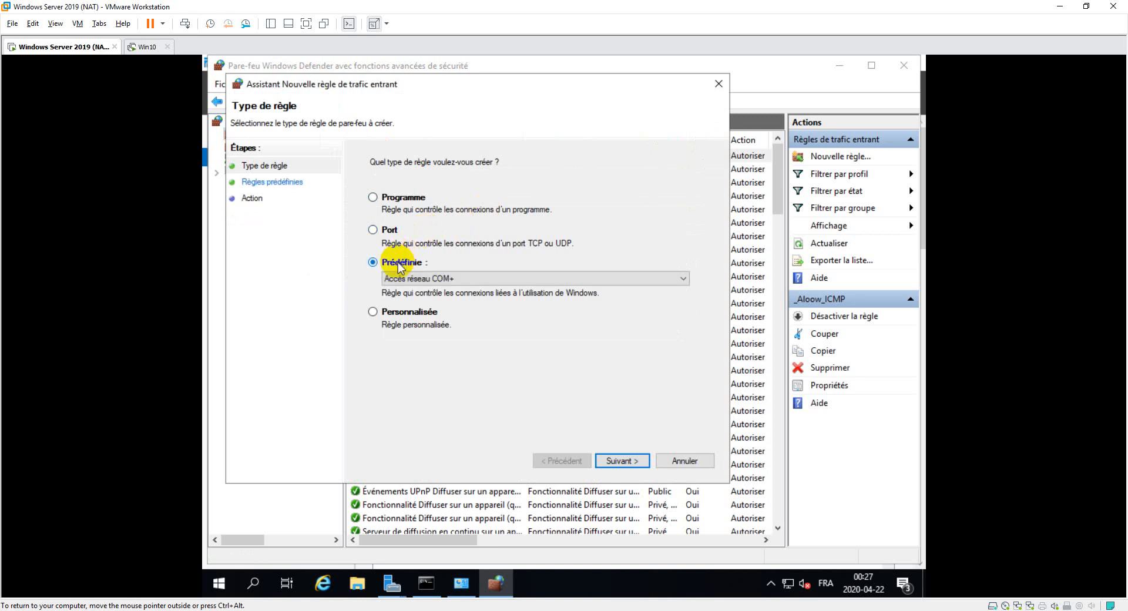
pyautogui.click(442, 279)
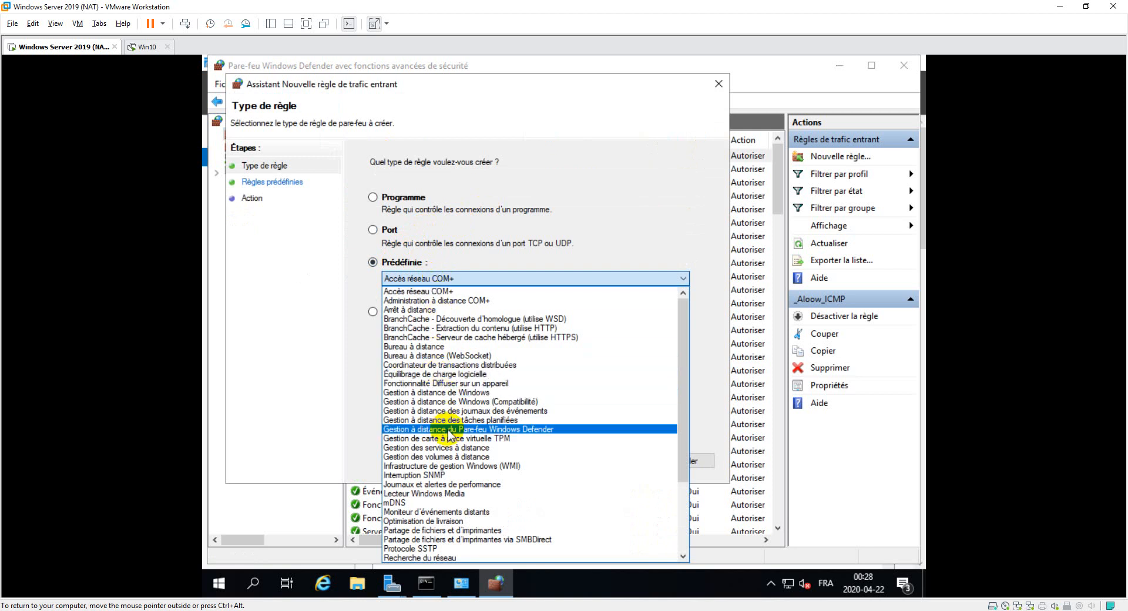
pyautogui.moveTo(684, 416); pyautogui.dragTo(646, 498)
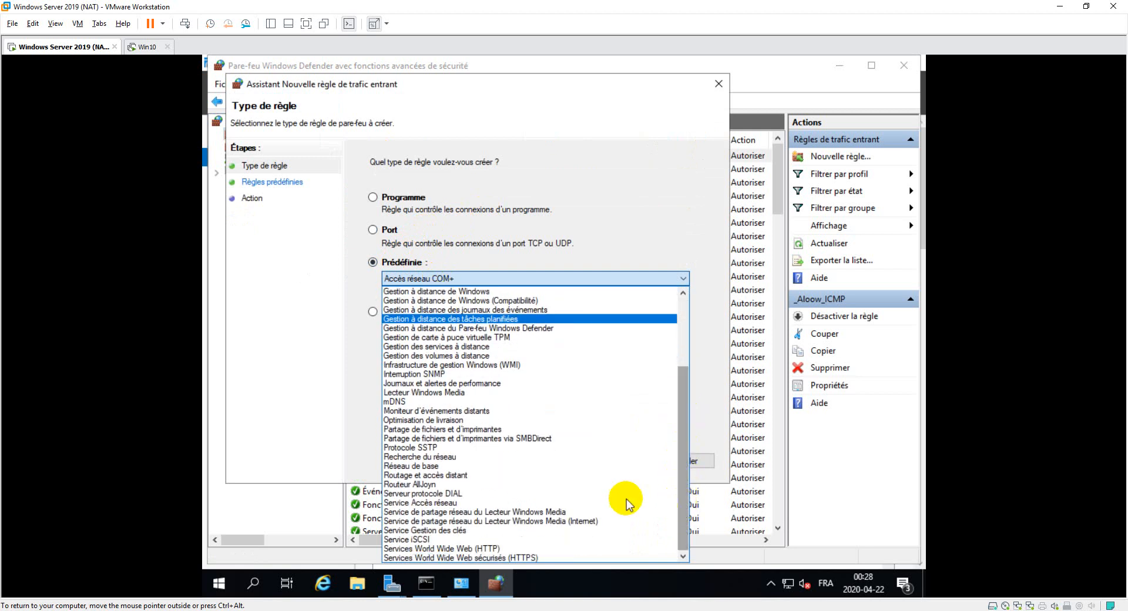
pyautogui.click(510, 476)
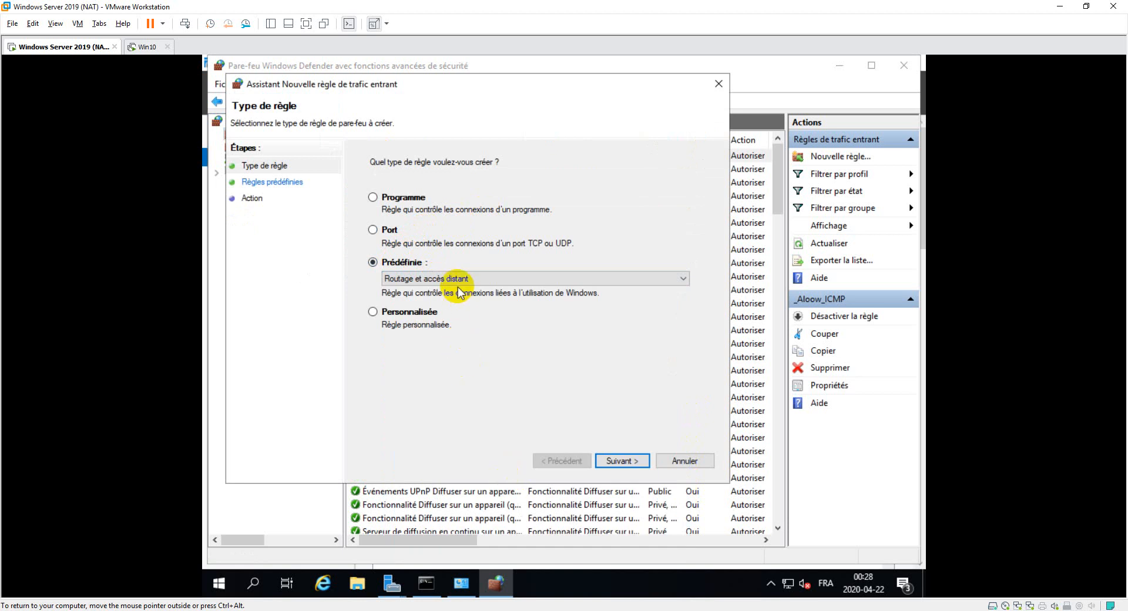
pyautogui.click(620, 462)
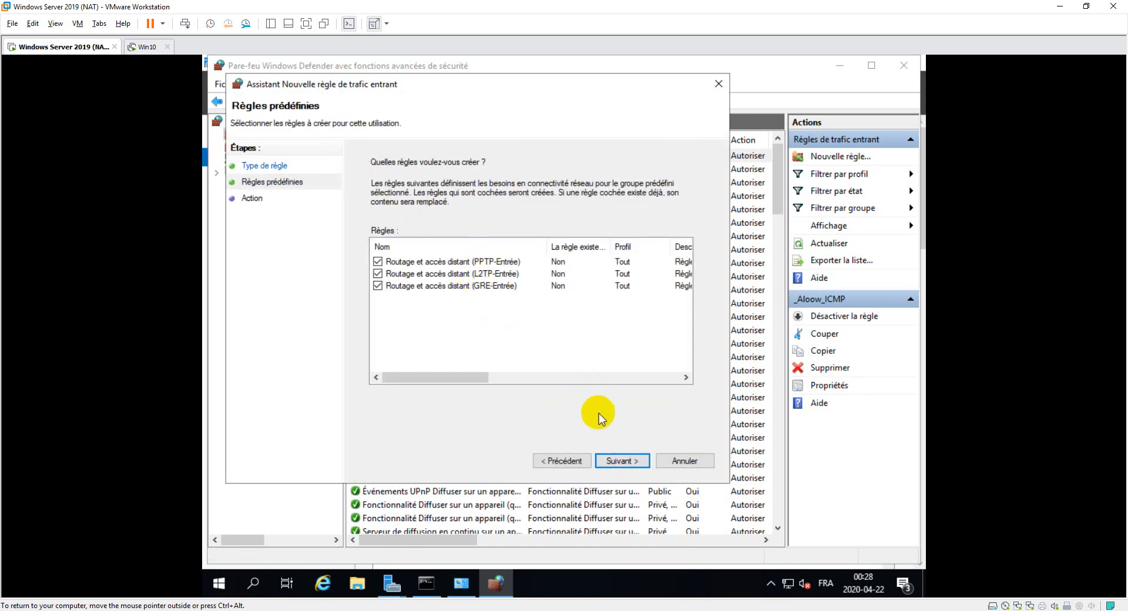
pyautogui.click(618, 462)
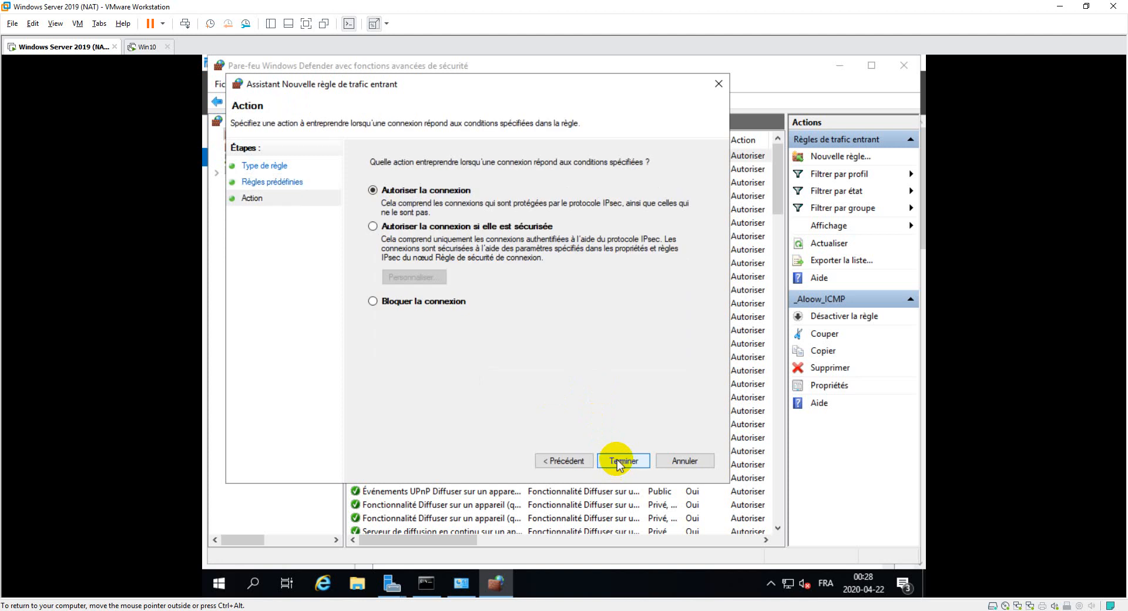
pyautogui.click(618, 462)
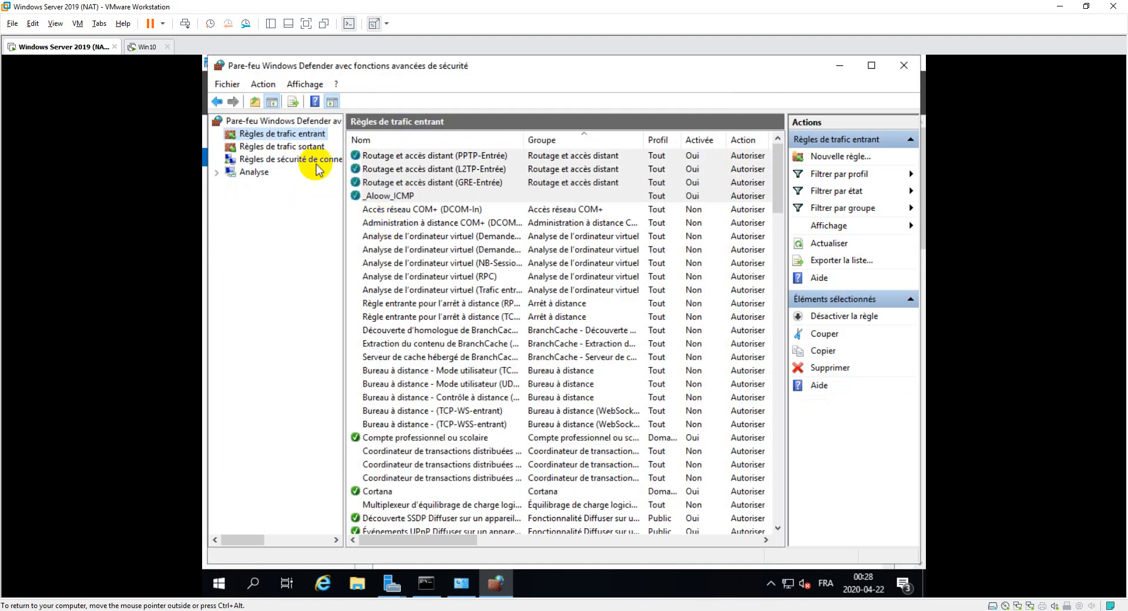
# - Create predefined outbound firewall rules for Routage et accès distant, keeping the PPTP, L2TP and GRE entries and allowing the connection
pyautogui.click(275, 146)
pyautogui.rightClick(275, 147)
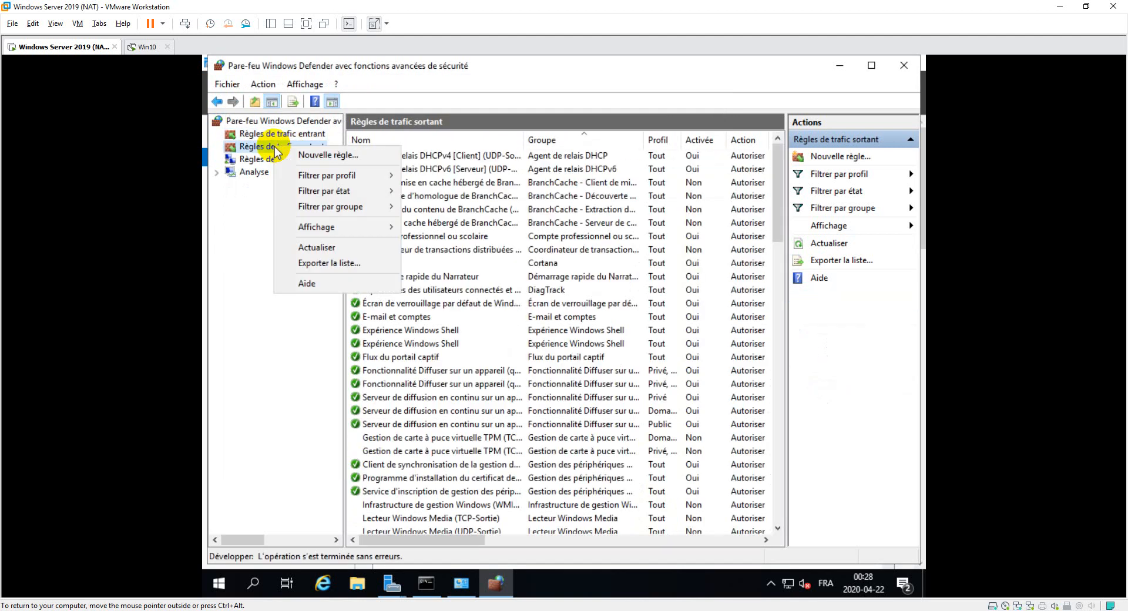
pyautogui.click(302, 154)
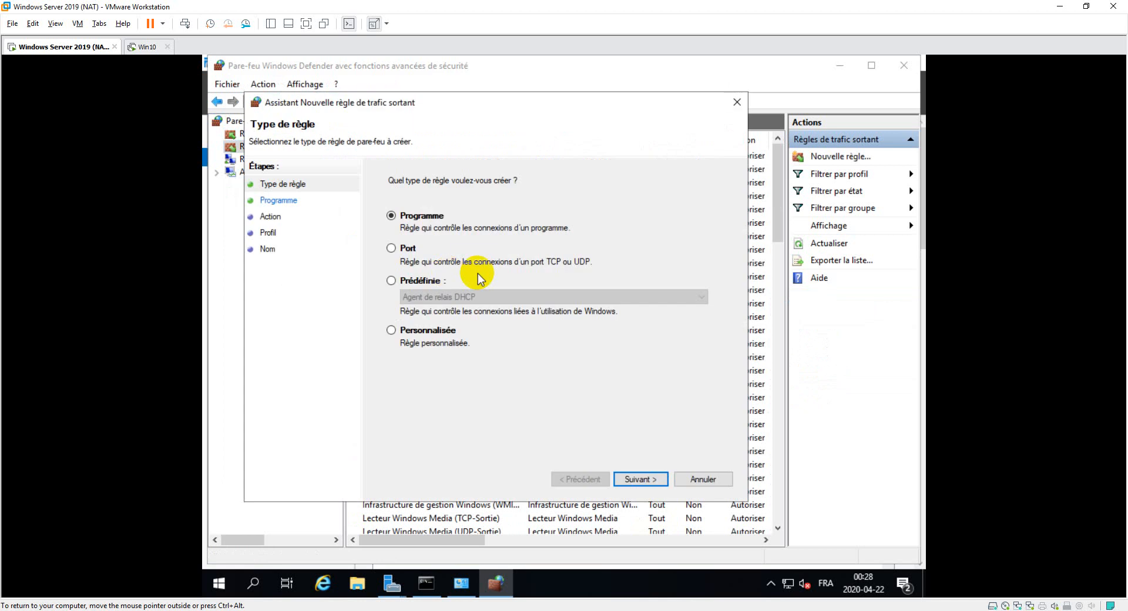
pyautogui.click(445, 285)
pyautogui.click(458, 297)
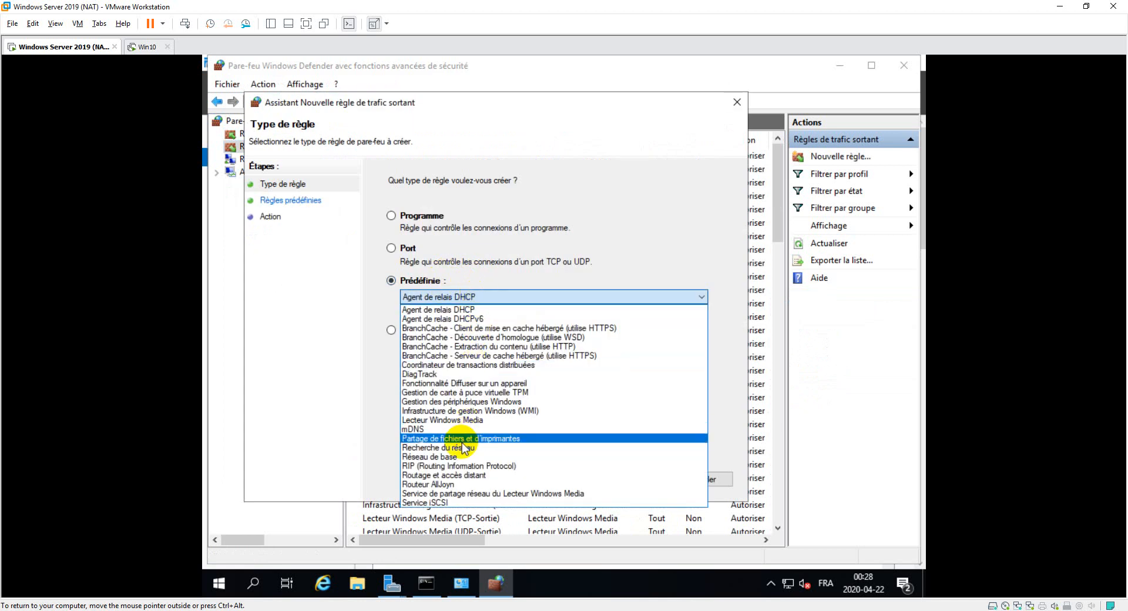
pyautogui.click(456, 475)
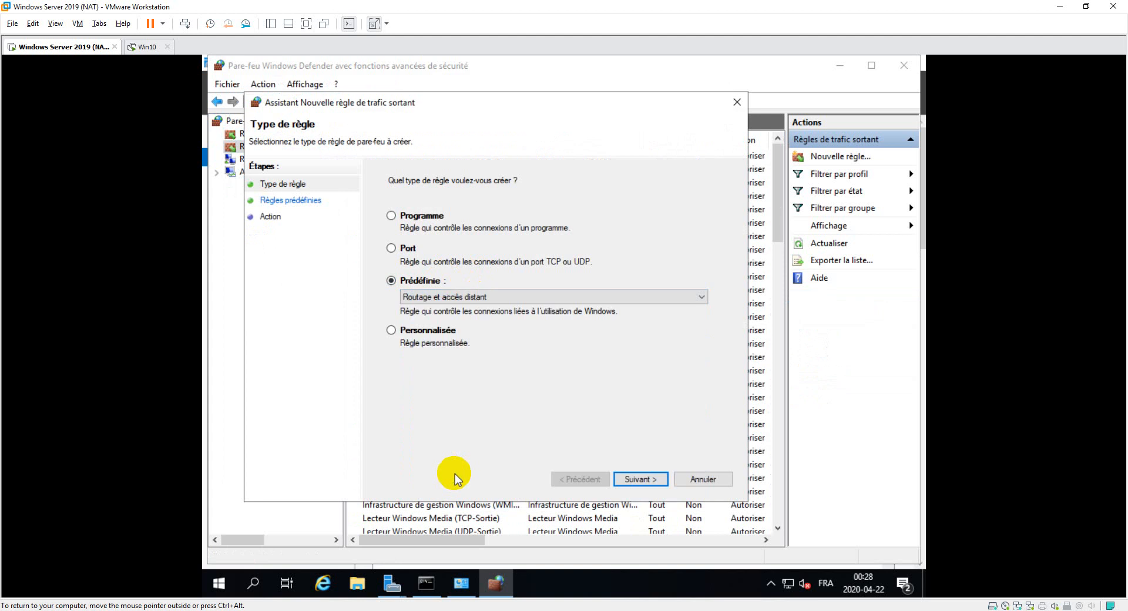
pyautogui.click(622, 479)
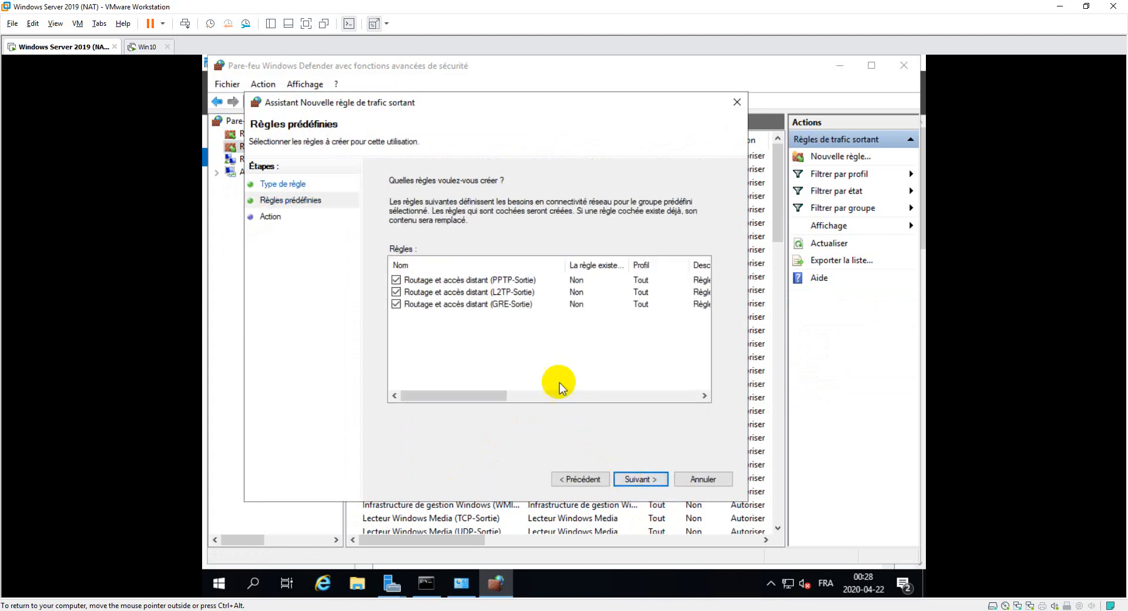
pyautogui.click(636, 481)
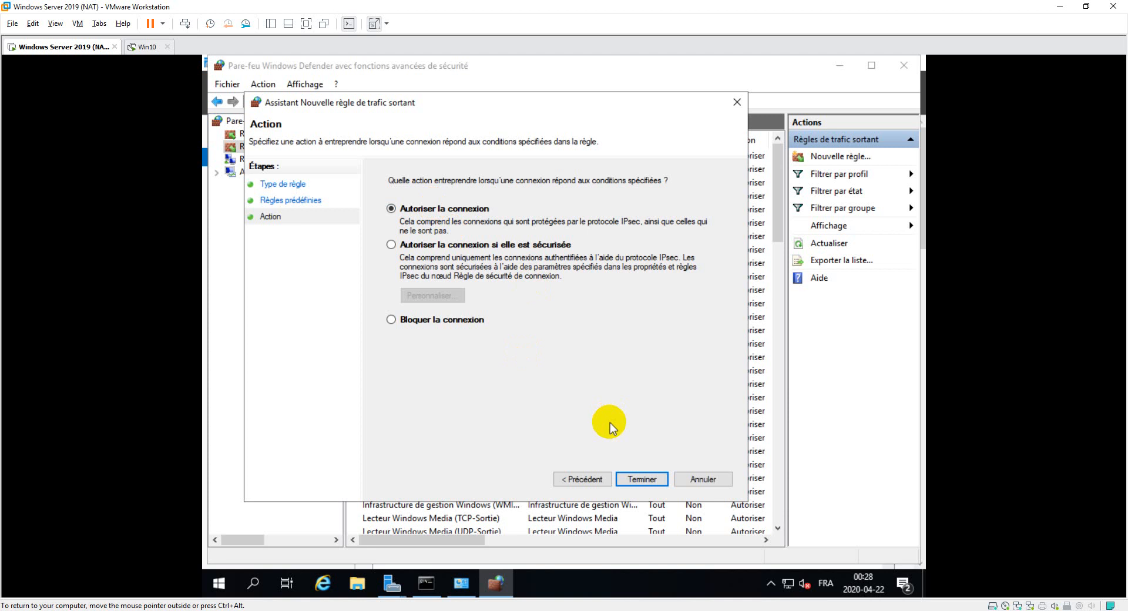
pyautogui.click(632, 478)
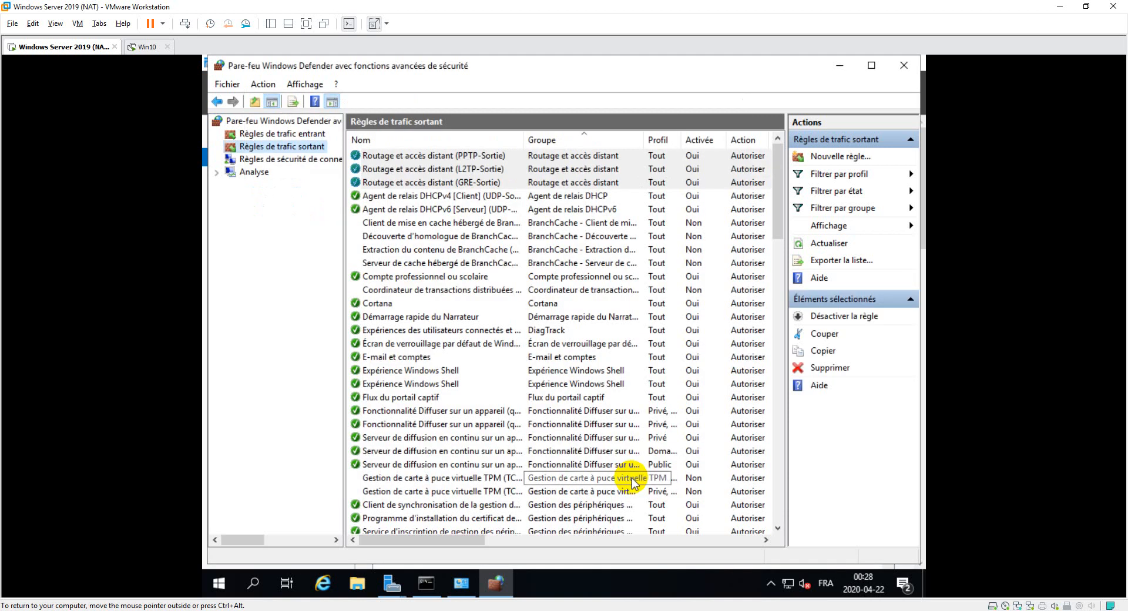
pyautogui.click(424, 197)
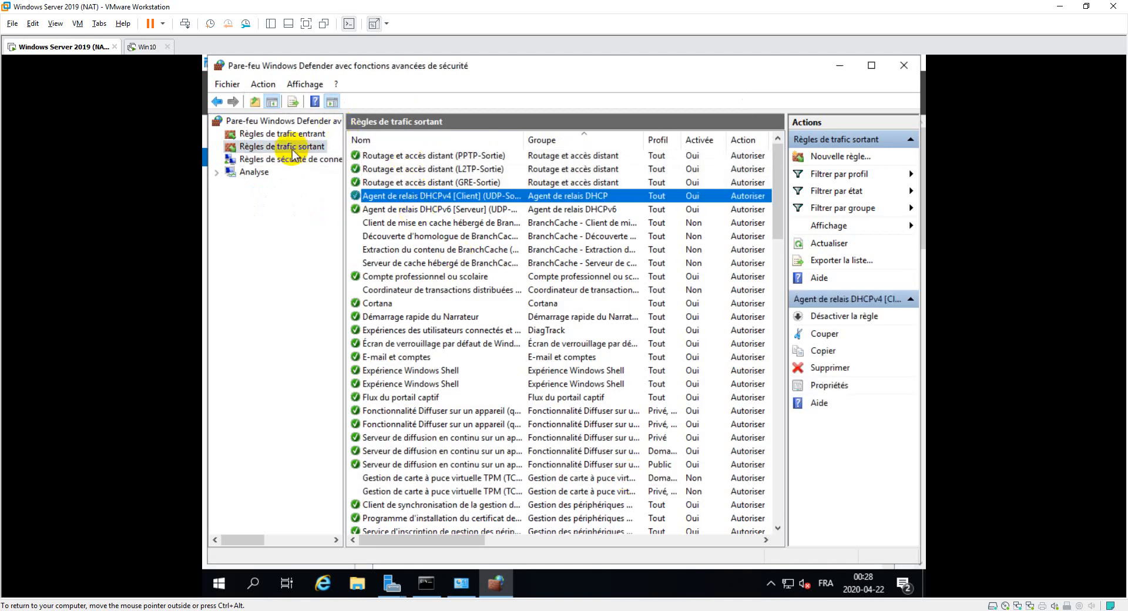
# - Minimize the firewall window, close the role installation wizard and open the Routage et accès distant console
pyautogui.click(838, 66)
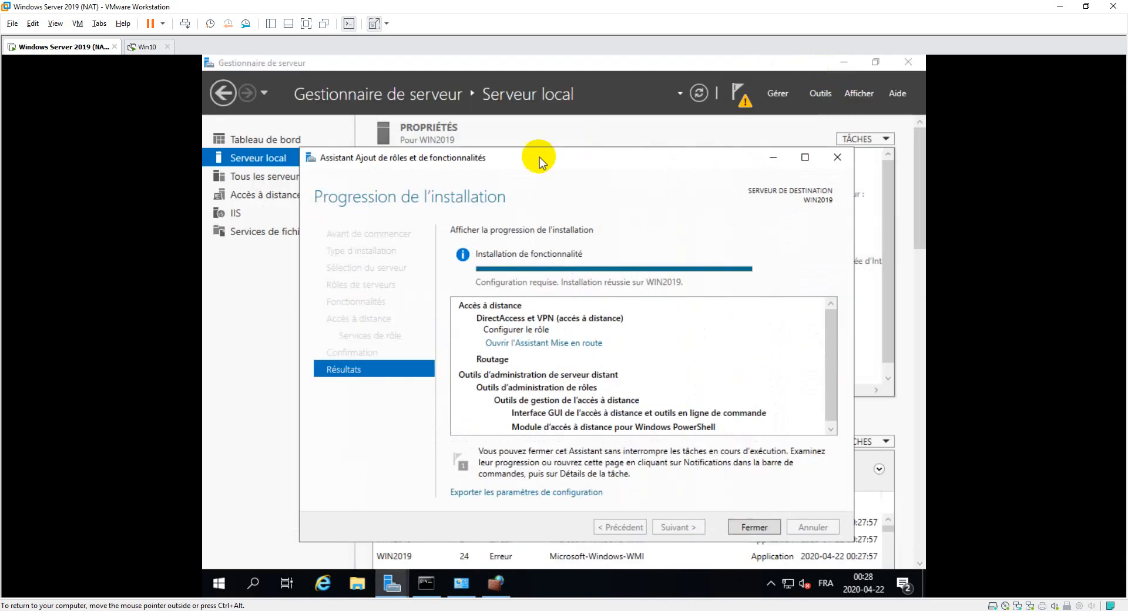
pyautogui.click(745, 527)
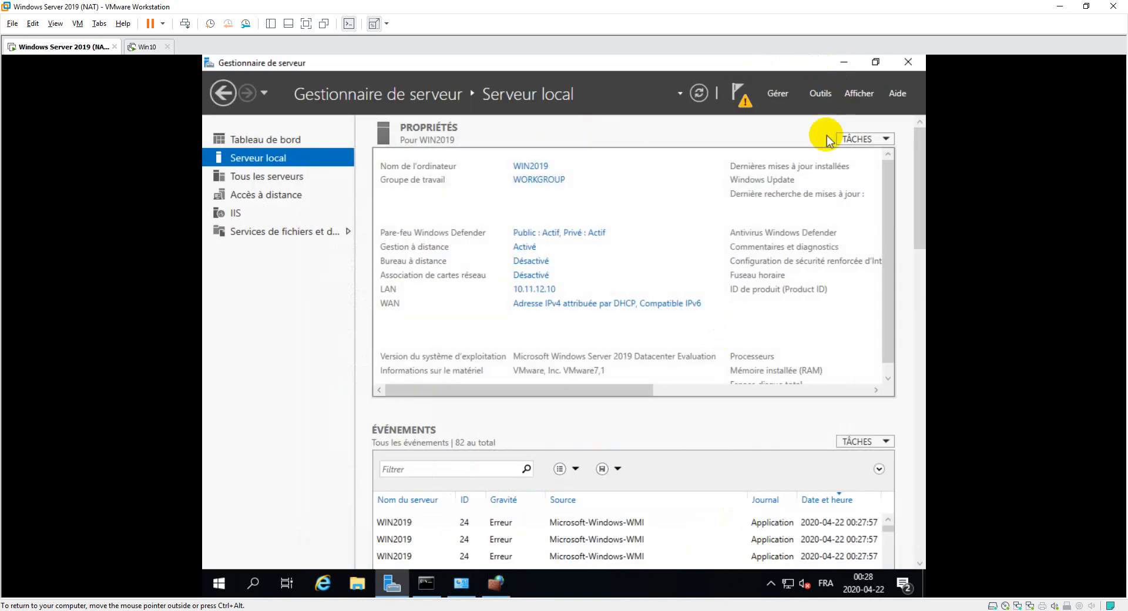
pyautogui.click(825, 93)
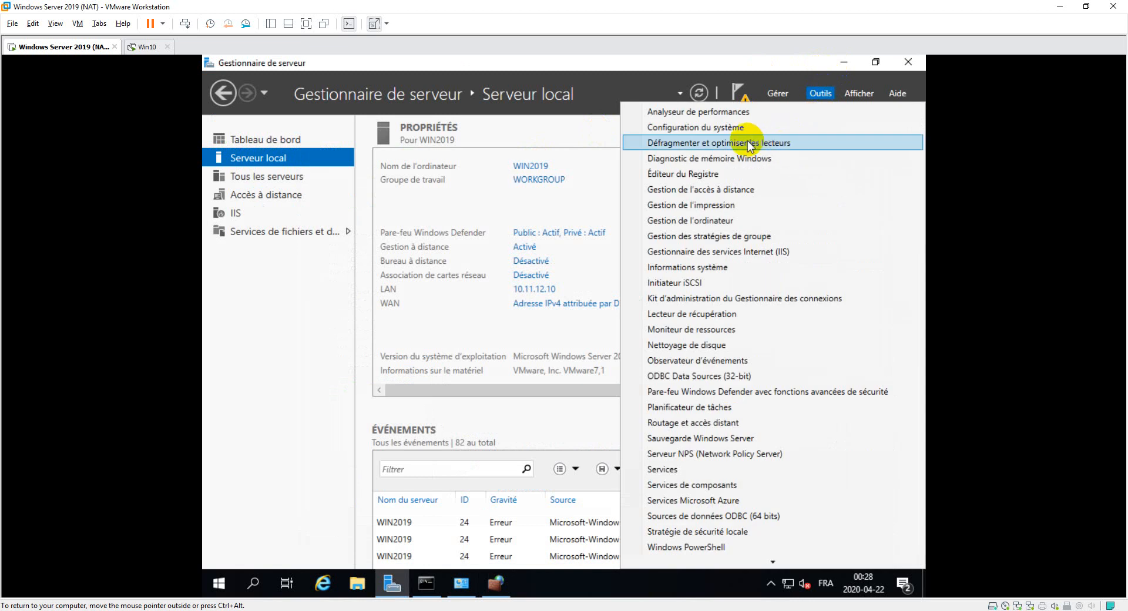
pyautogui.click(676, 422)
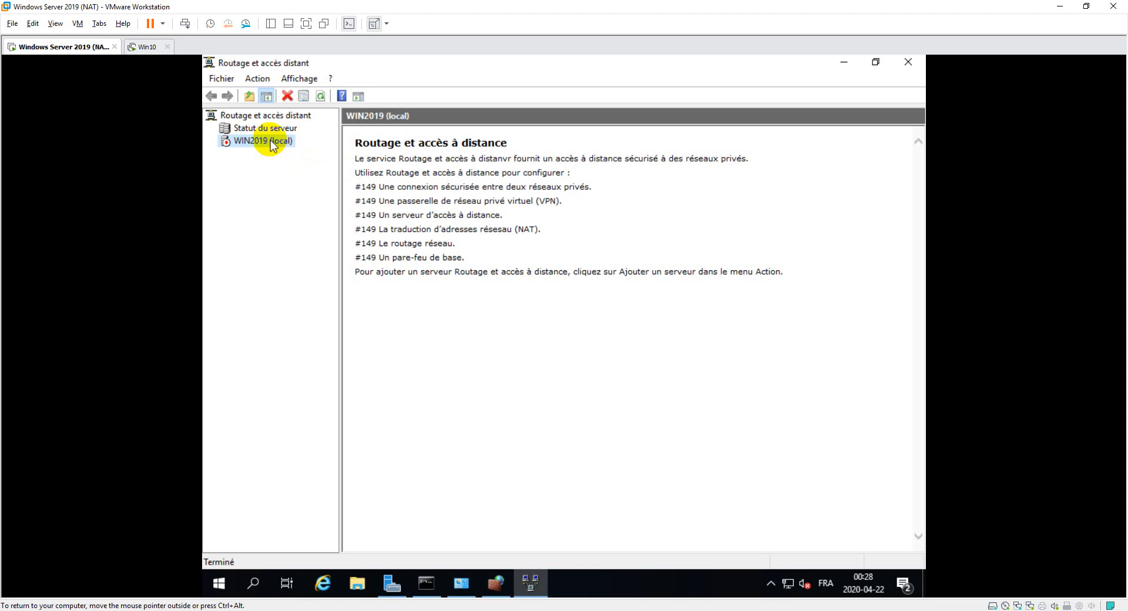
# - Start configuring and enabling routing and remote access on WIN2019 (local), choosing the NAT (Network address translation) configuration
pyautogui.rightClick(254, 144)
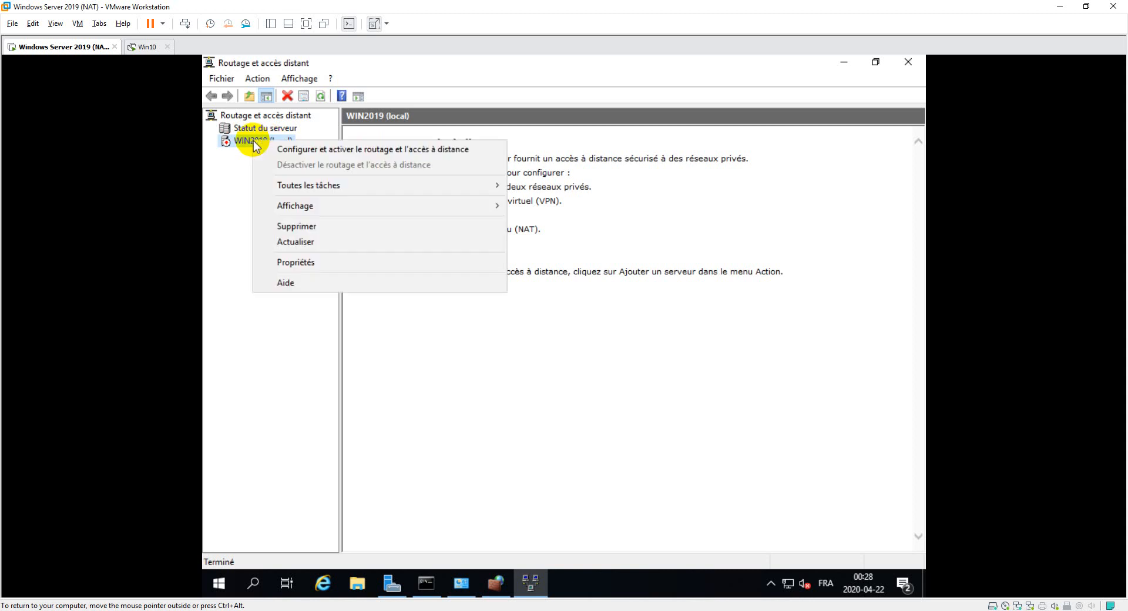
pyautogui.click(319, 152)
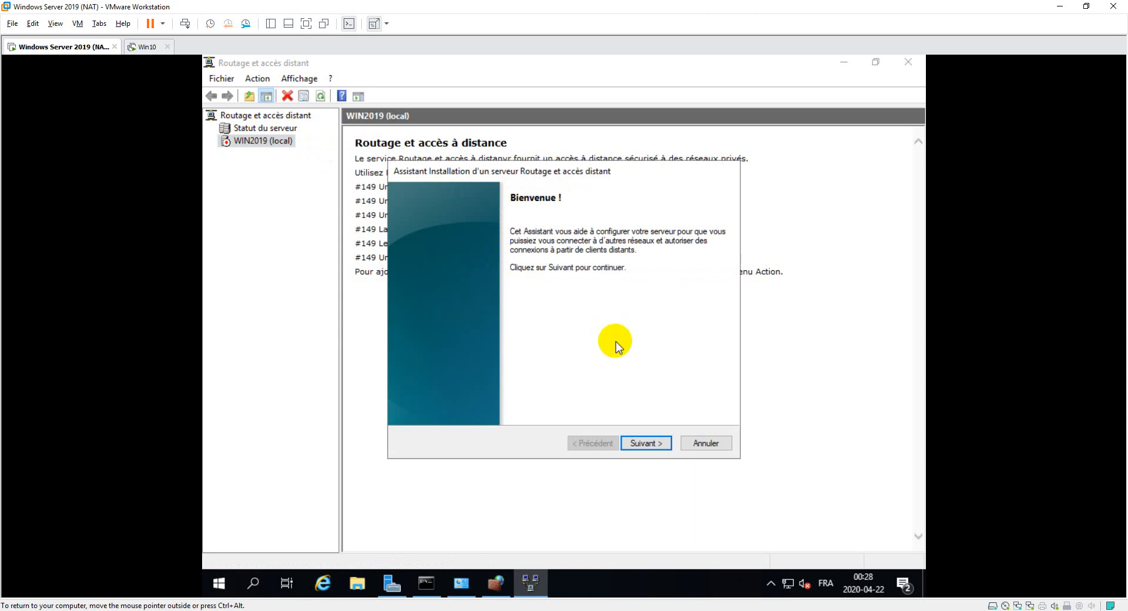
pyautogui.click(650, 442)
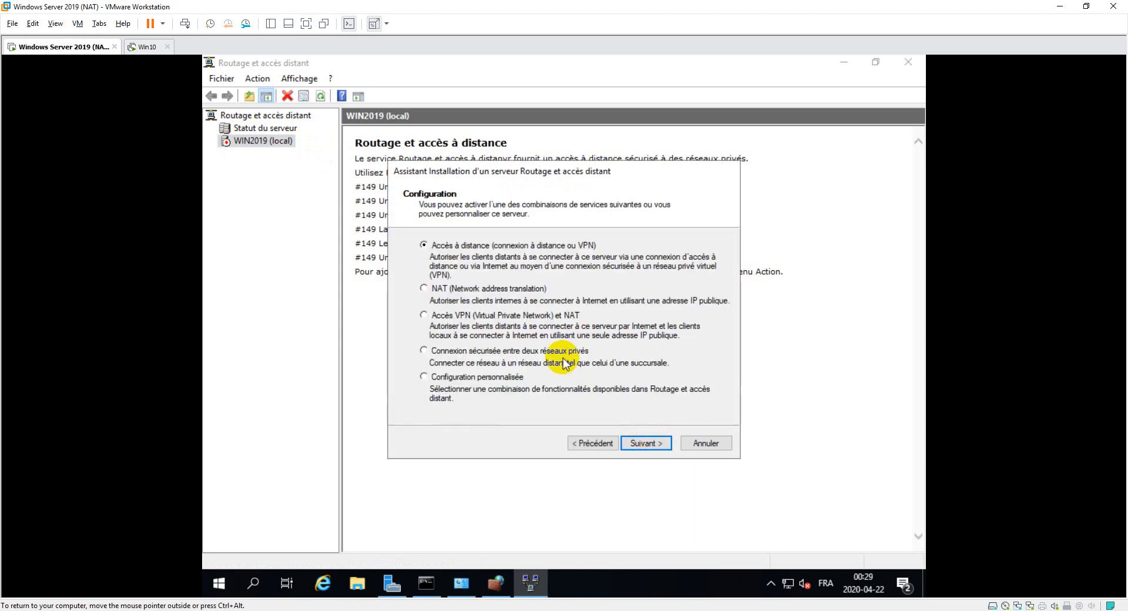
pyautogui.click(425, 291)
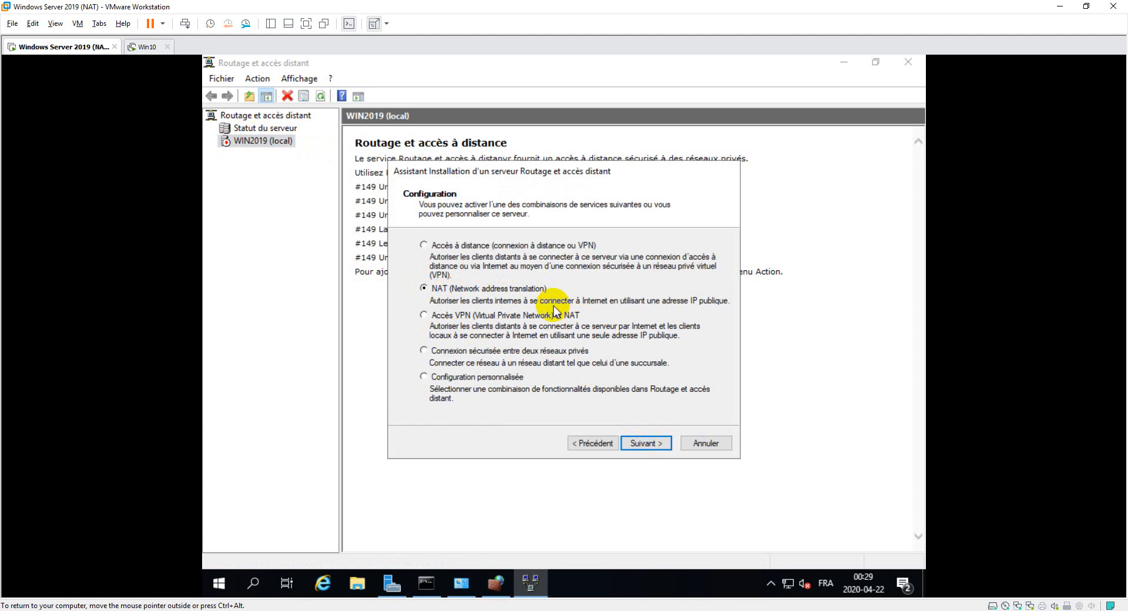
pyautogui.click(632, 444)
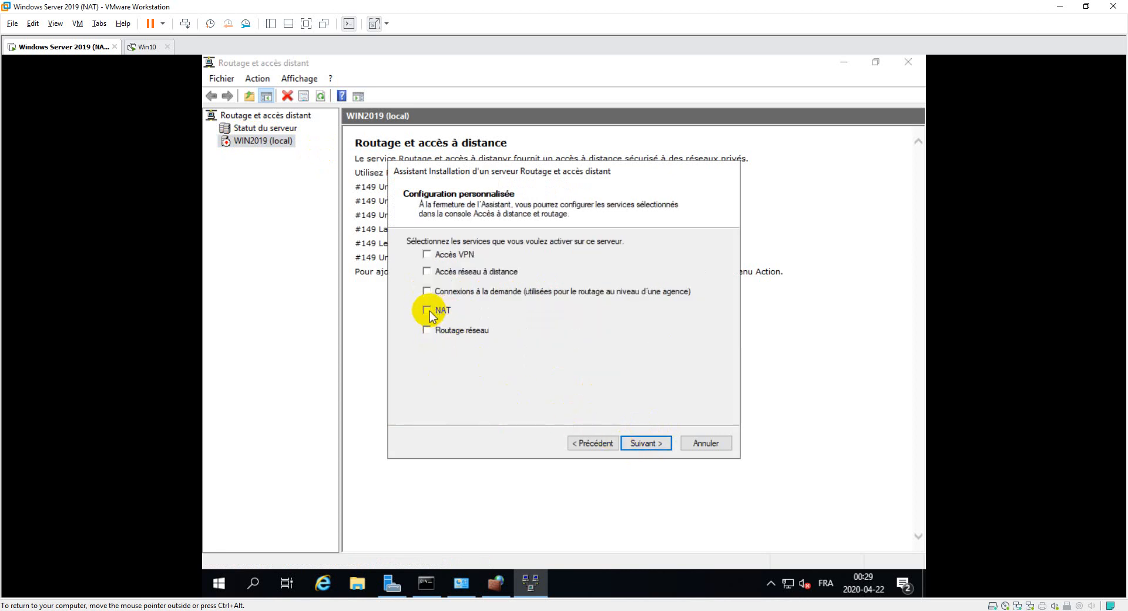
pyautogui.click(573, 440)
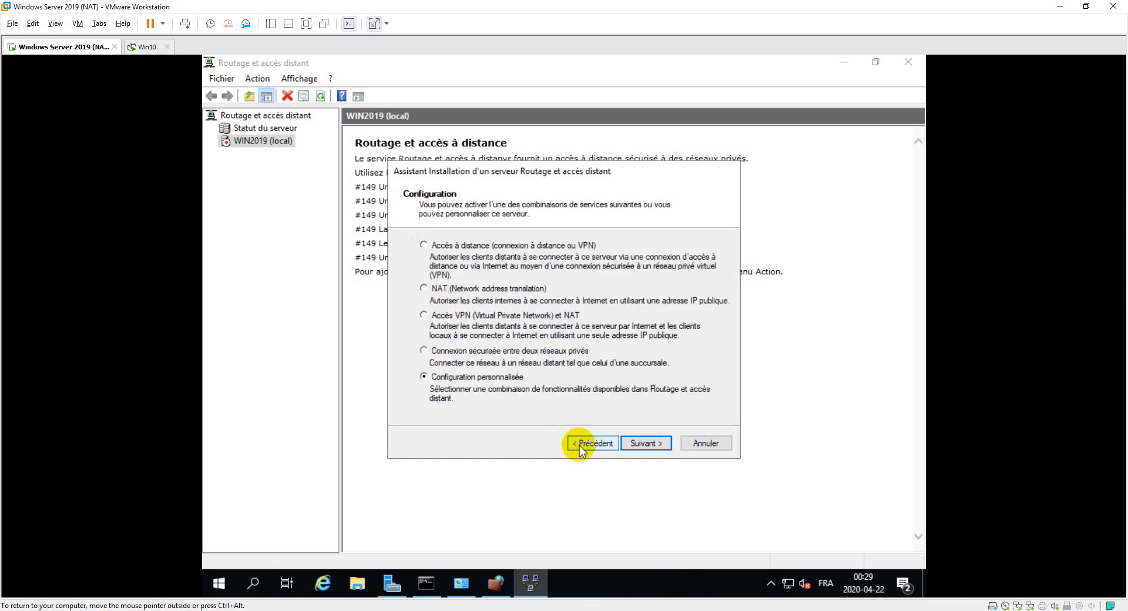
pyautogui.click(424, 288)
pyautogui.click(646, 444)
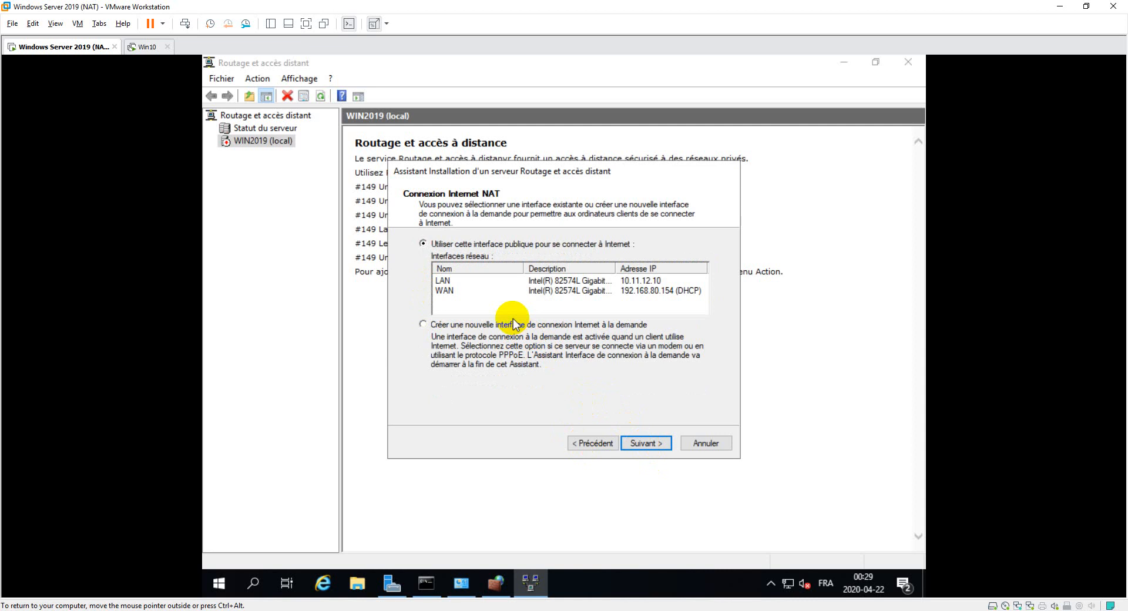
# - Use WAN as the public interface for connecting to the Internet and finish the routing server setup
pyautogui.click(474, 291)
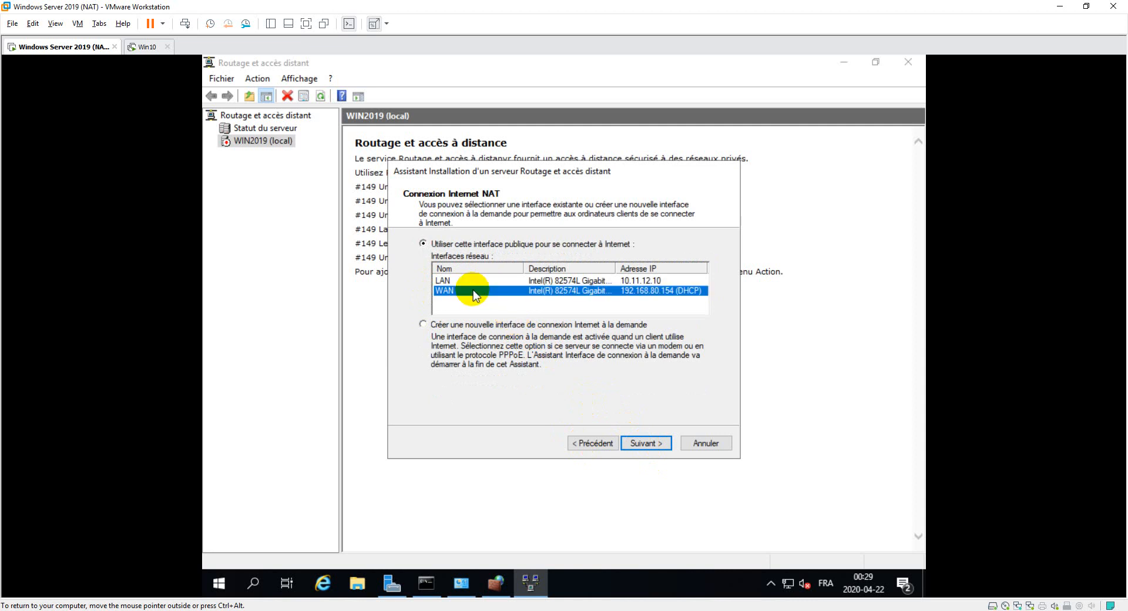
pyautogui.click(655, 442)
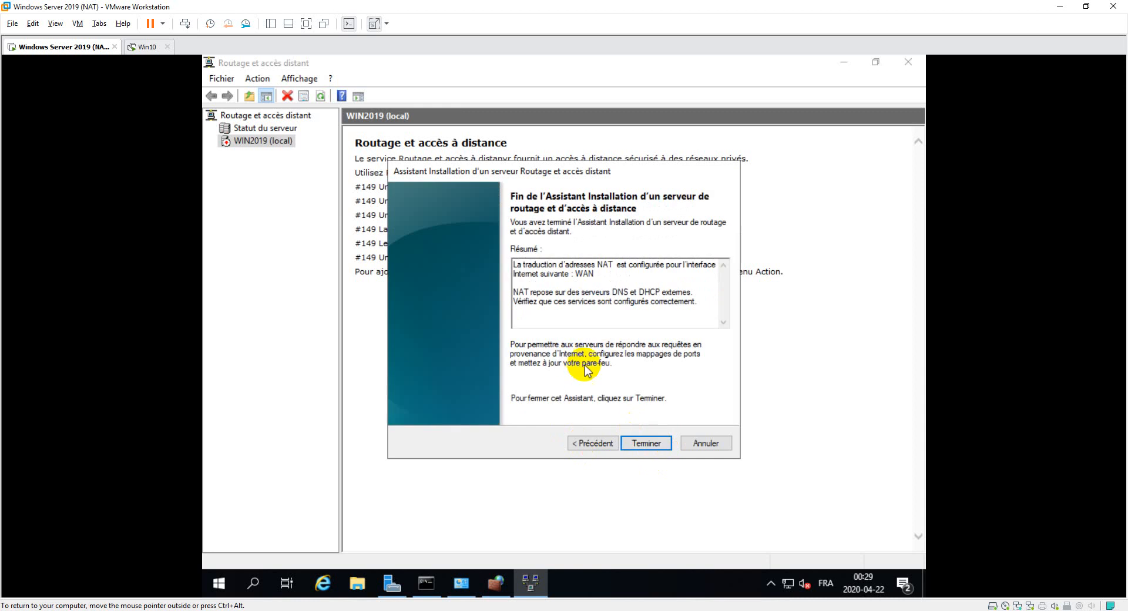
pyautogui.click(646, 442)
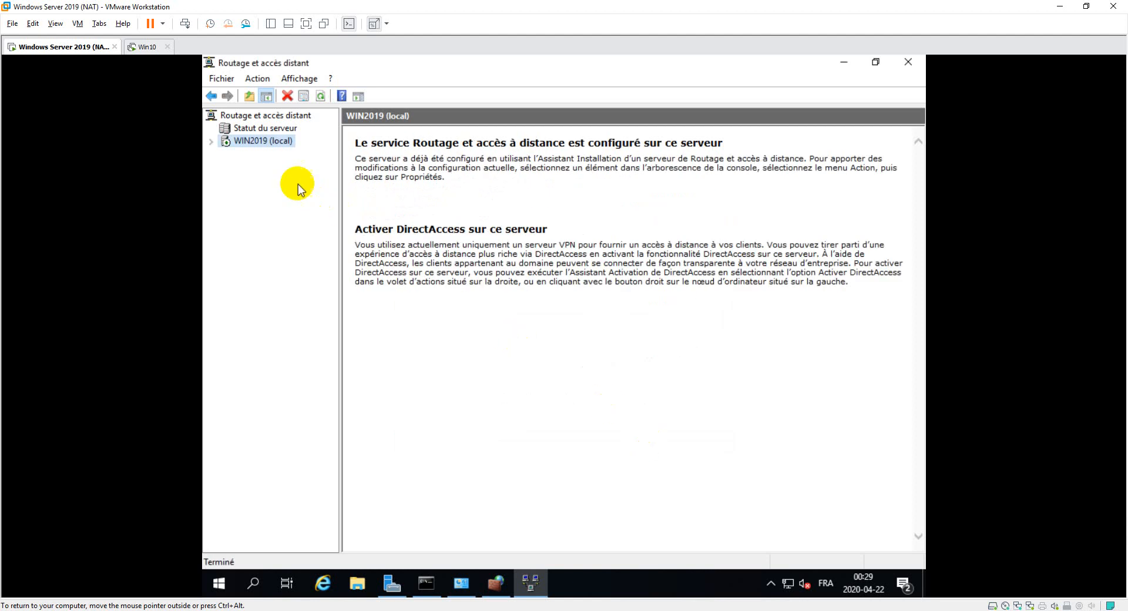
# - Open the NAT node under IPv4 and check the interface type and NAT activation in the WAN properties
pyautogui.click(212, 141)
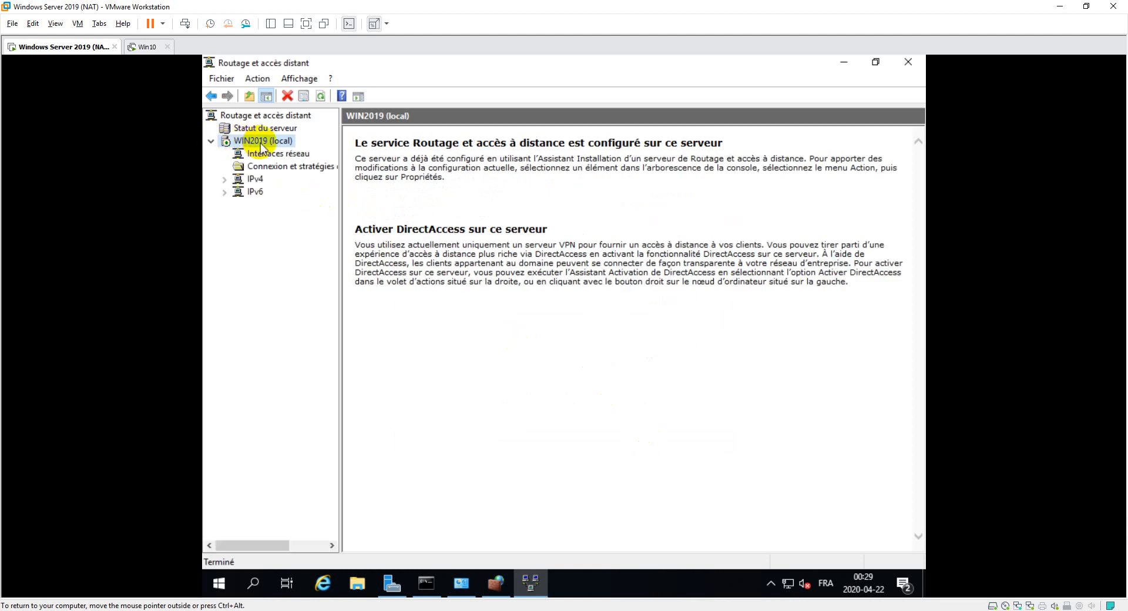
pyautogui.click(224, 180)
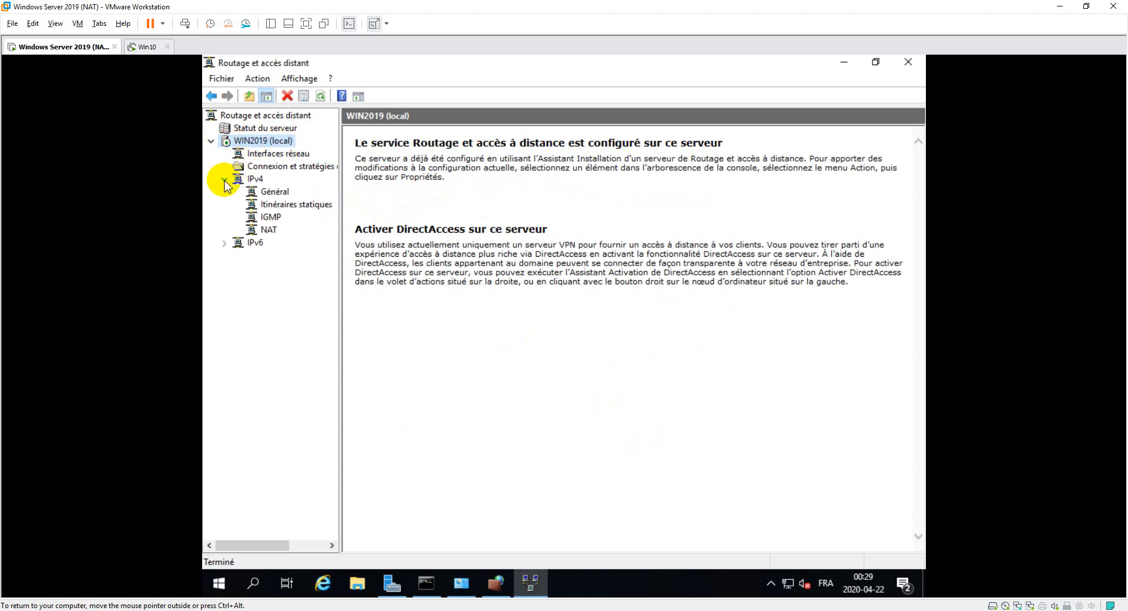
pyautogui.click(269, 230)
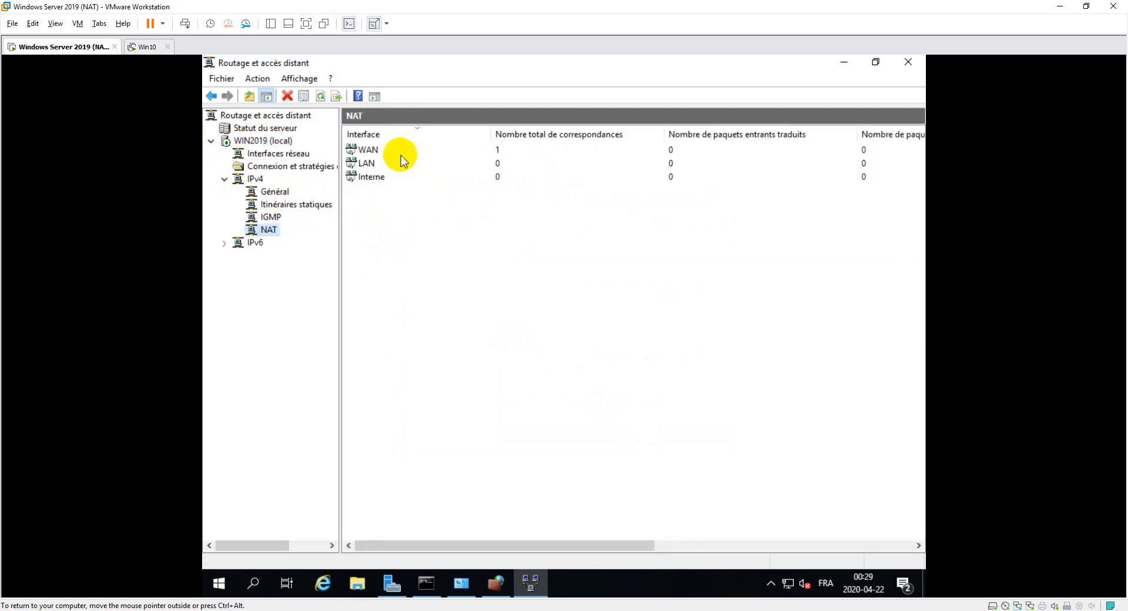
pyautogui.click(369, 154)
pyautogui.rightClick(370, 154)
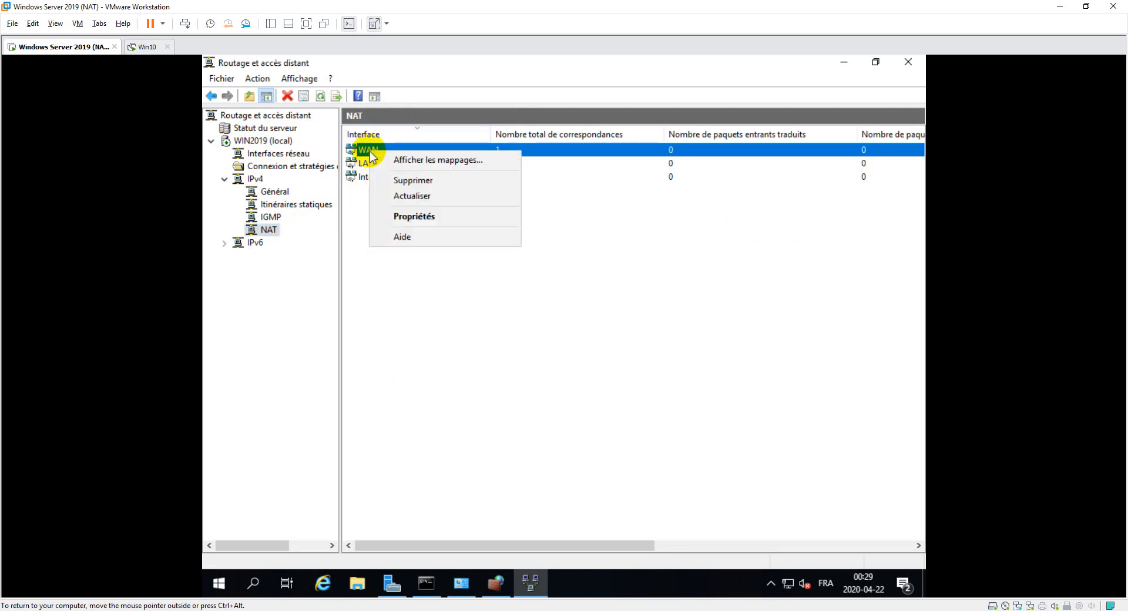
pyautogui.click(416, 218)
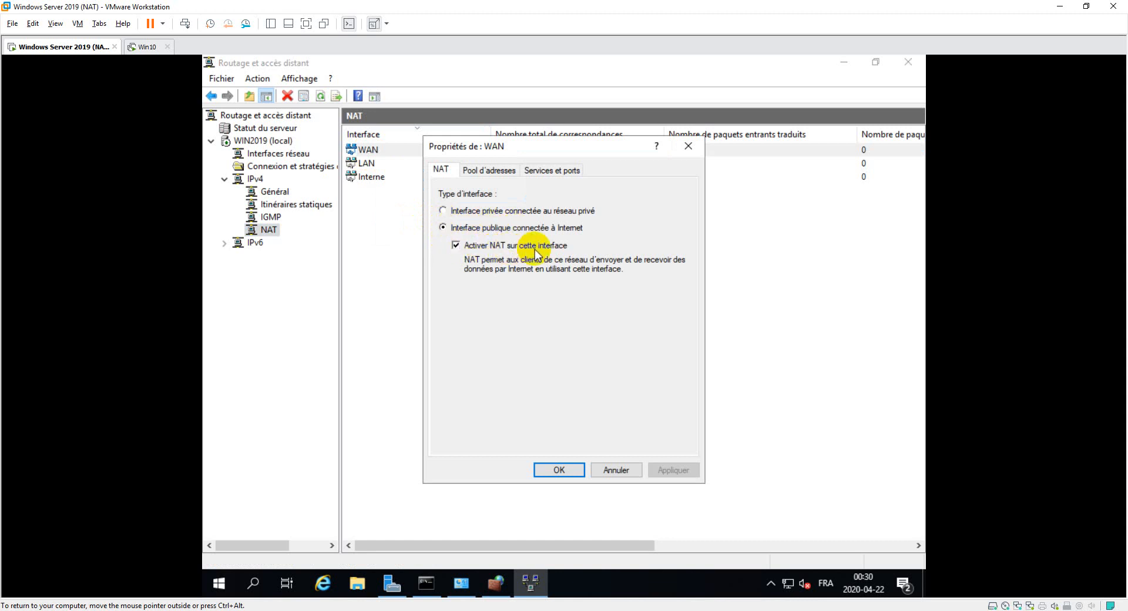
pyautogui.click(570, 470)
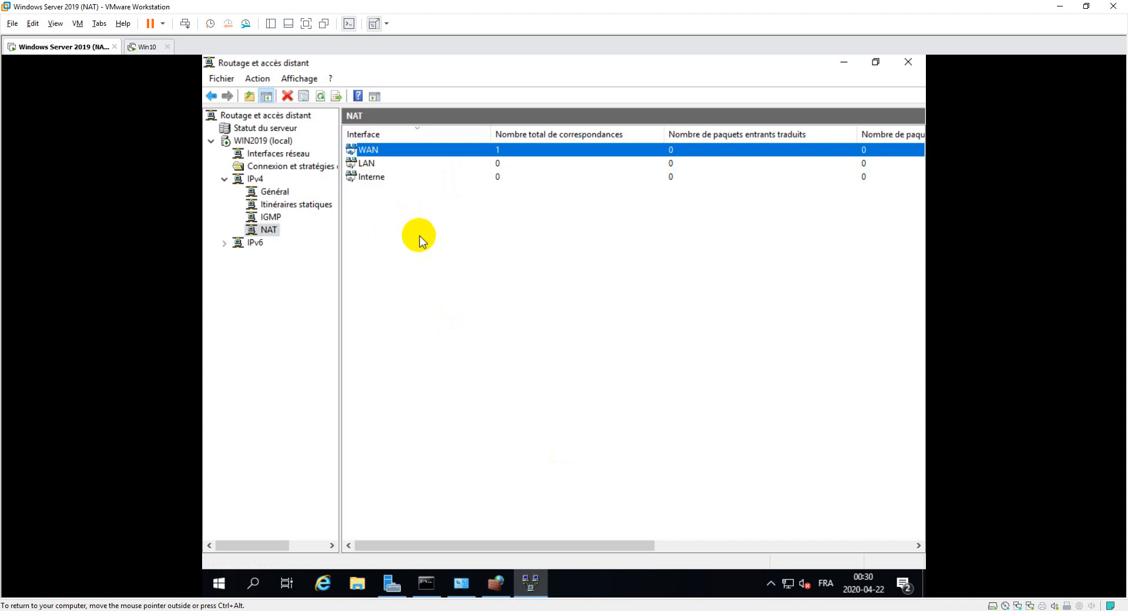
# - Check the interface type in the NAT properties of the LAN interface
pyautogui.click(363, 164)
pyautogui.rightClick(363, 167)
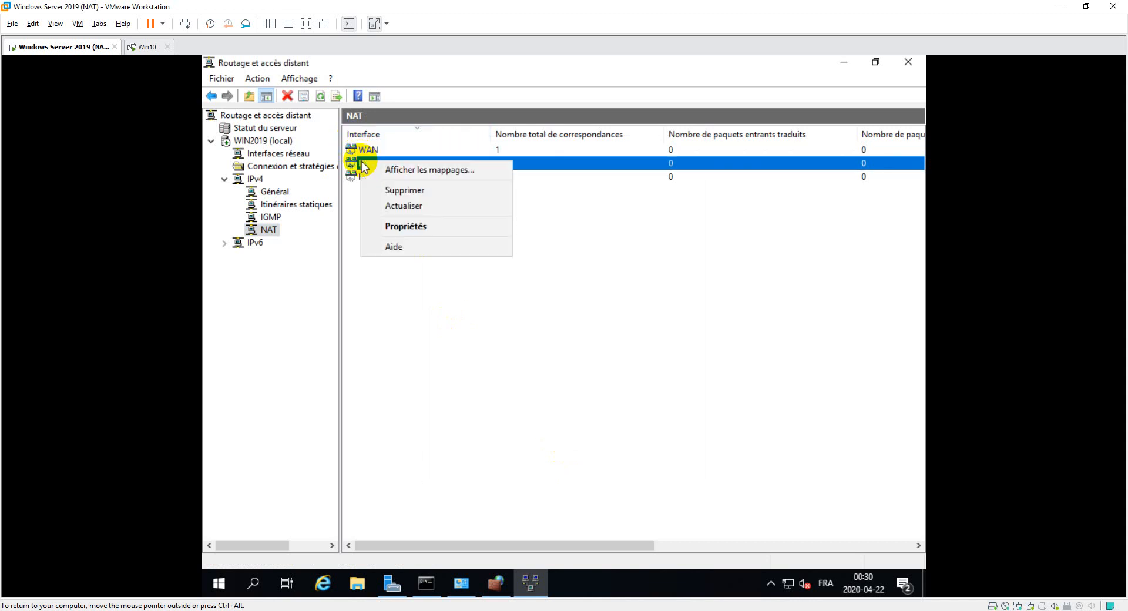
pyautogui.click(394, 226)
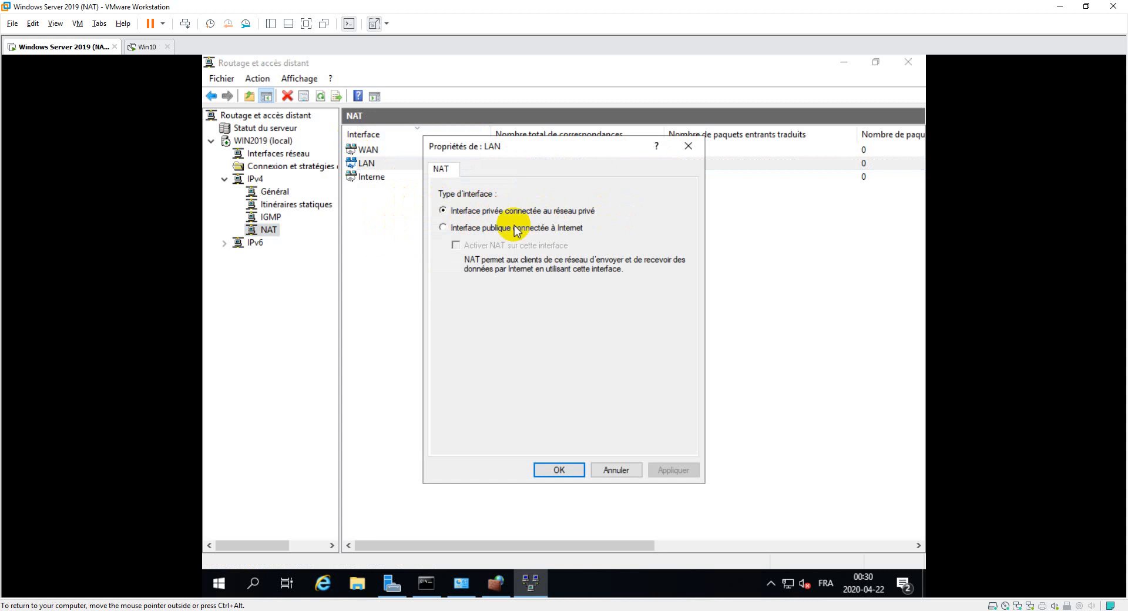
pyautogui.click(564, 470)
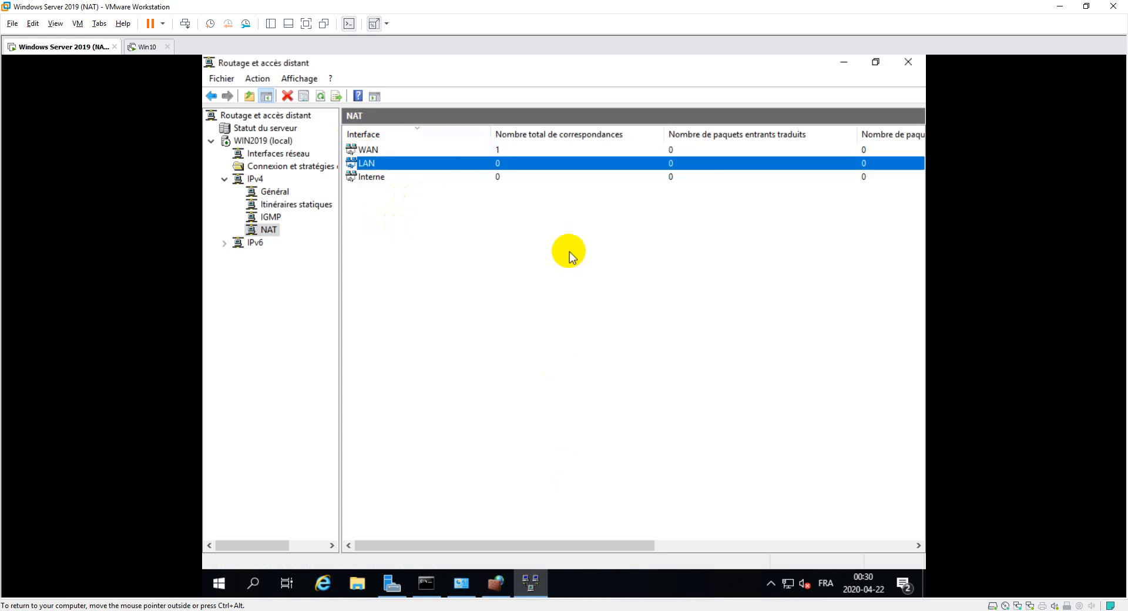
# - Switch to the Win10 virtual machine, stop the continuous ping and clear the command prompt with cls
pyautogui.click(146, 46)
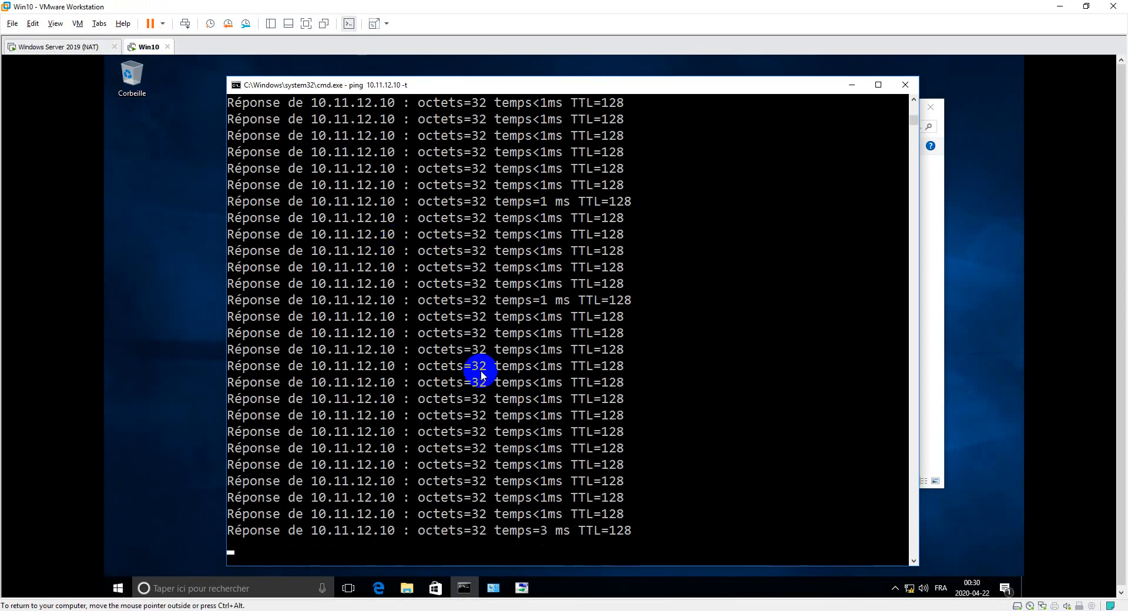
pyautogui.hotkey('ctrl', 'c')
pyautogui.write('è')
pyautogui.press('Return')
pyautogui.press('Return')
pyautogui.press('Return')
pyautogui.press('Return')
pyautogui.press('Return')
pyautogui.press('Return')
pyautogui.press('Return')
pyautogui.write('c')
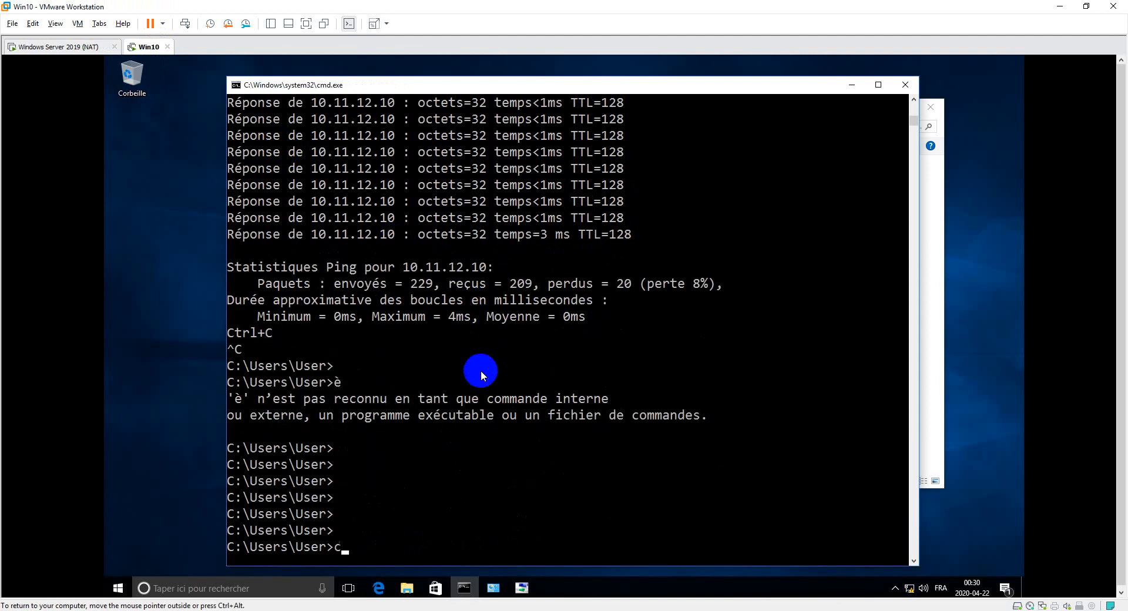
pyautogui.write('ls')
pyautogui.press('Return')
pyautogui.press('Return')
pyautogui.press('Return')
pyautogui.press('Return')
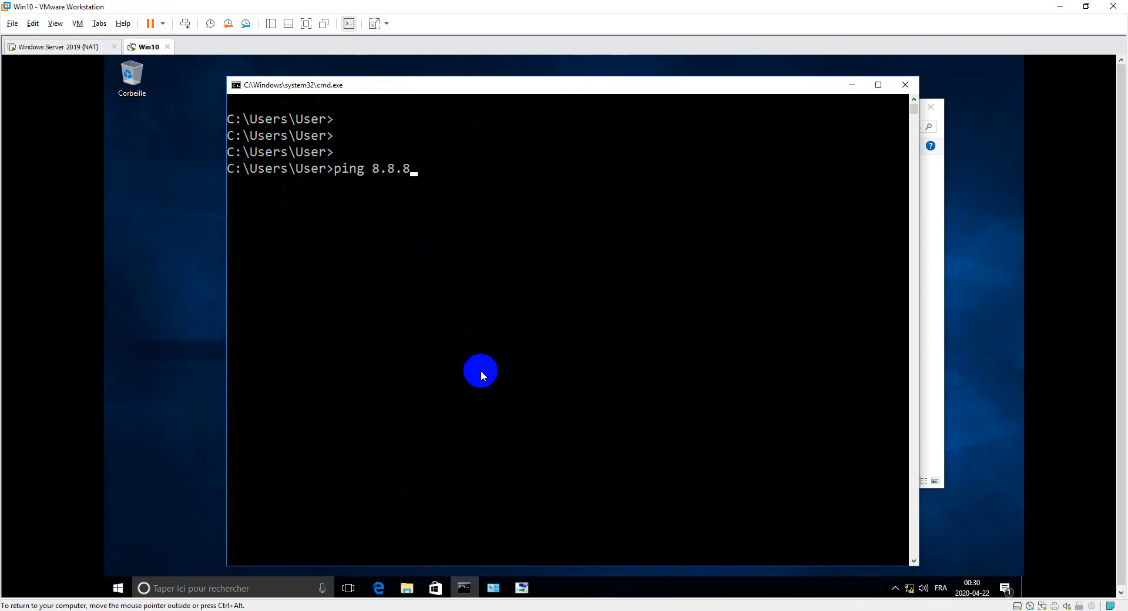
# - Test the Win10 client's Internet access by pinging 8.8.8.8 and searching the web for google in Edge
pyautogui.write('ping 8.8.8.8')
pyautogui.press('Return')
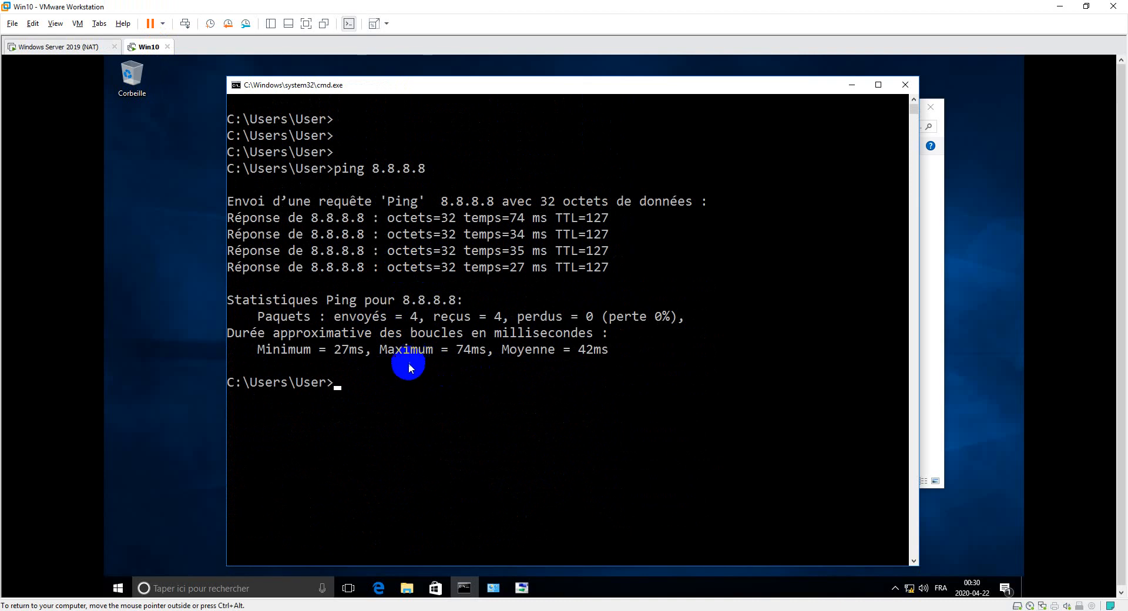
pyautogui.click(379, 588)
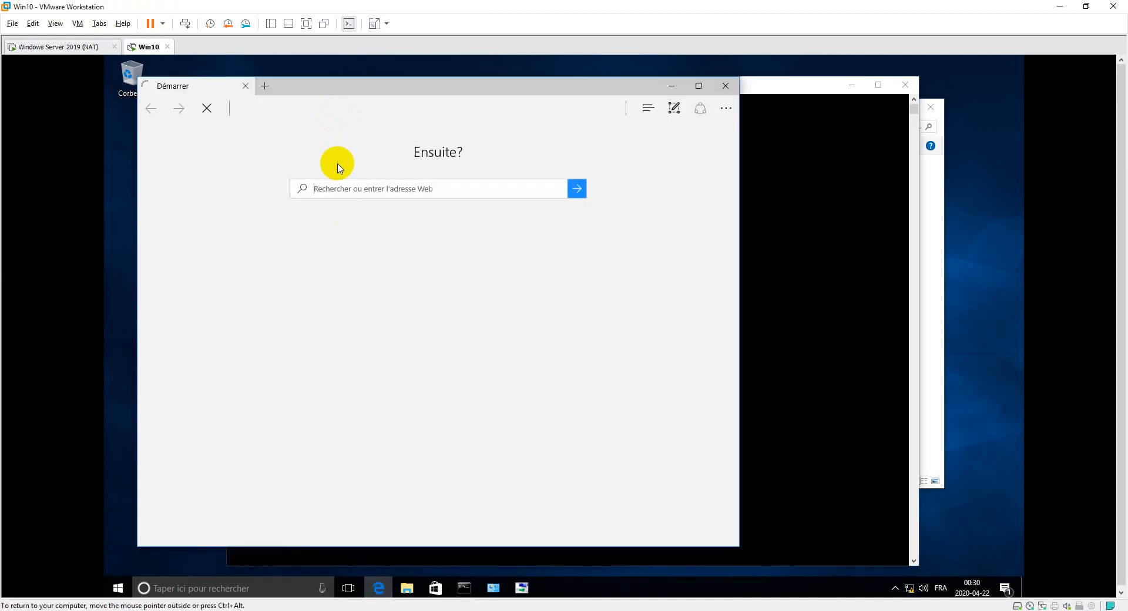
pyautogui.write('google')
pyautogui.press('Return')
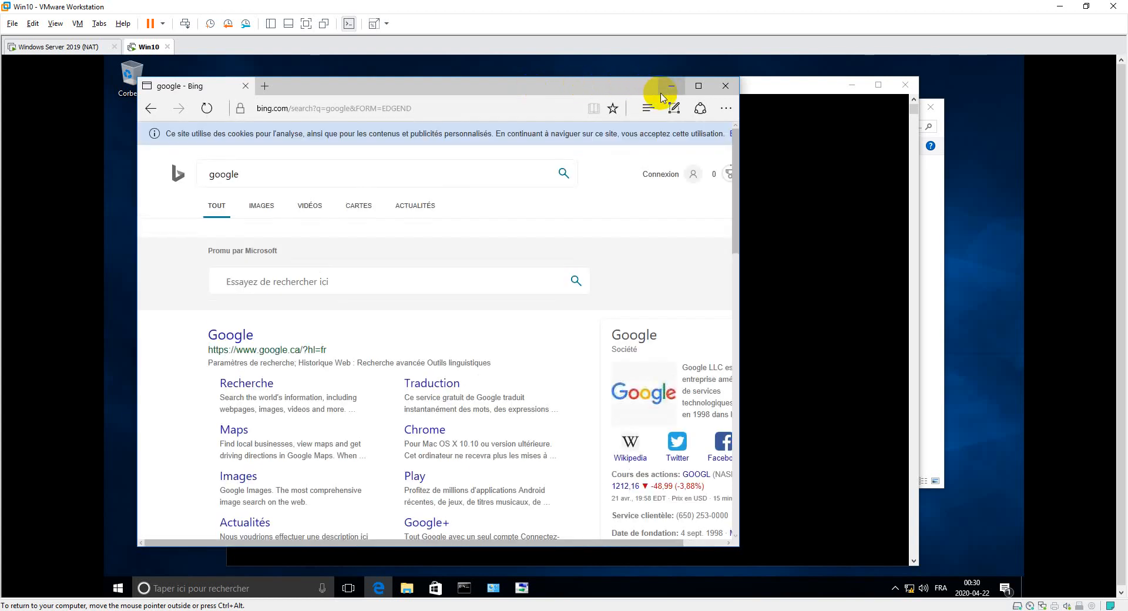
pyautogui.click(670, 85)
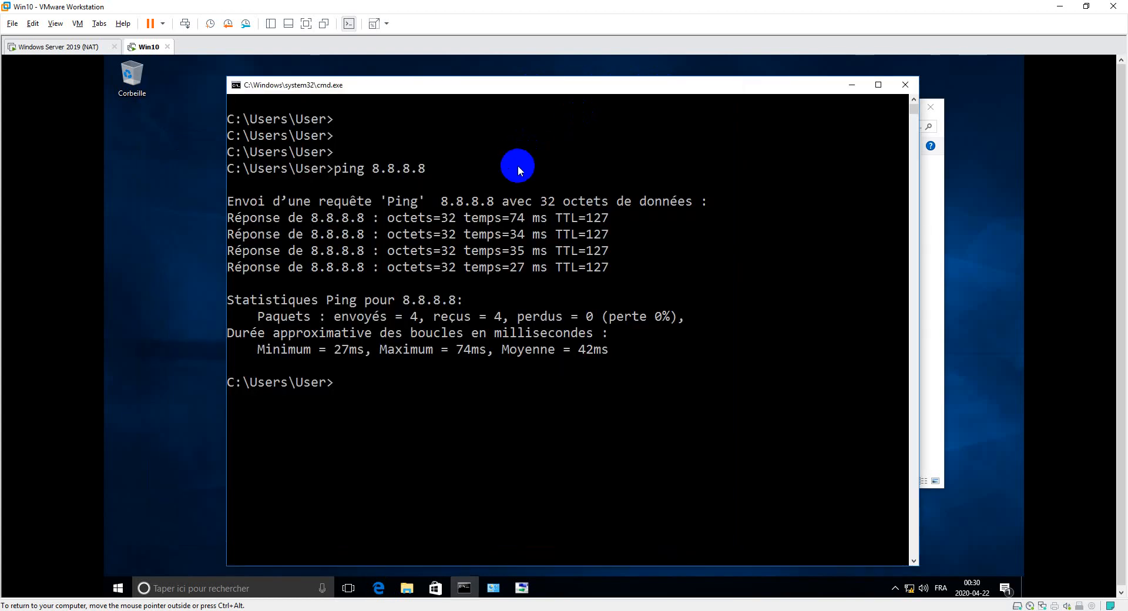
# - Open the network connections with ncpa.cpl and review the IPv4 address, gateway and DNS settings of Ethernet0
pyautogui.click(348, 321)
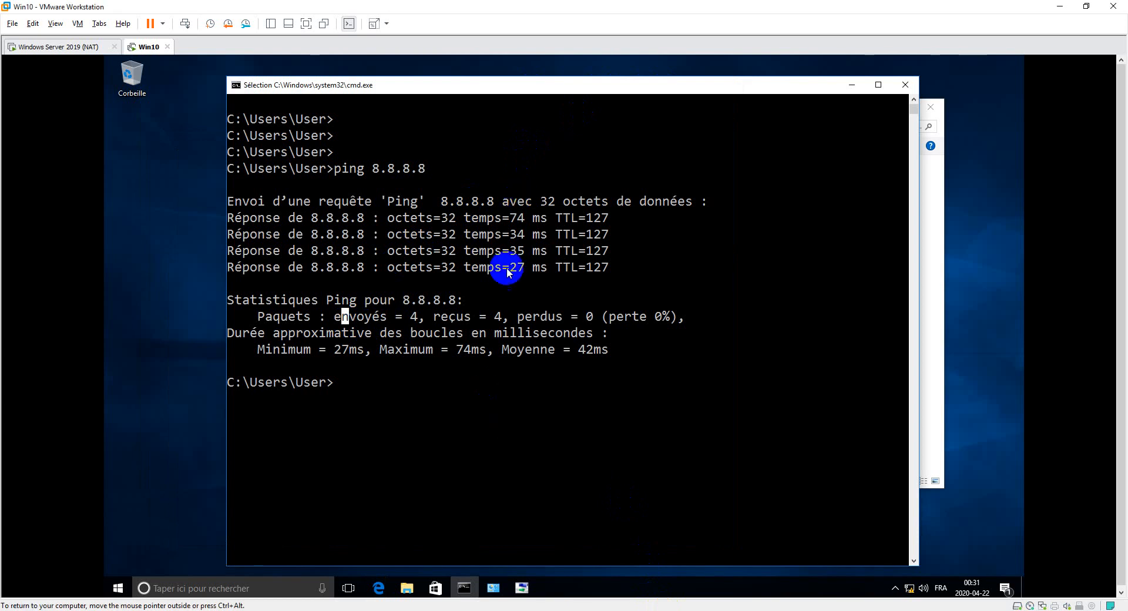
pyautogui.write('ncpa.c')
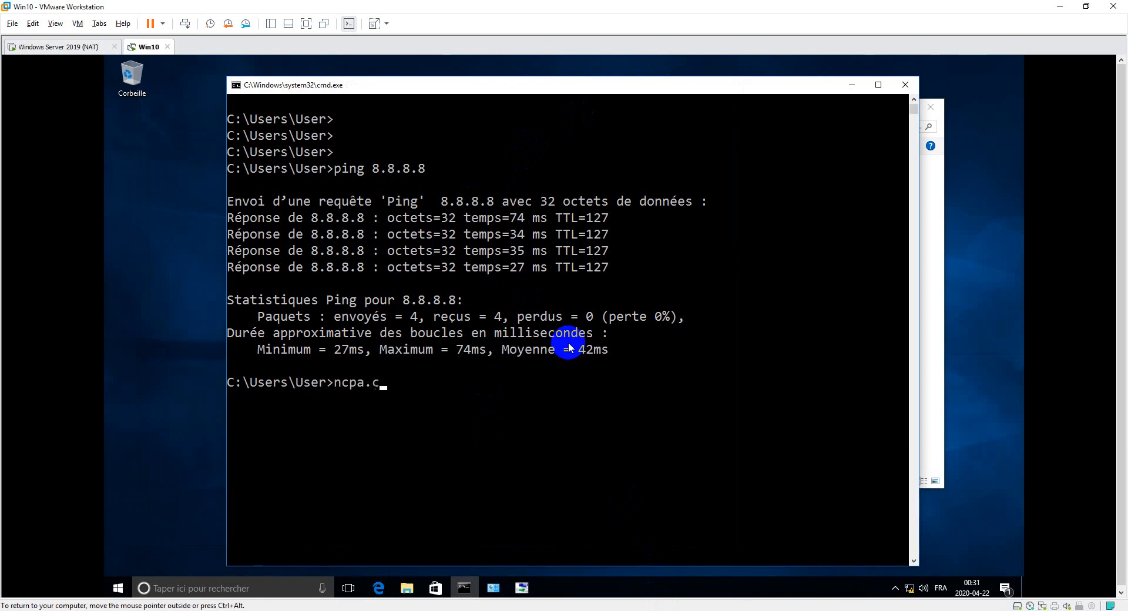
pyautogui.write('pl')
pyautogui.press('Return')
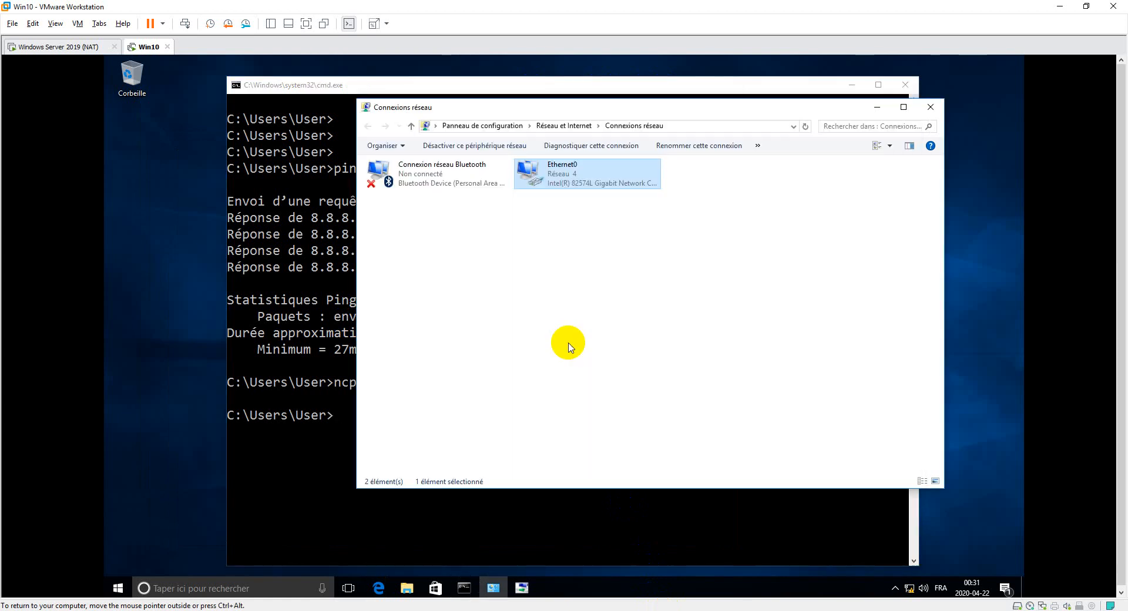
pyautogui.doubleClick(589, 175)
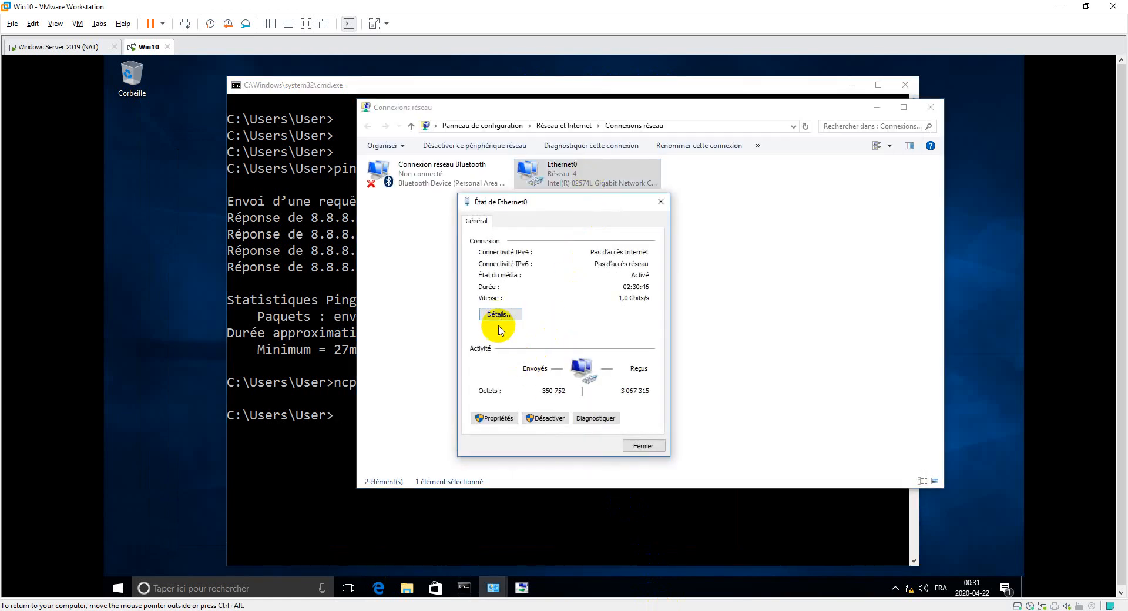
pyautogui.click(496, 417)
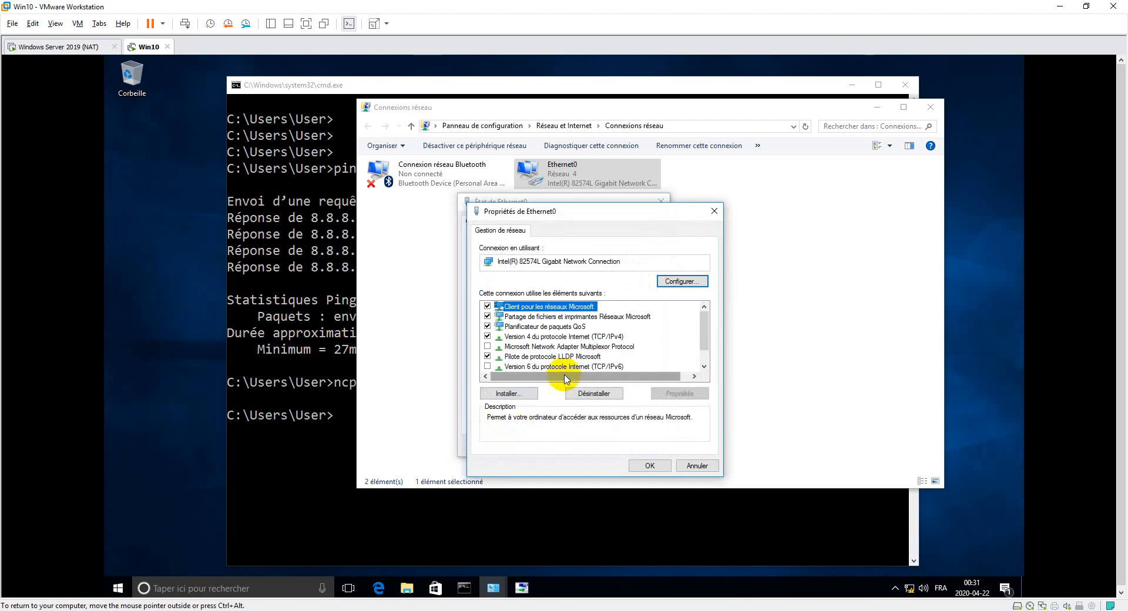
pyautogui.doubleClick(593, 337)
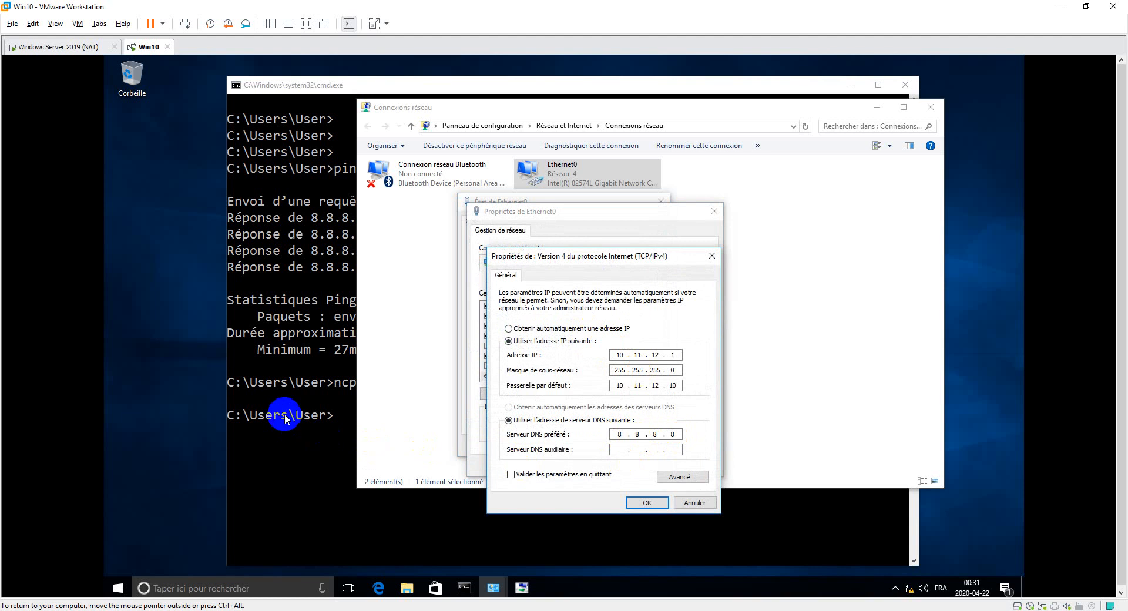
pyautogui.click(322, 278)
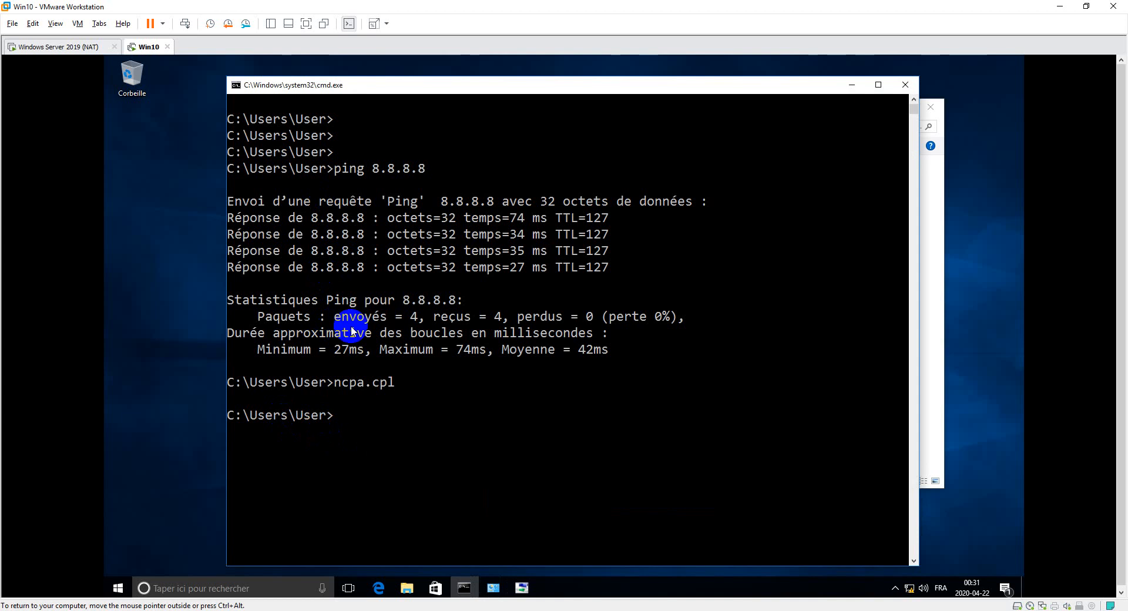
pyautogui.hotkey('alt', 'Tab')
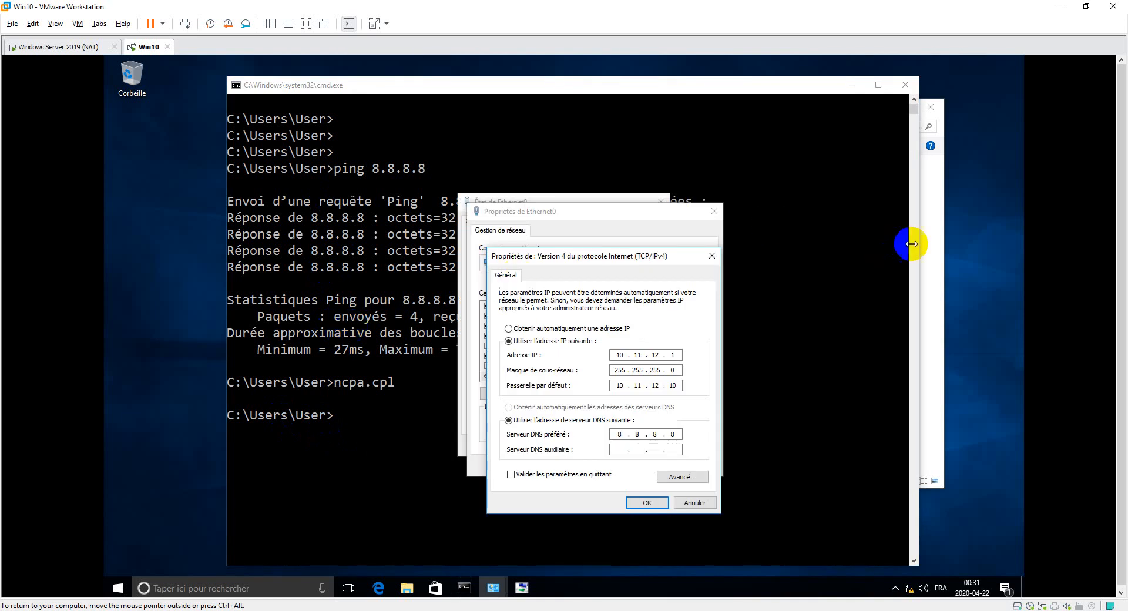
pyautogui.click(934, 248)
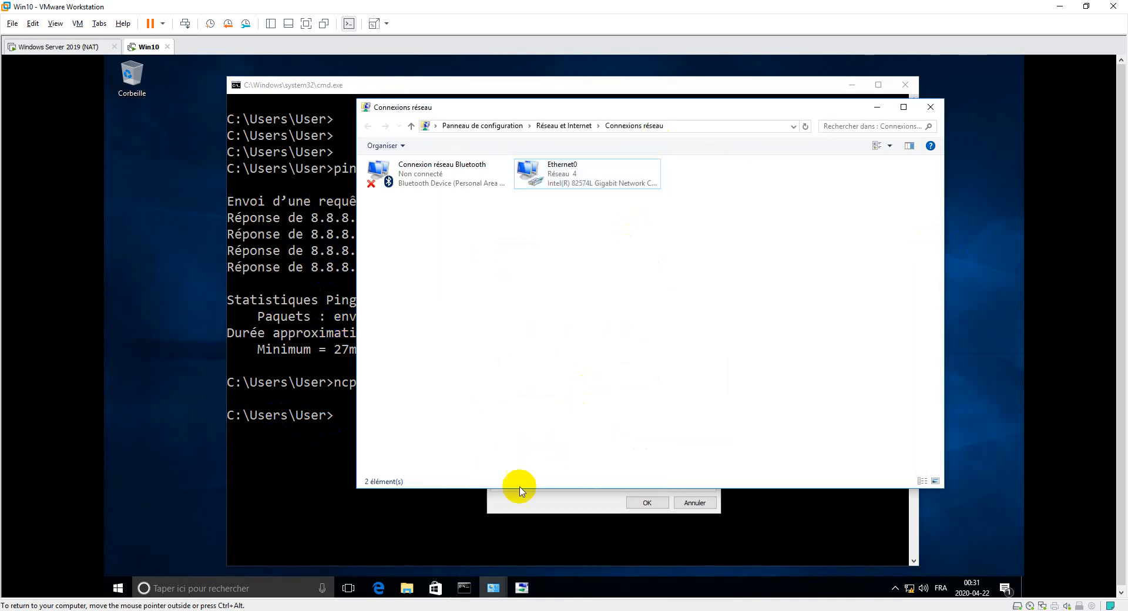
pyautogui.click(378, 587)
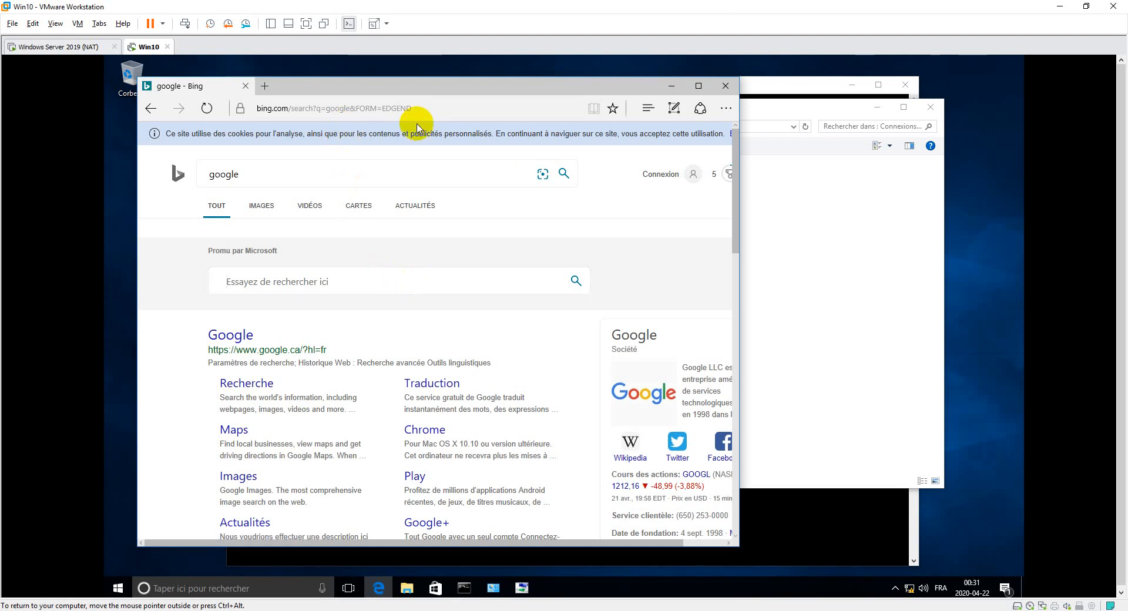
pyautogui.click(335, 276)
pyautogui.click(846, 267)
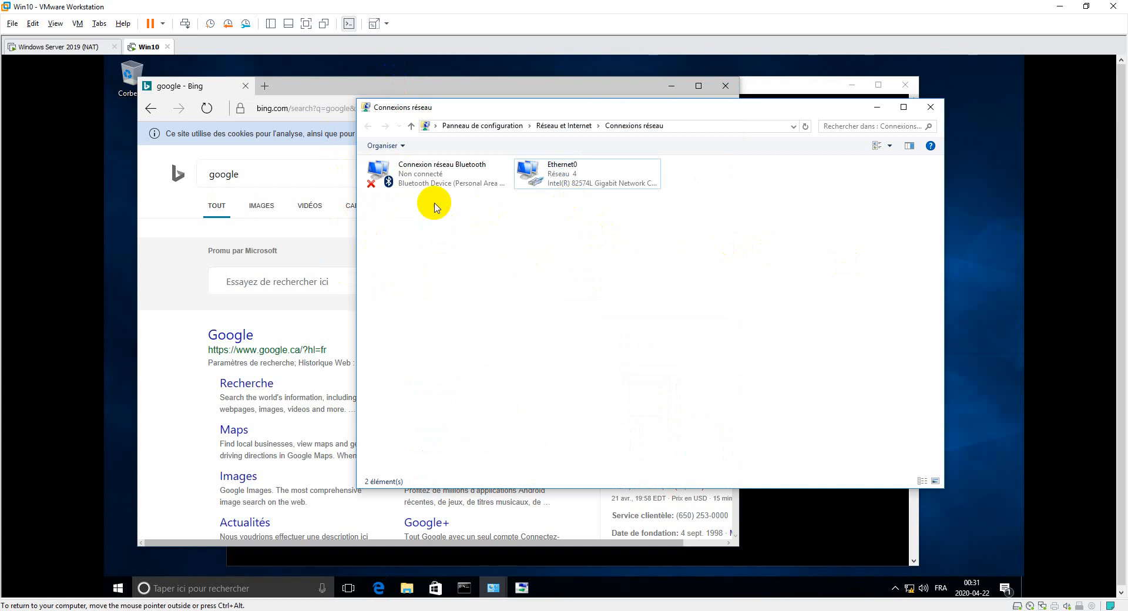
pyautogui.click(601, 74)
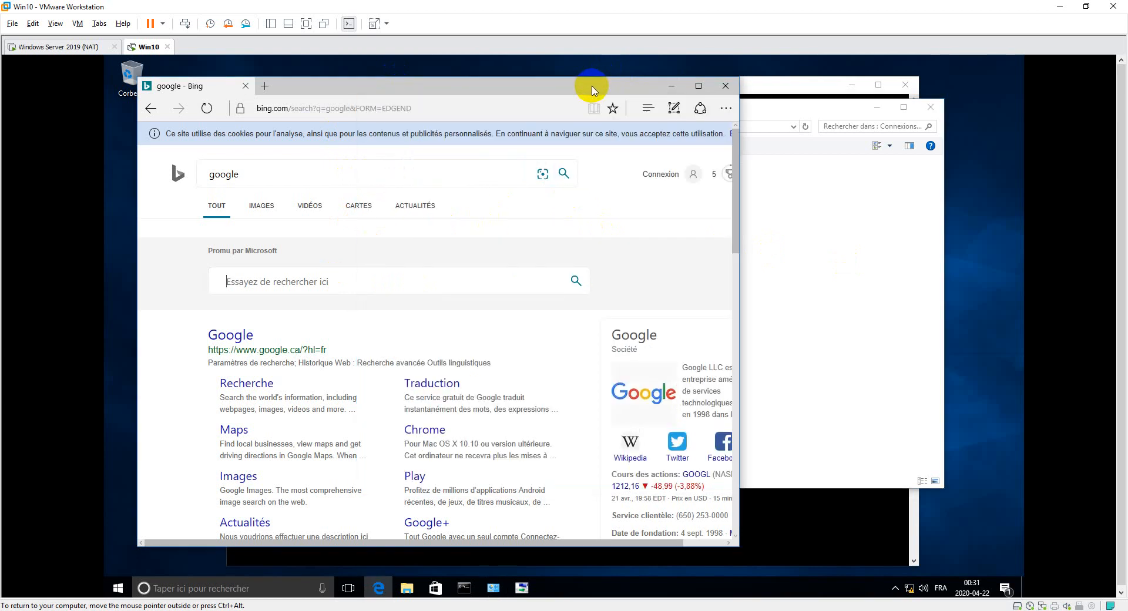
pyautogui.click(834, 194)
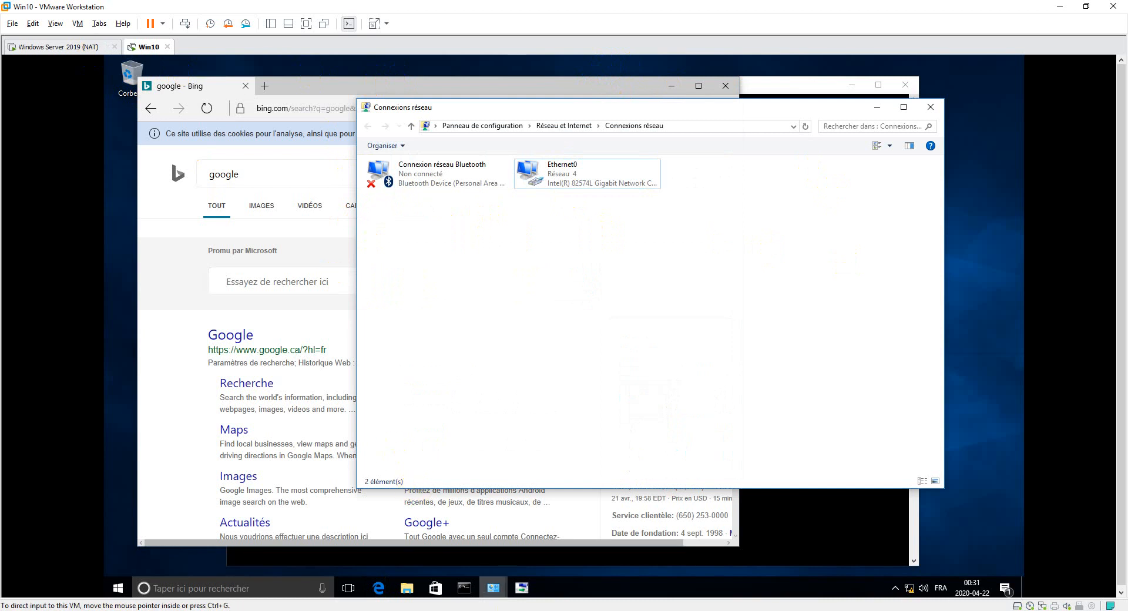
# - Switch to PowerPoint and review the list of NAT configuration tasks on the RRAS slide, then return to the virtual machine
pyautogui.moveTo(494, 588)
pyautogui.click(2, 255)
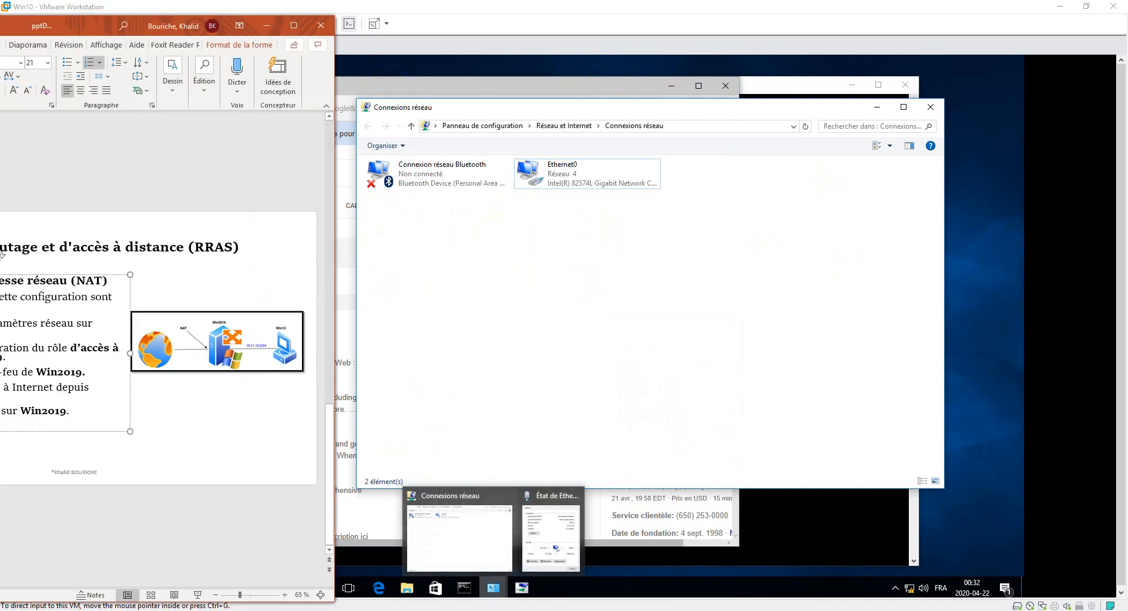
pyautogui.moveTo(92, 26); pyautogui.dragTo(319, 20)
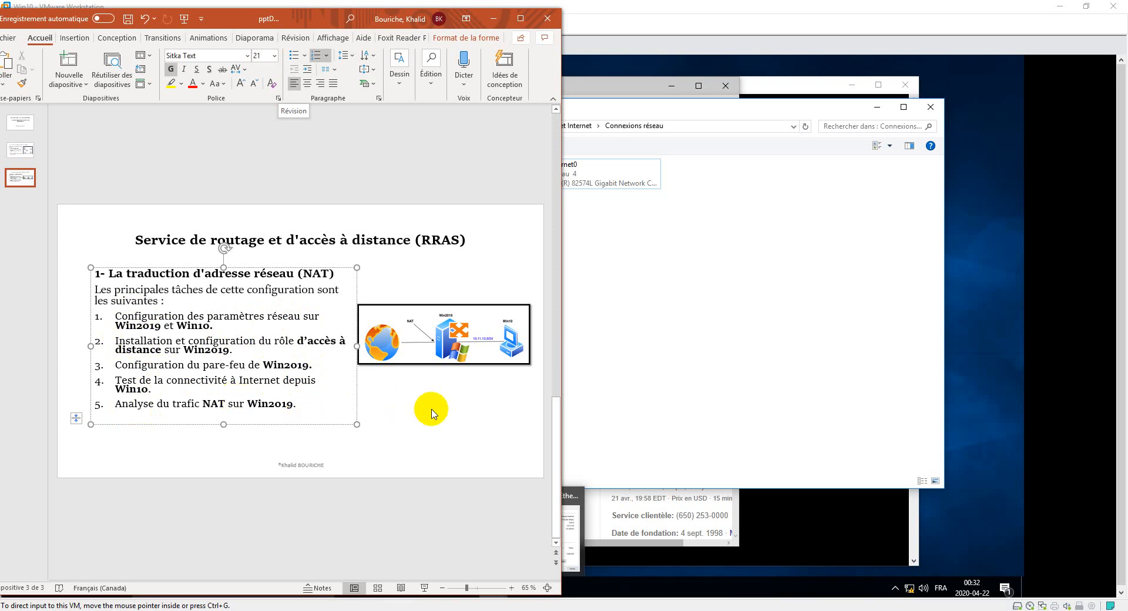
pyautogui.click(763, 508)
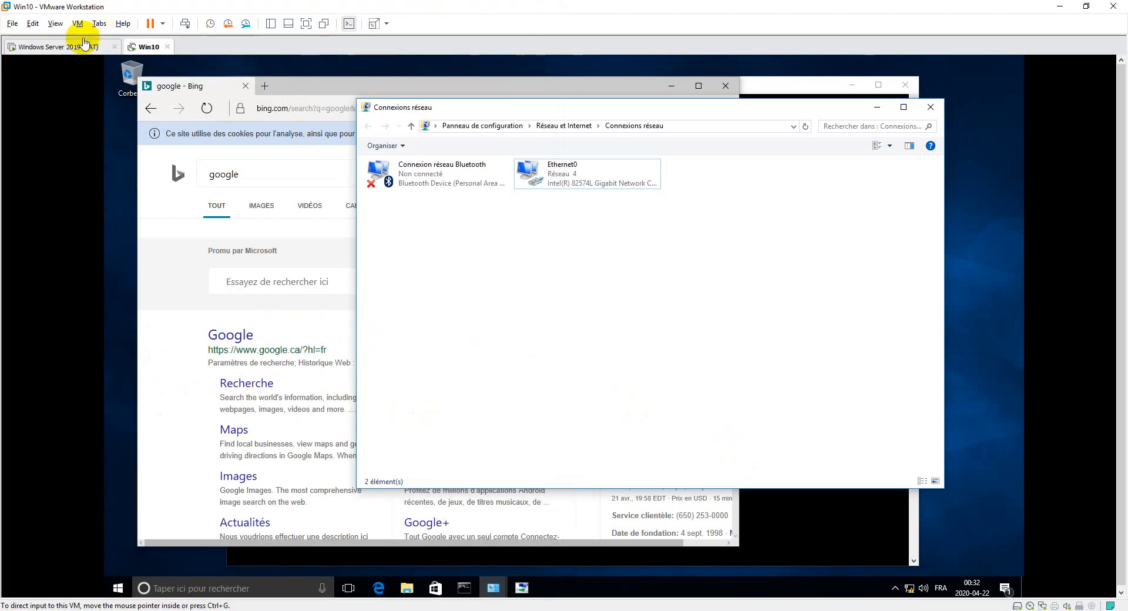
# - Switch to the Windows Server 2019 virtual machine and examine the NAT session mapping table of the WAN interface
pyautogui.click(80, 48)
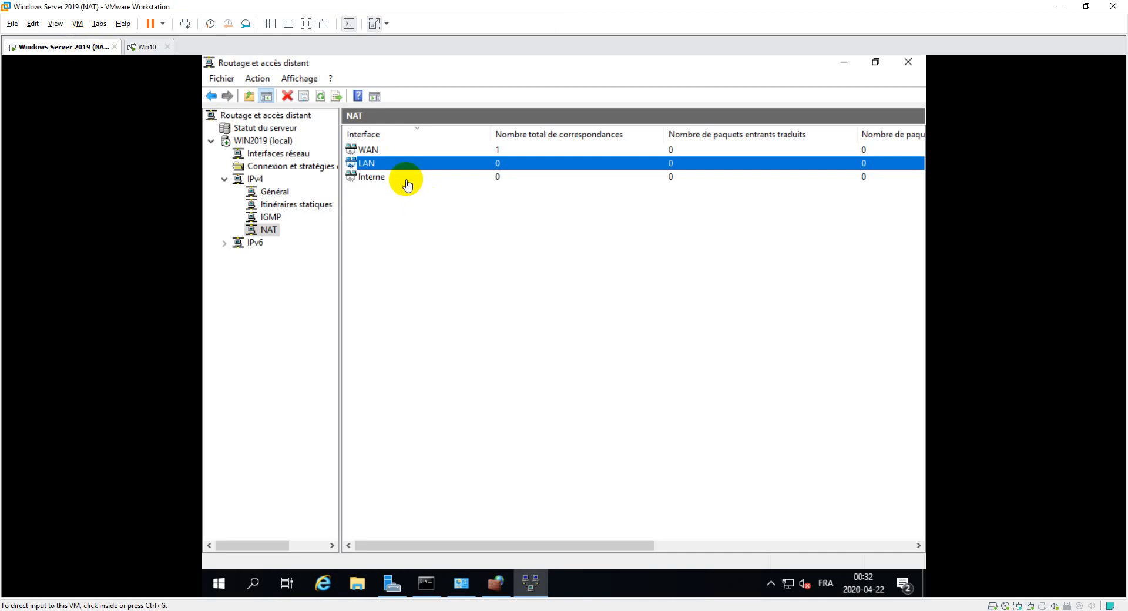
pyautogui.click(389, 150)
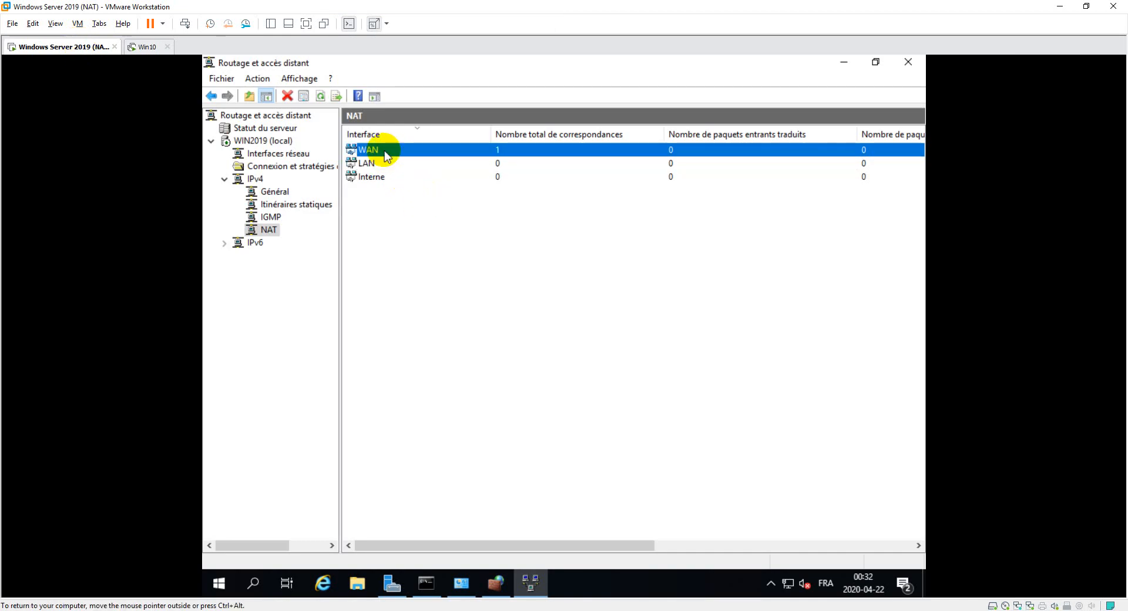
pyautogui.rightClick(392, 151)
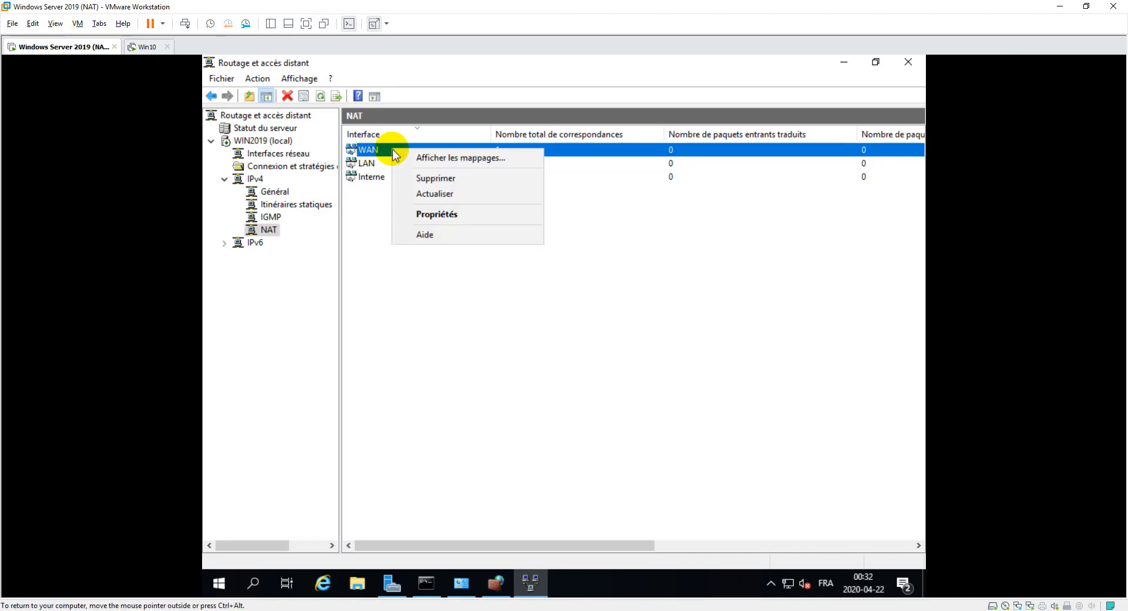
pyautogui.click(434, 157)
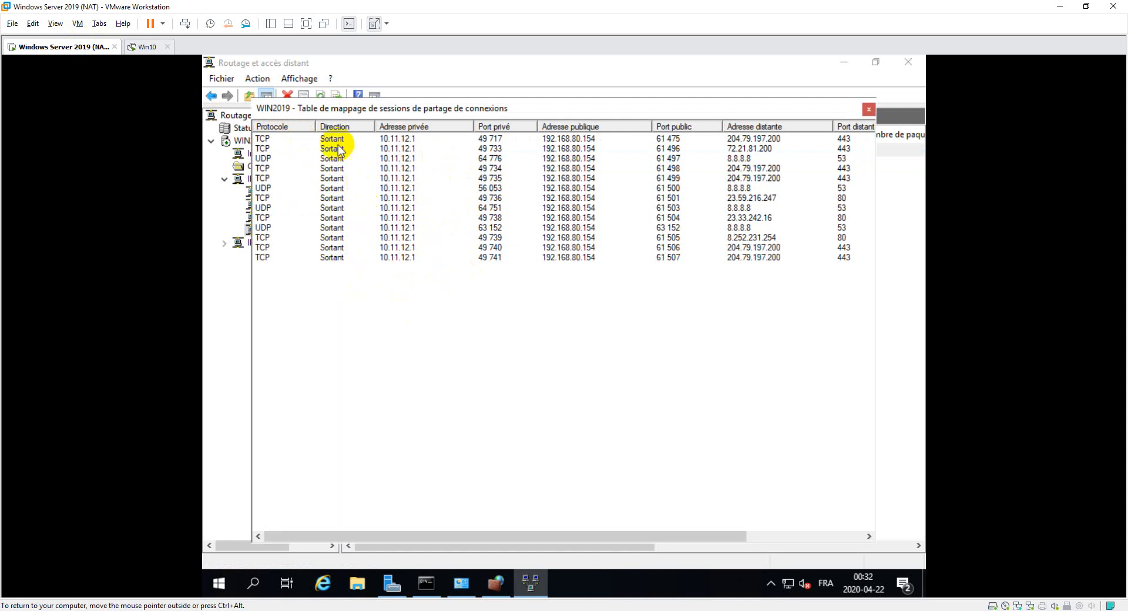
pyautogui.click(414, 140)
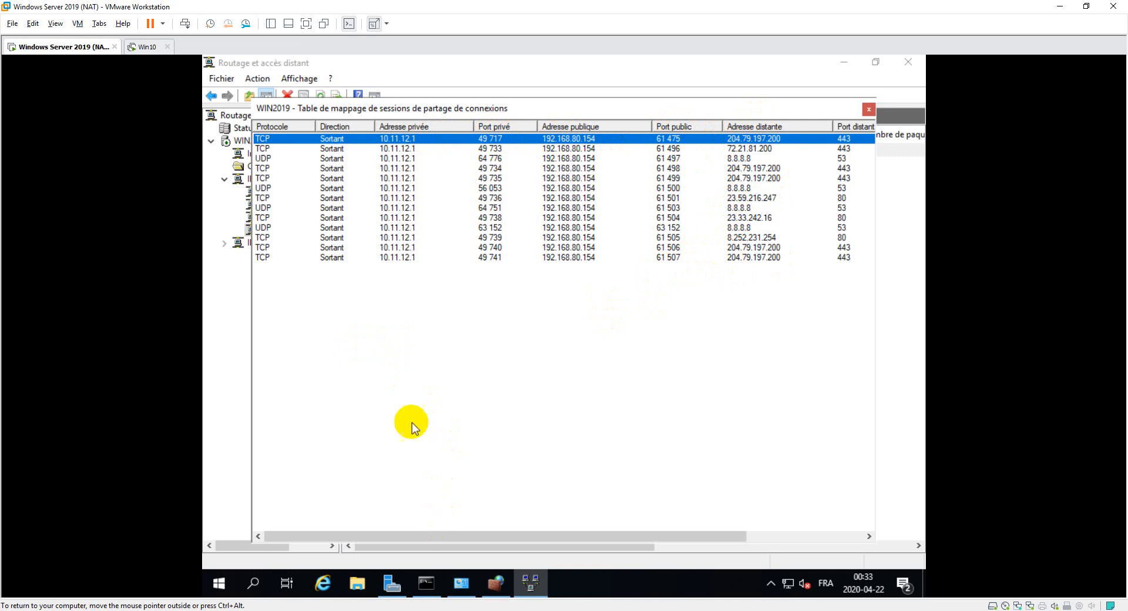
pyautogui.click(868, 110)
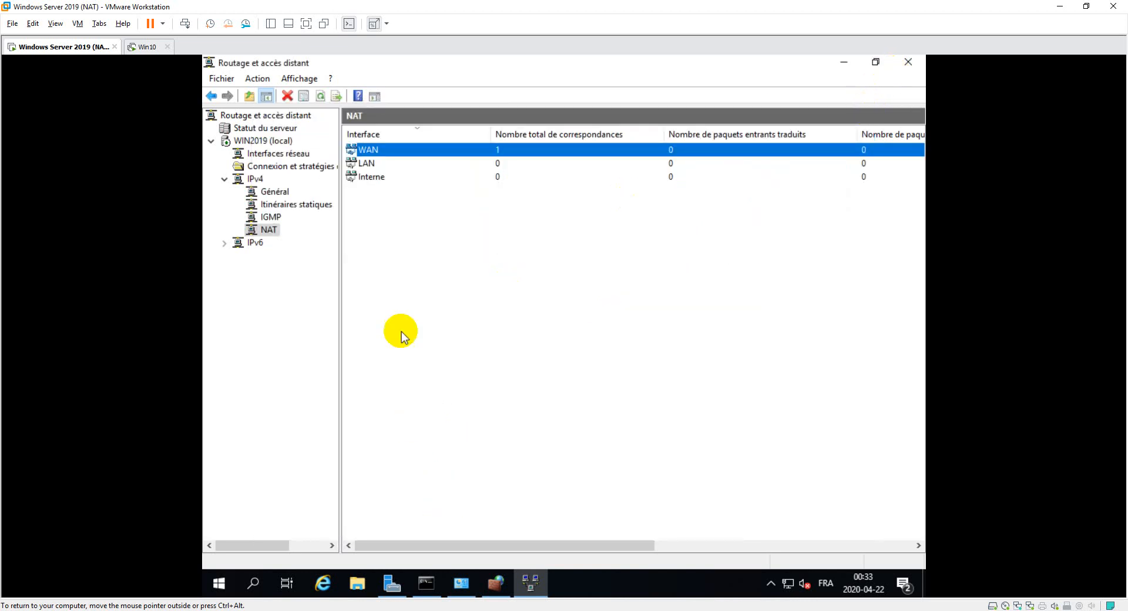
# - Switch to the Win10 virtual machine and ping 8.8.8.8 again from the command prompt
pyautogui.click(143, 47)
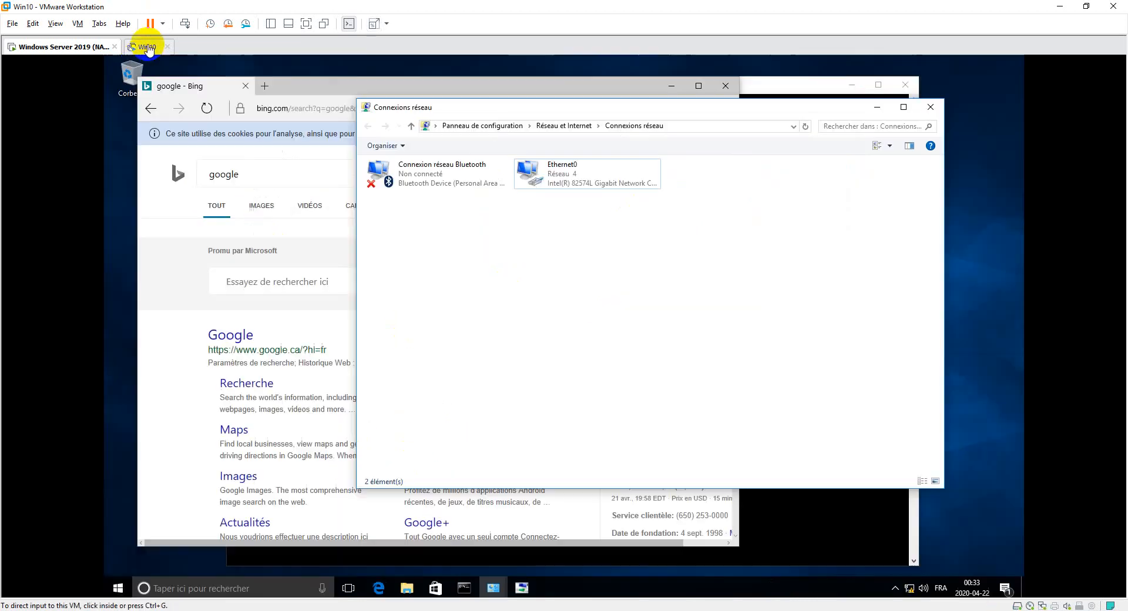
pyautogui.click(745, 501)
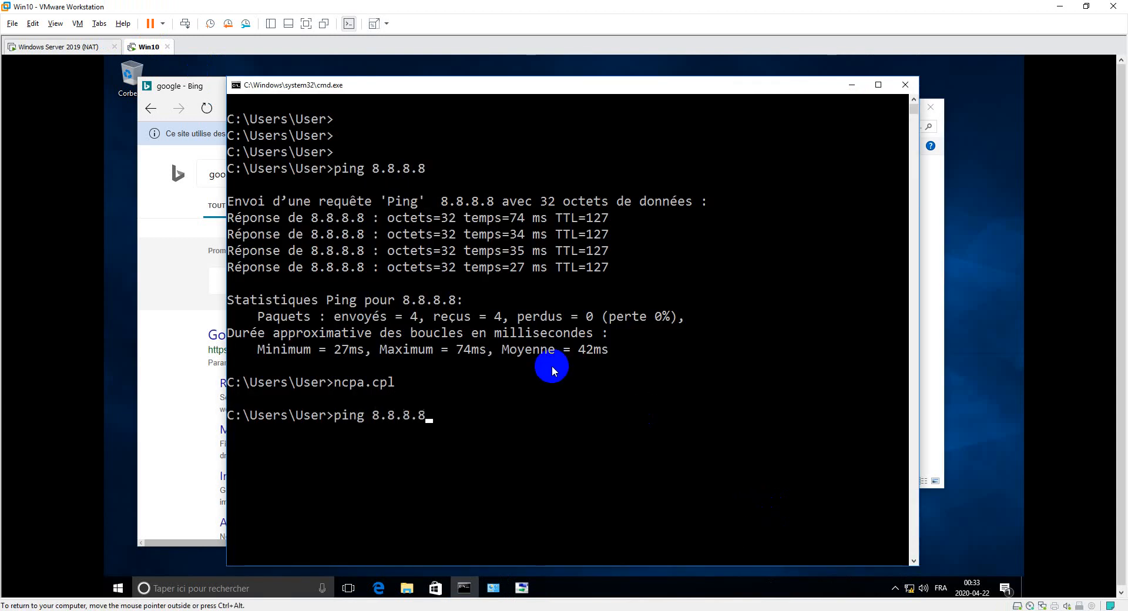
pyautogui.press('Return')
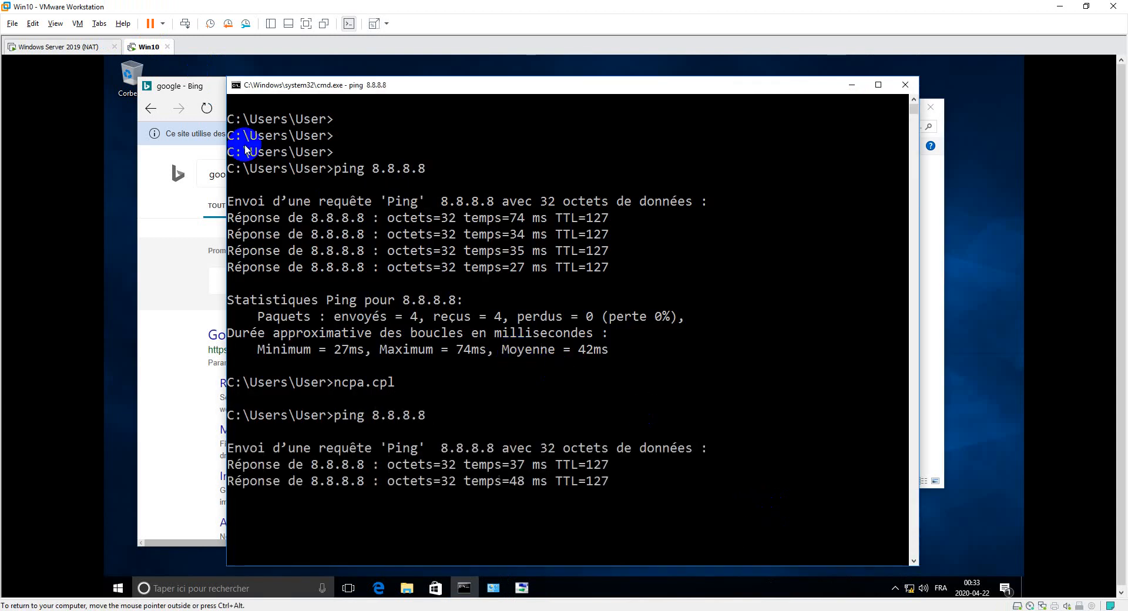
# - Return to the Windows Server 2019 virtual machine and check the WAN interface's NAT mappings after the new ping
pyautogui.click(94, 45)
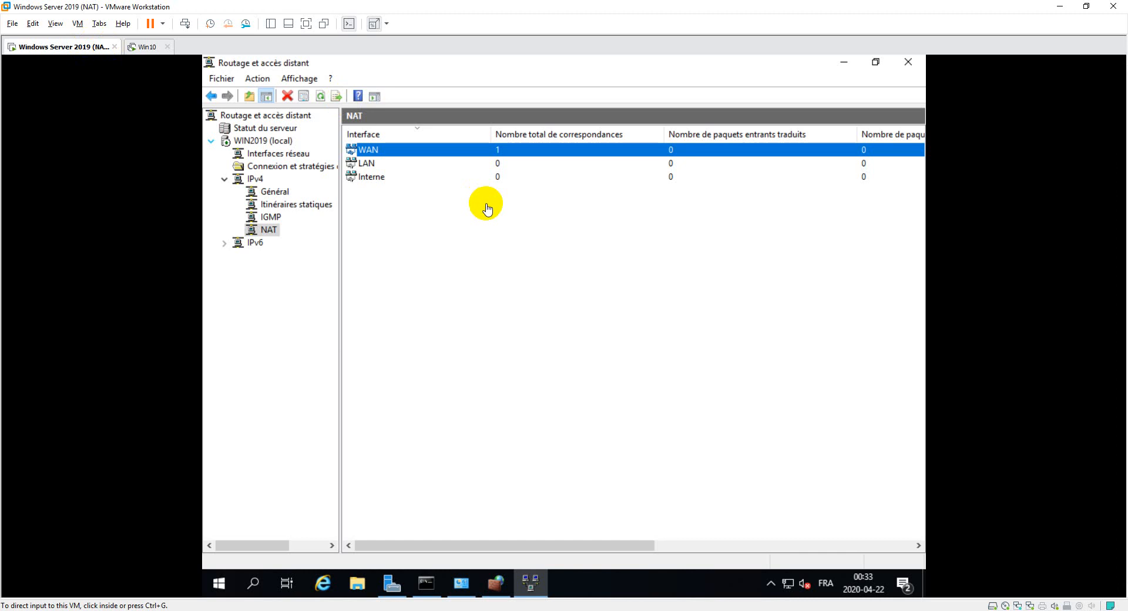
pyautogui.rightClick(443, 156)
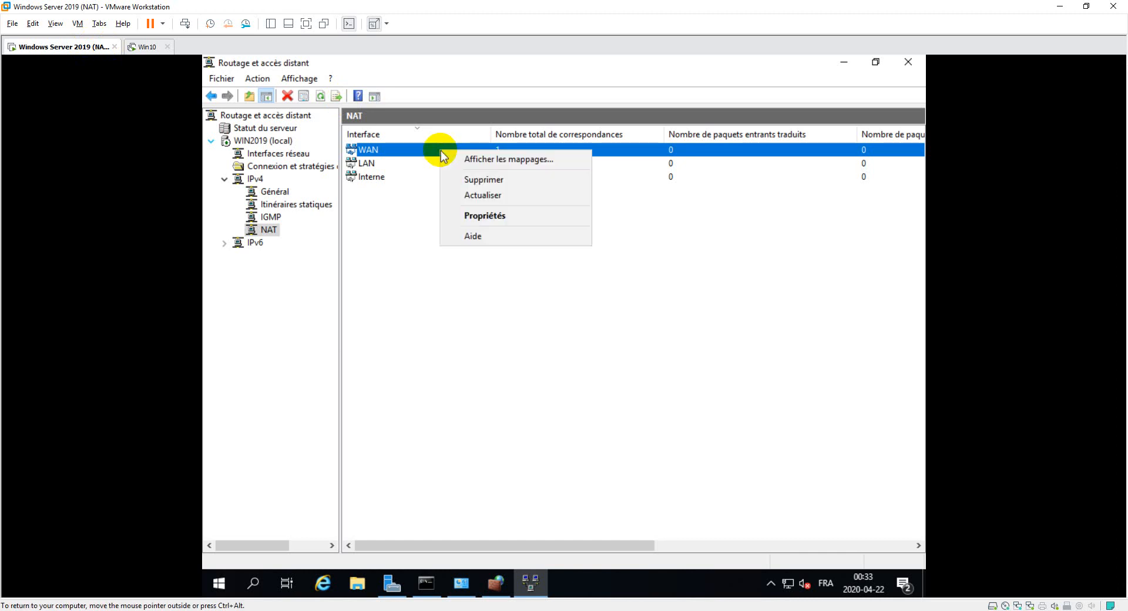
pyautogui.click(481, 159)
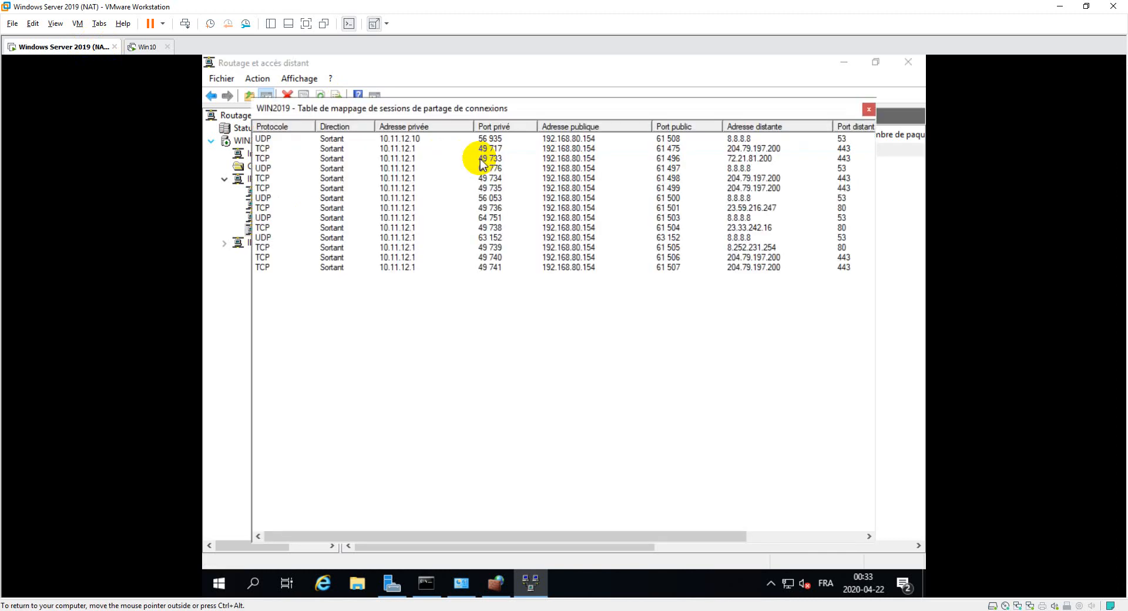
pyautogui.click(868, 110)
# - Refresh the NAT interface list and reopen the session mapping table of the WAN interface
pyautogui.rightClick(499, 229)
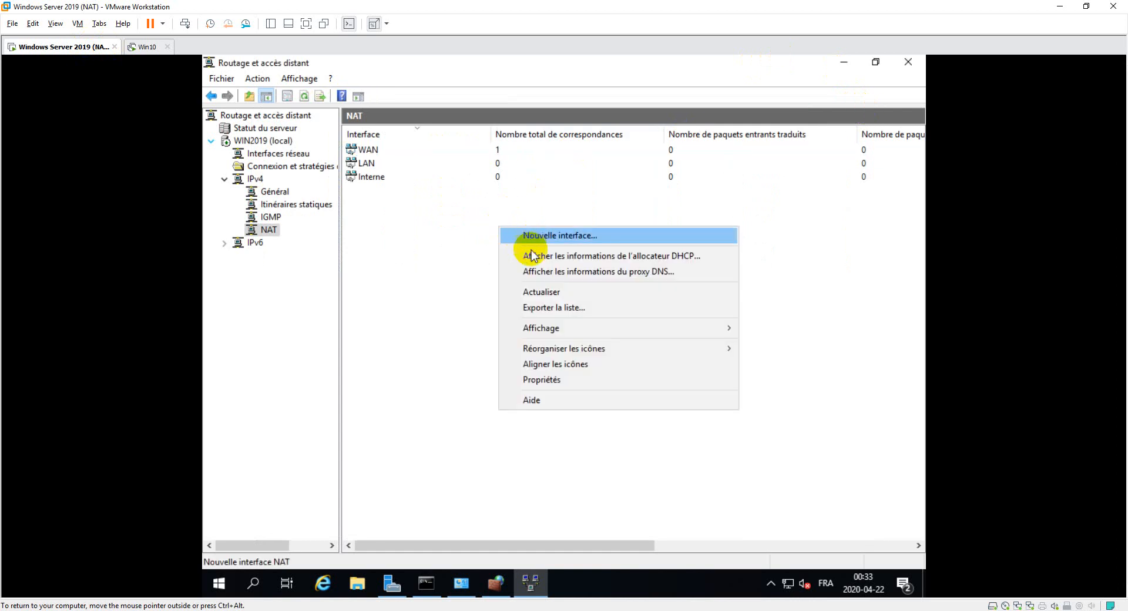
pyautogui.click(526, 292)
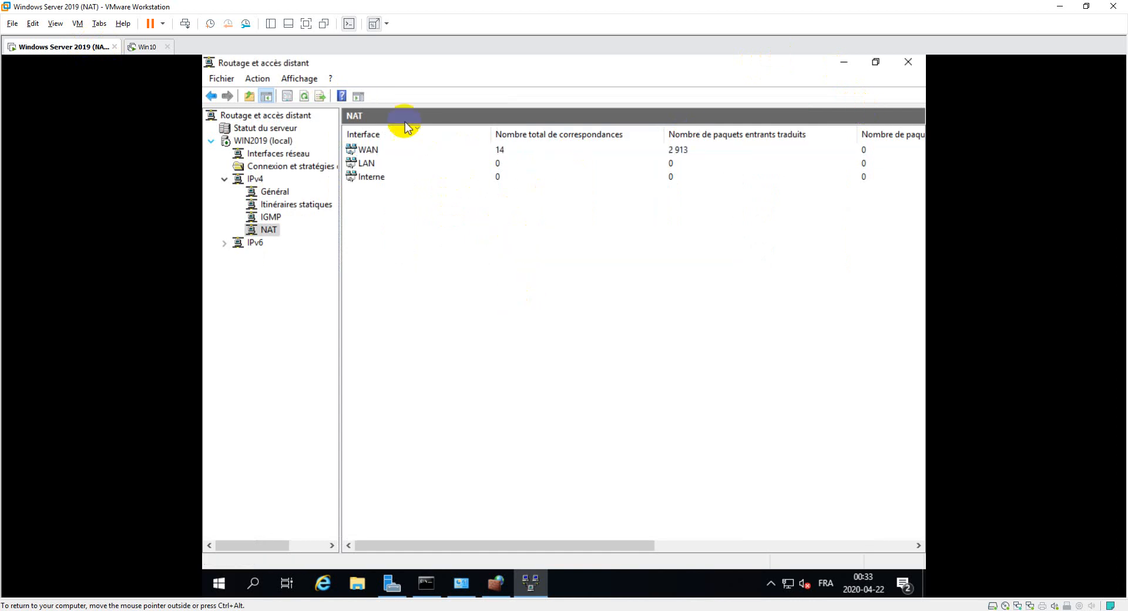
pyautogui.click(393, 149)
pyautogui.rightClick(392, 147)
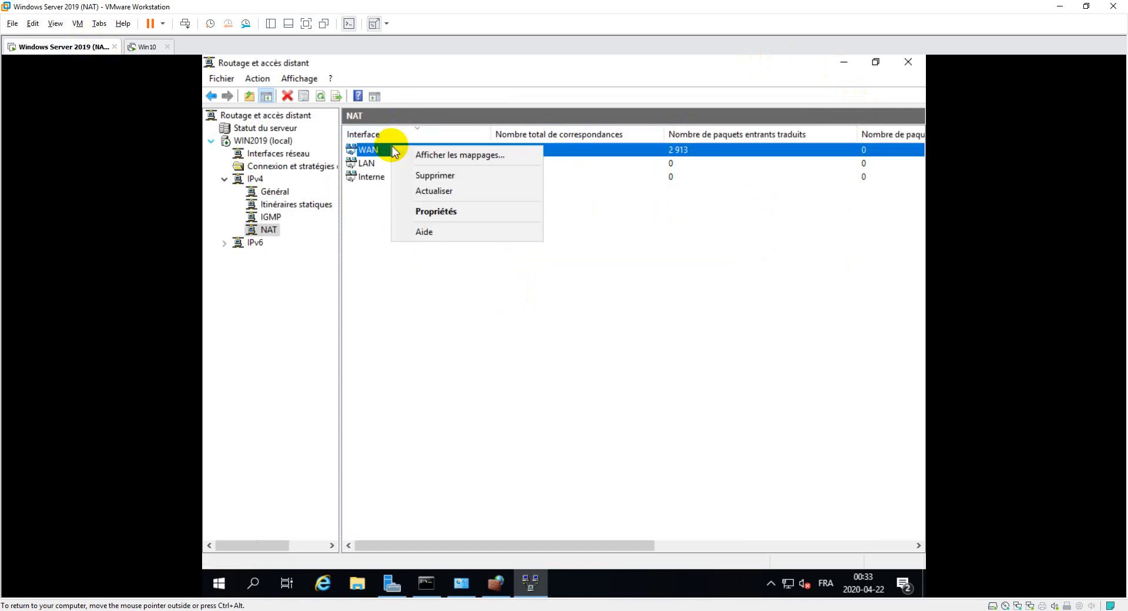
pyautogui.click(421, 157)
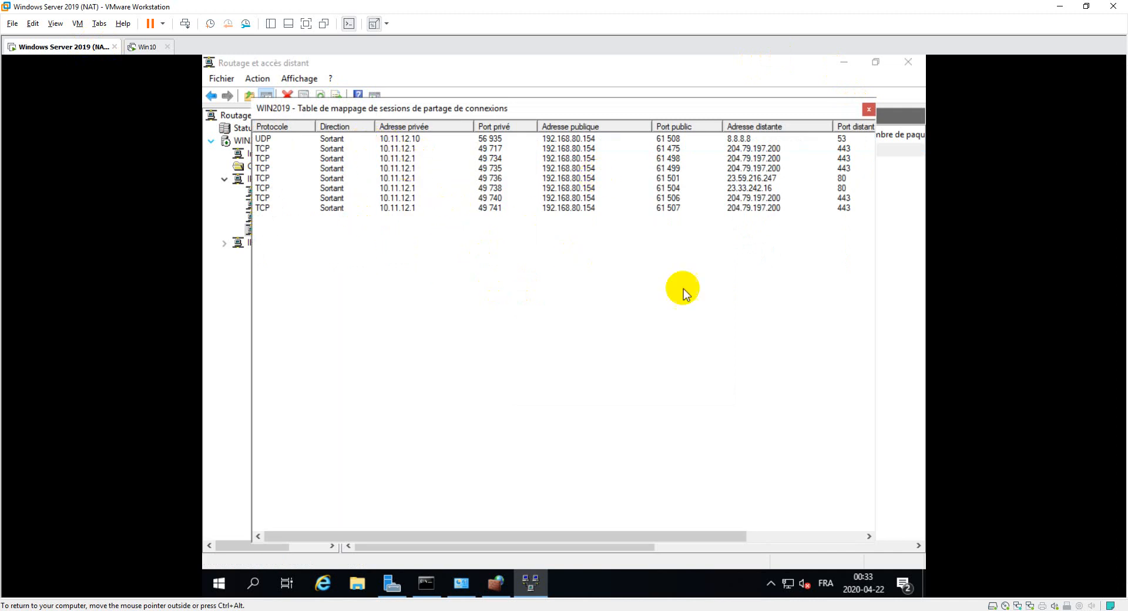
# - Examine the protocols, private and public addresses, ports and remote addresses of the UDP and TCP sessions in the mapping table
pyautogui.moveTo(685, 537); pyautogui.dragTo(517, 447)
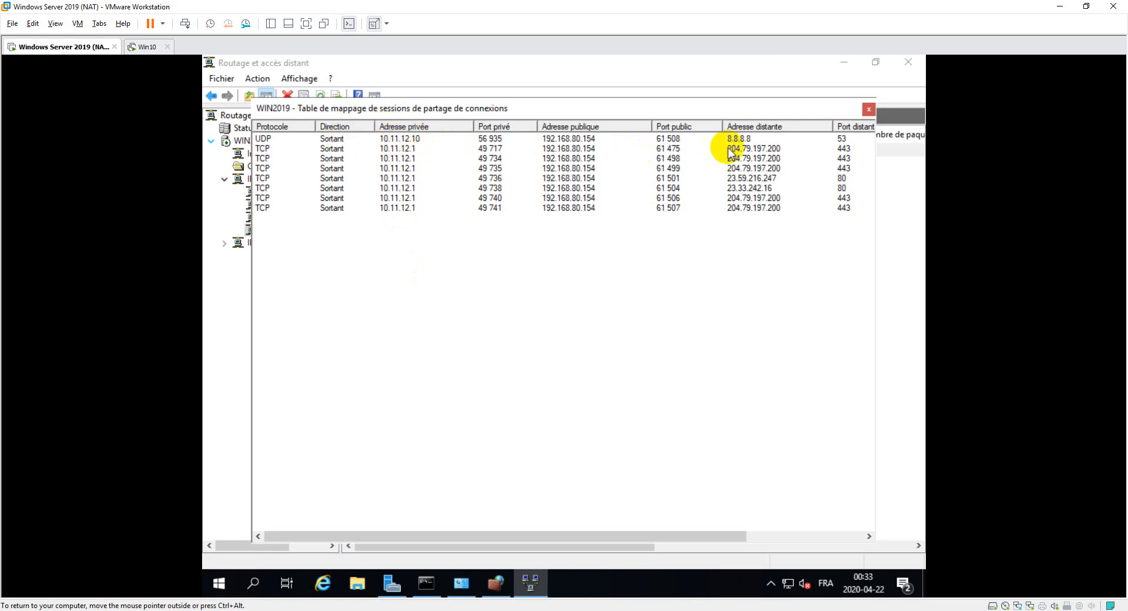
pyautogui.click(841, 141)
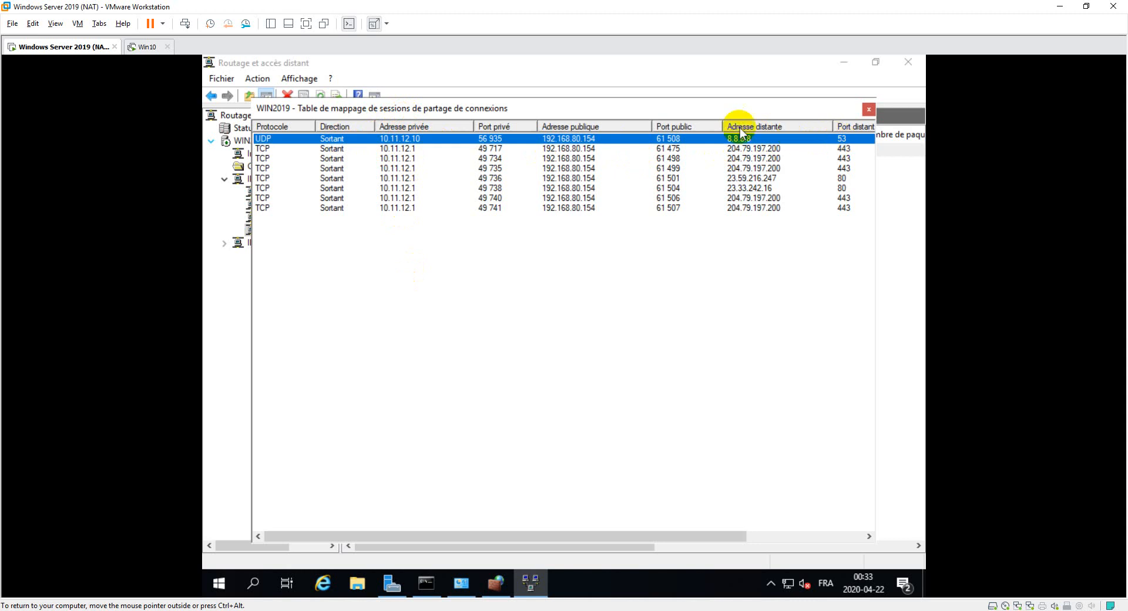
pyautogui.click(271, 149)
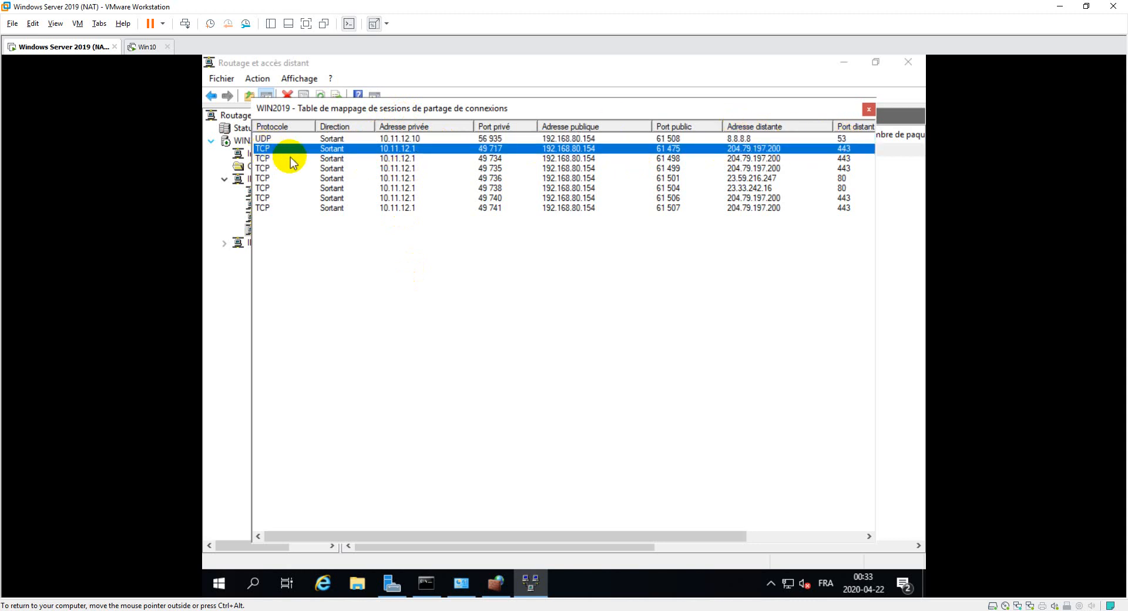
pyautogui.click(269, 159)
pyautogui.click(272, 169)
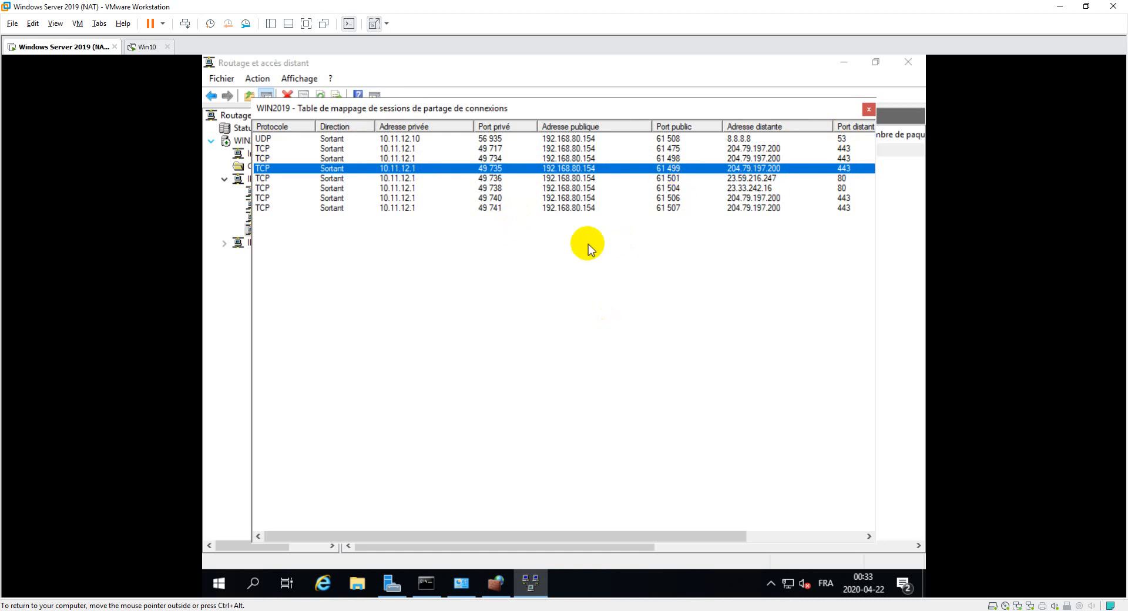
pyautogui.click(515, 277)
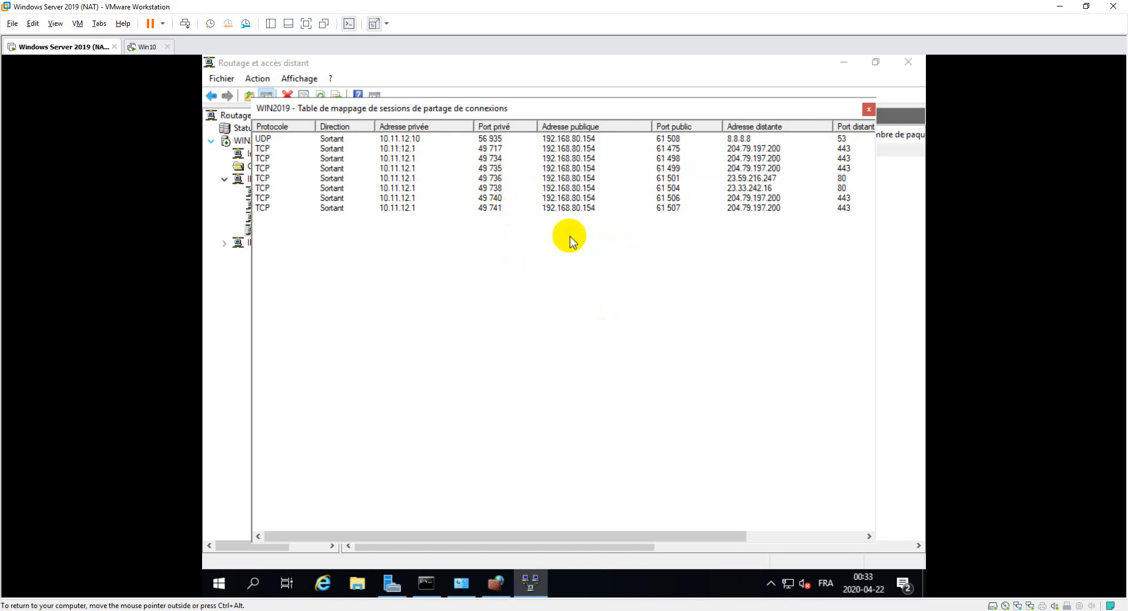
pyautogui.moveTo(517, 111); pyautogui.dragTo(511, 164)
pyautogui.click(150, 47)
pyautogui.click(74, 46)
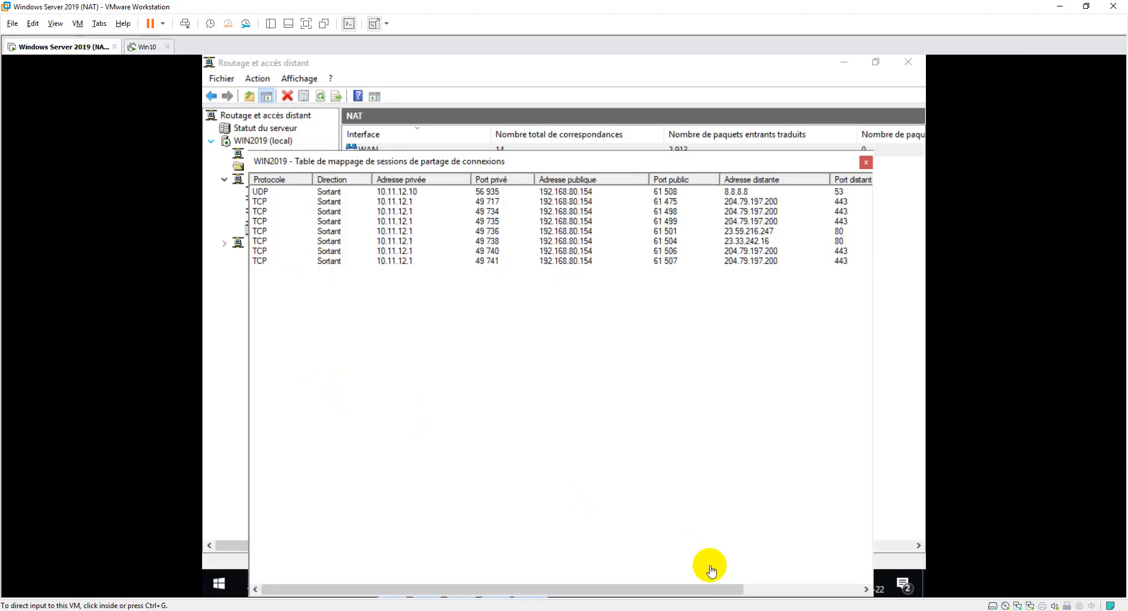
# - Switch to the PowerPoint presentation, maximize its window and start the slide show from the current RRAS slide
pyautogui.click(617, 610)
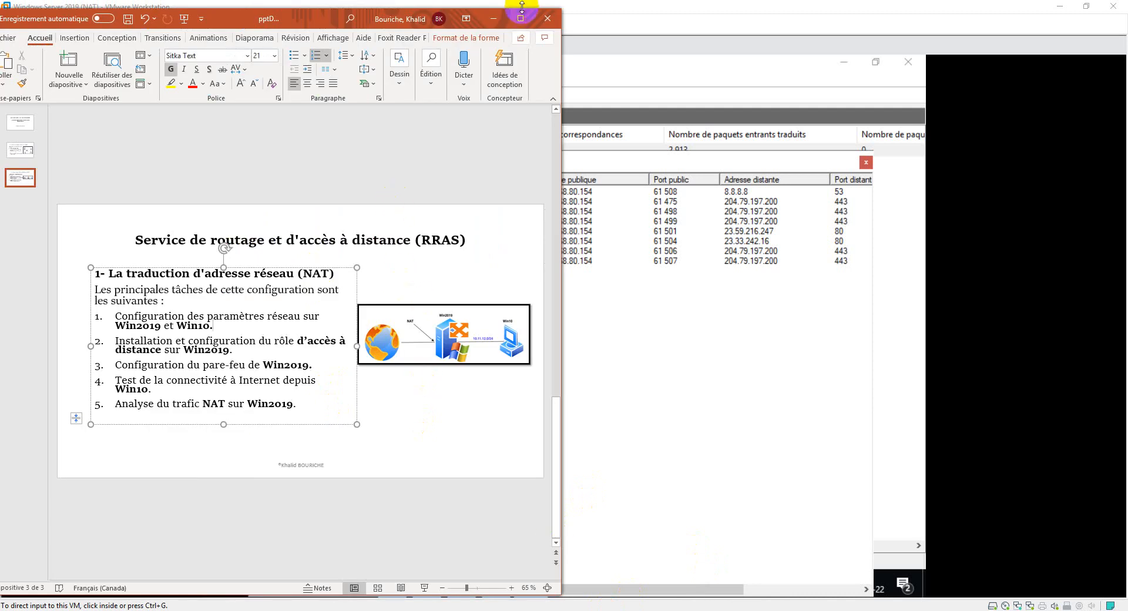
pyautogui.click(521, 14)
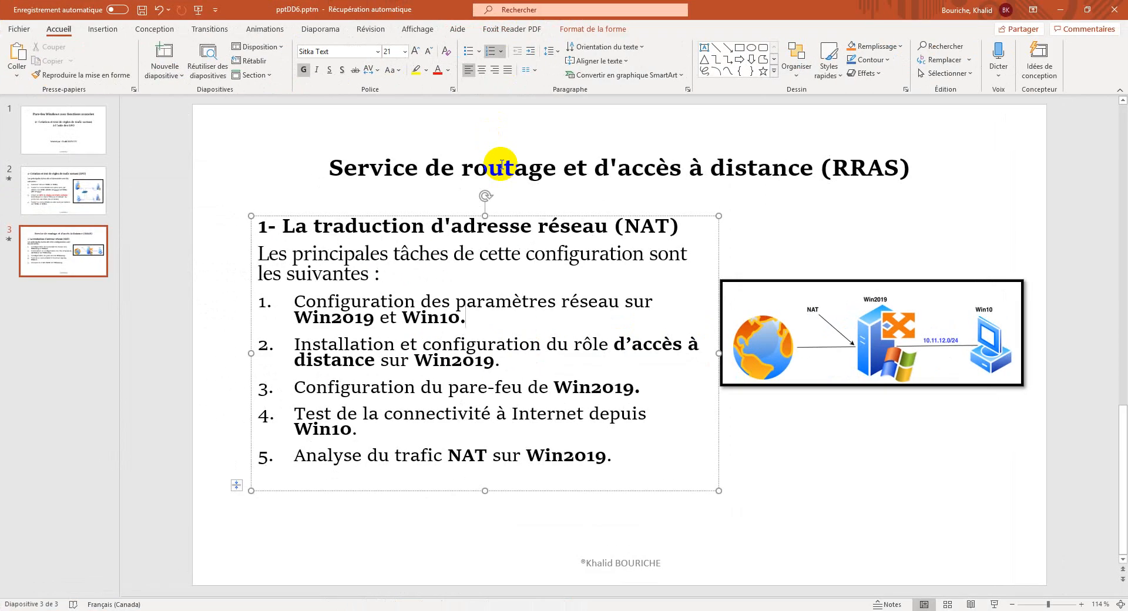
pyautogui.hotkey('shift', 'F5')
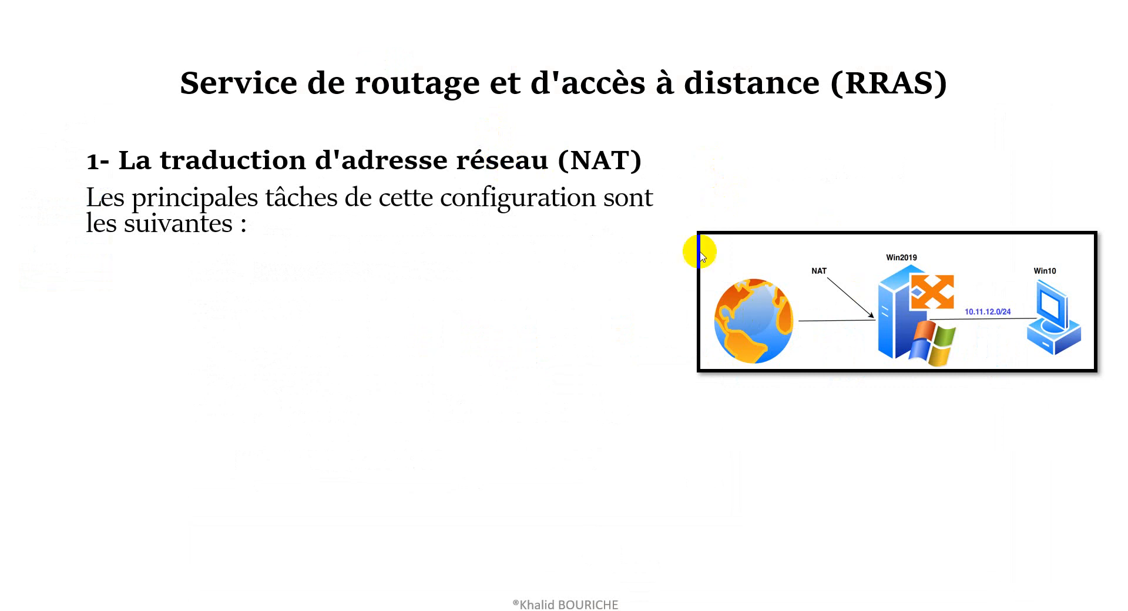